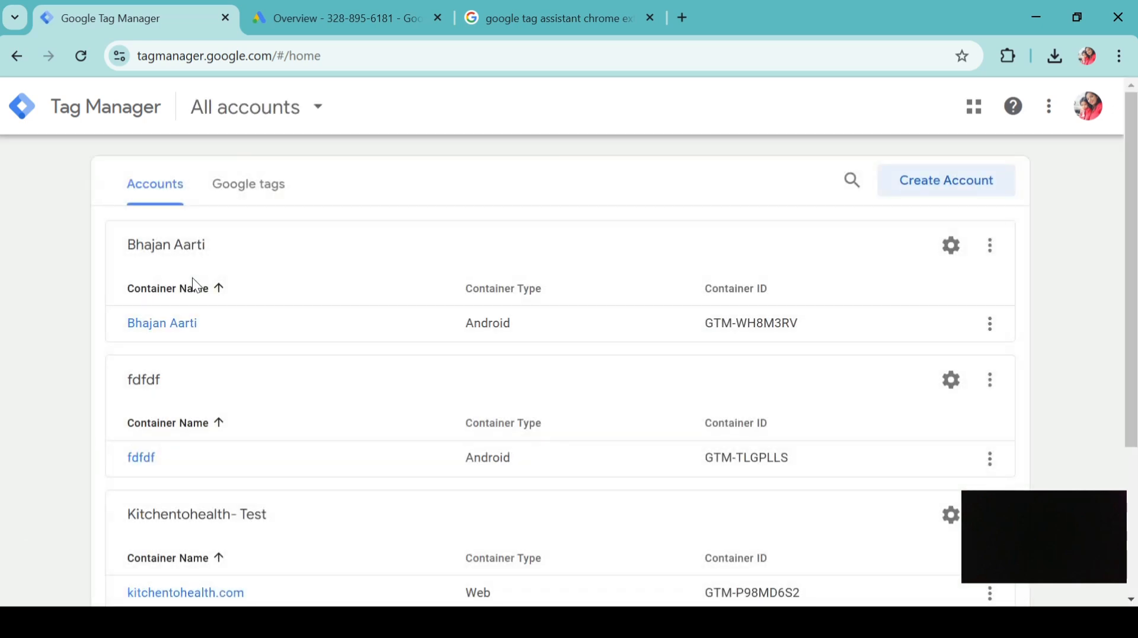
# Step: Start a new account named "Test 2" with India as its country
pyautogui.click(923, 184)
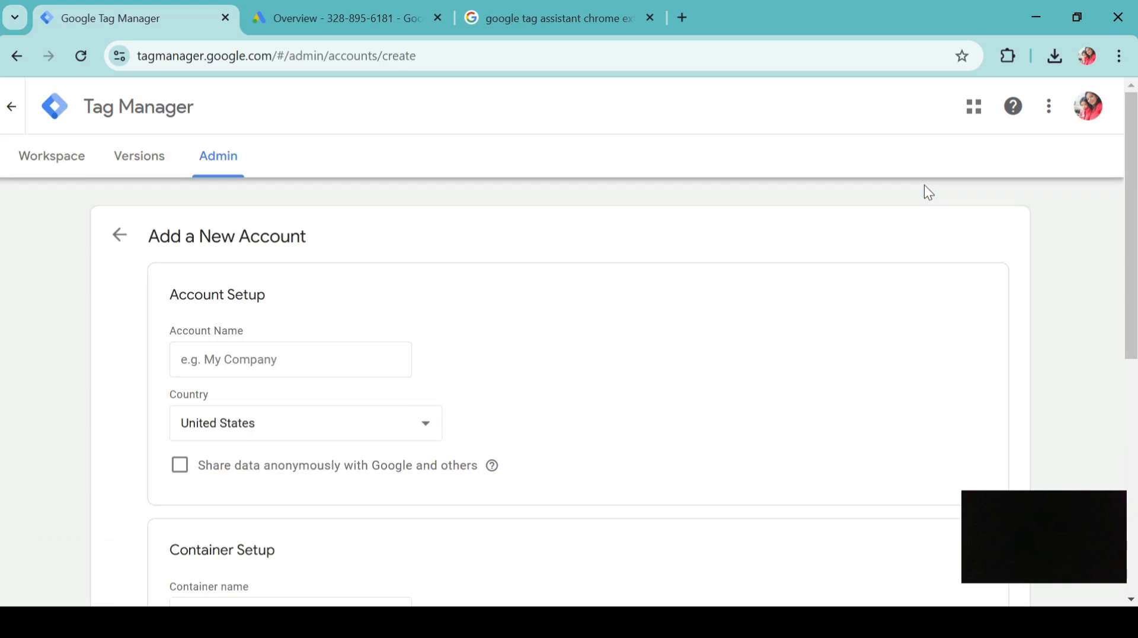
pyautogui.click(290, 359)
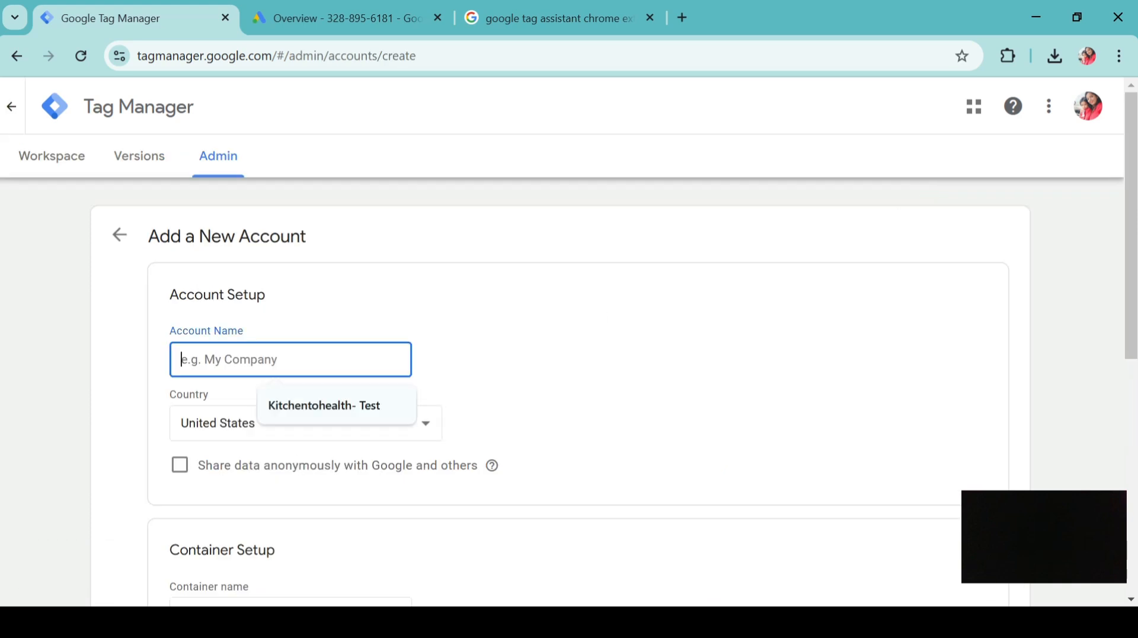
pyautogui.write('Test 2')
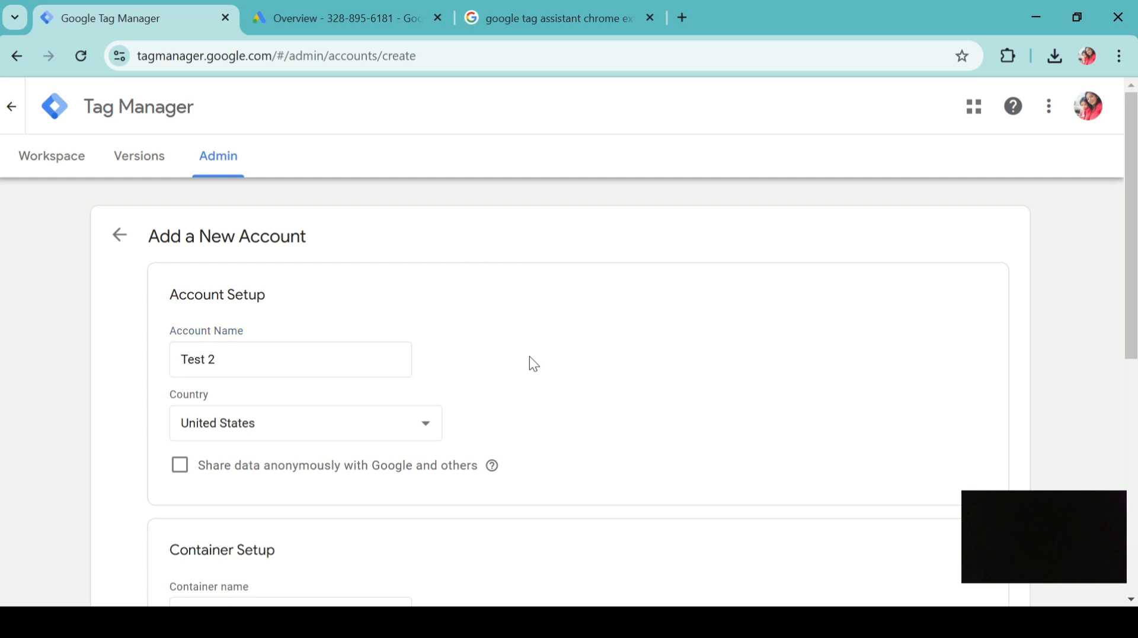
pyautogui.scroll(-2, 528, 357)
pyautogui.click(422, 301)
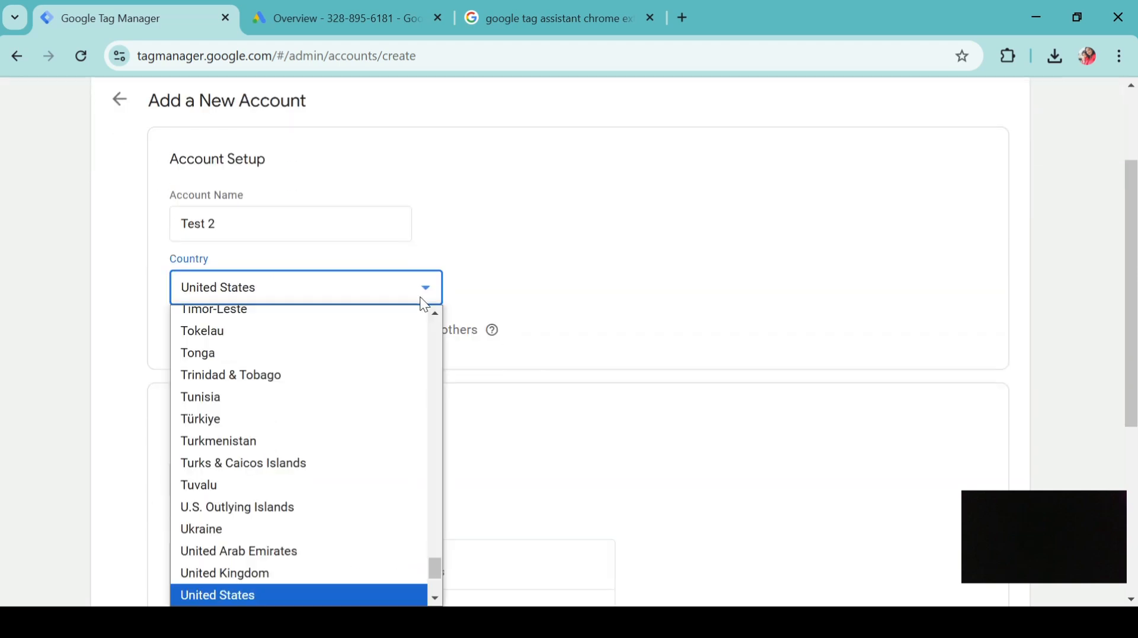
pyautogui.write('india')
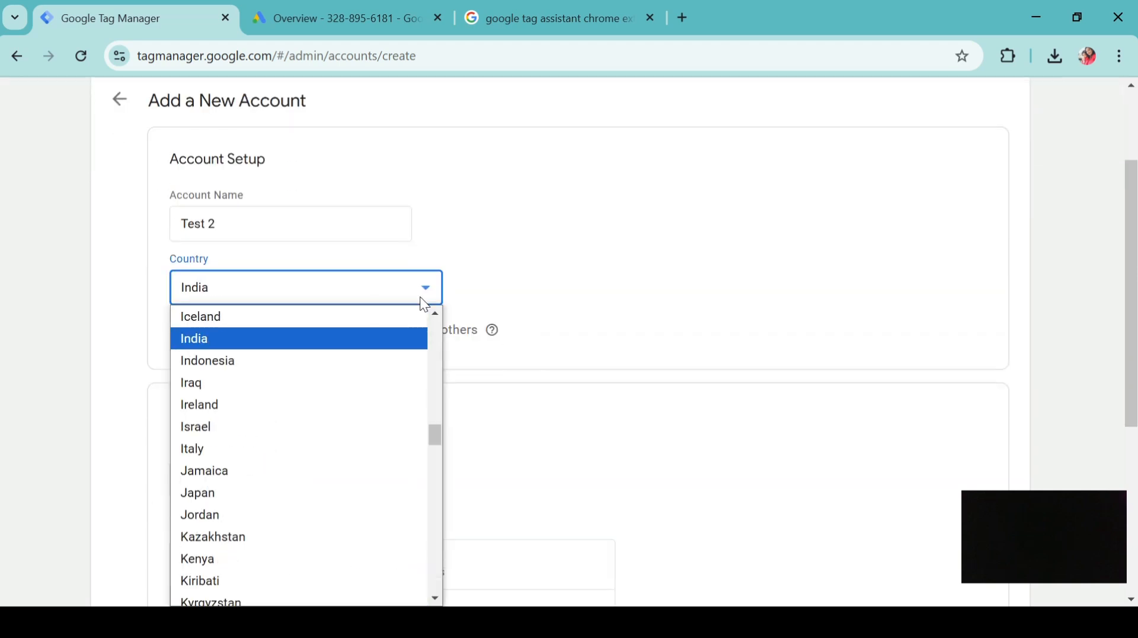
pyautogui.click(382, 342)
# Step: Name the account's container kitchentohealth.com and choose Web as its target platform
pyautogui.scroll(-5, 572, 310)
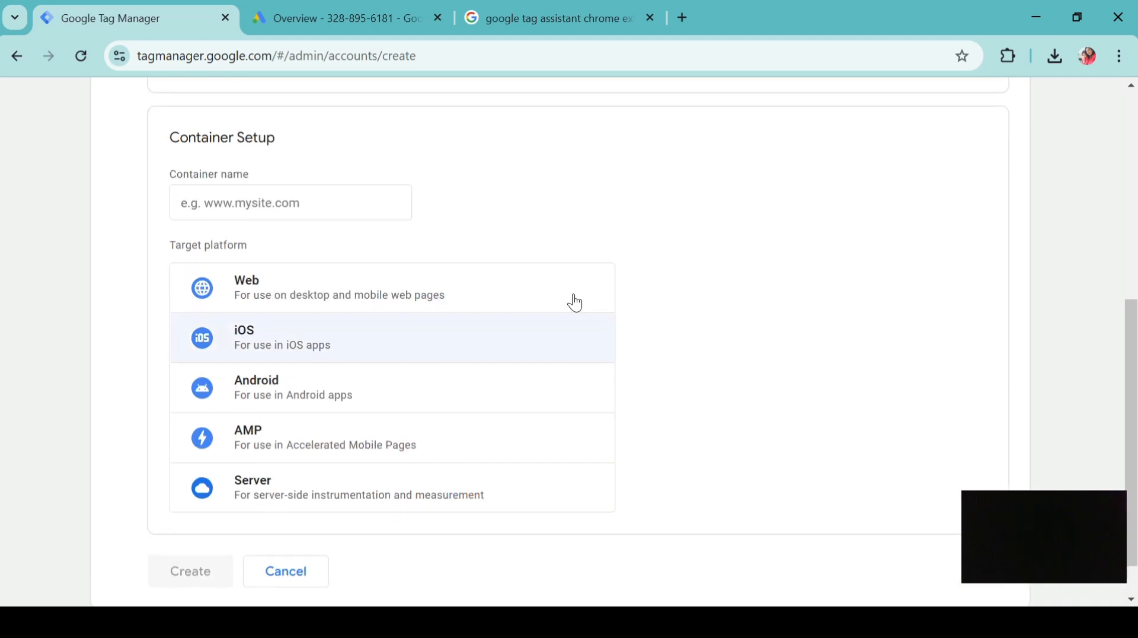
pyautogui.click(290, 203)
pyautogui.write('kitc')
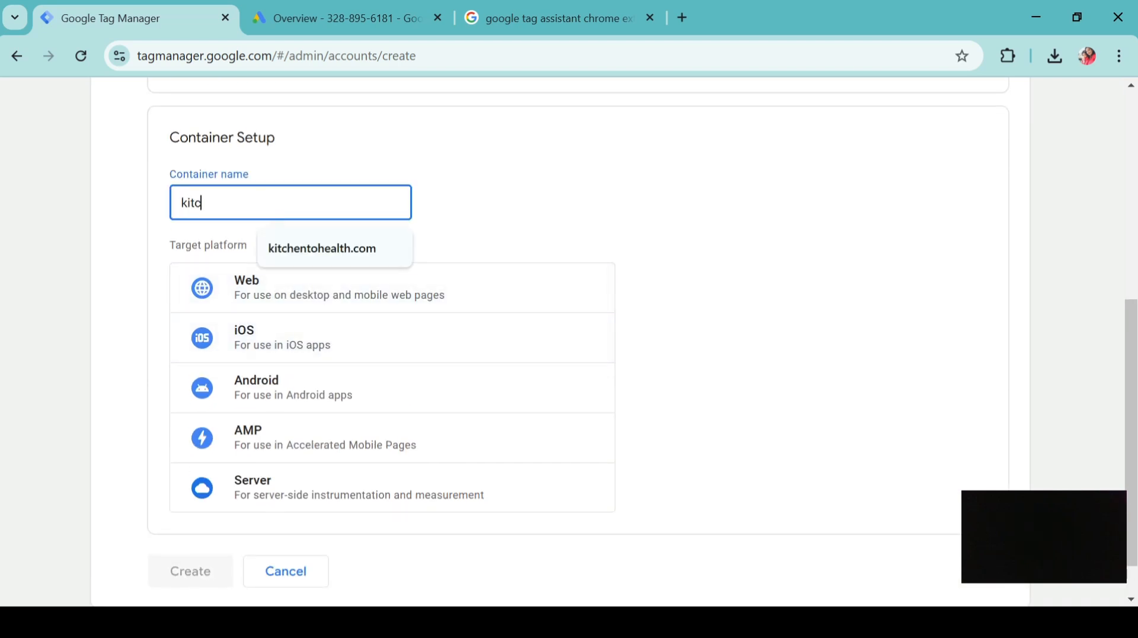
pyautogui.write('hentohealth.com')
pyautogui.click(339, 248)
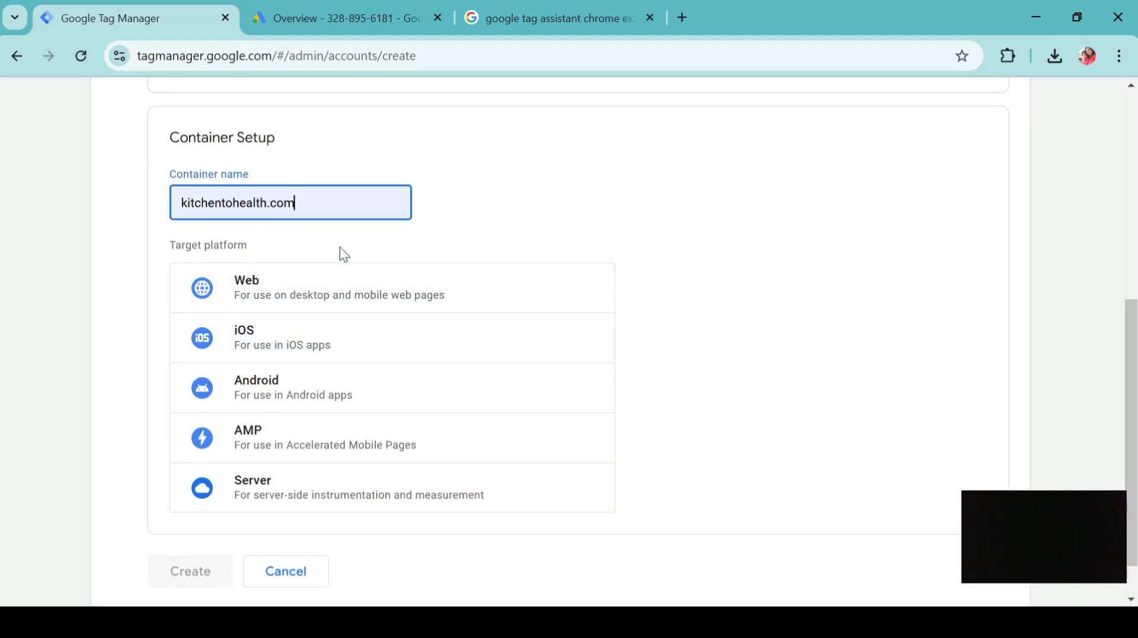
pyautogui.click(300, 287)
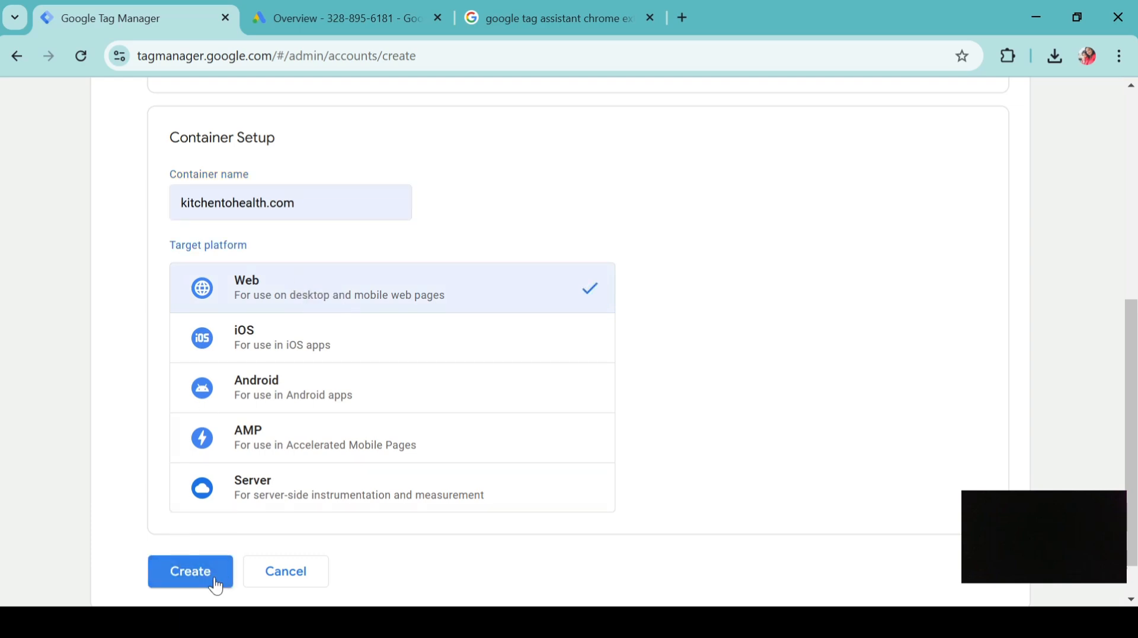
# Step: Create the account and agree to the Terms of Service, including the GDPR Data Processing Terms
pyautogui.click(216, 583)
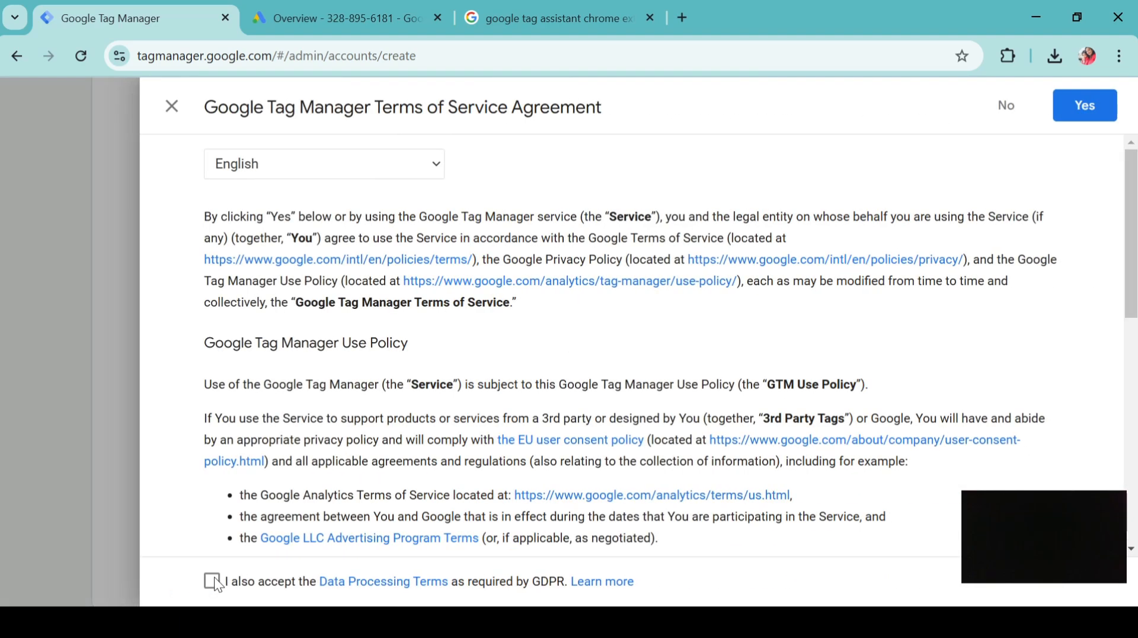
pyautogui.scroll(-2, 448, 411)
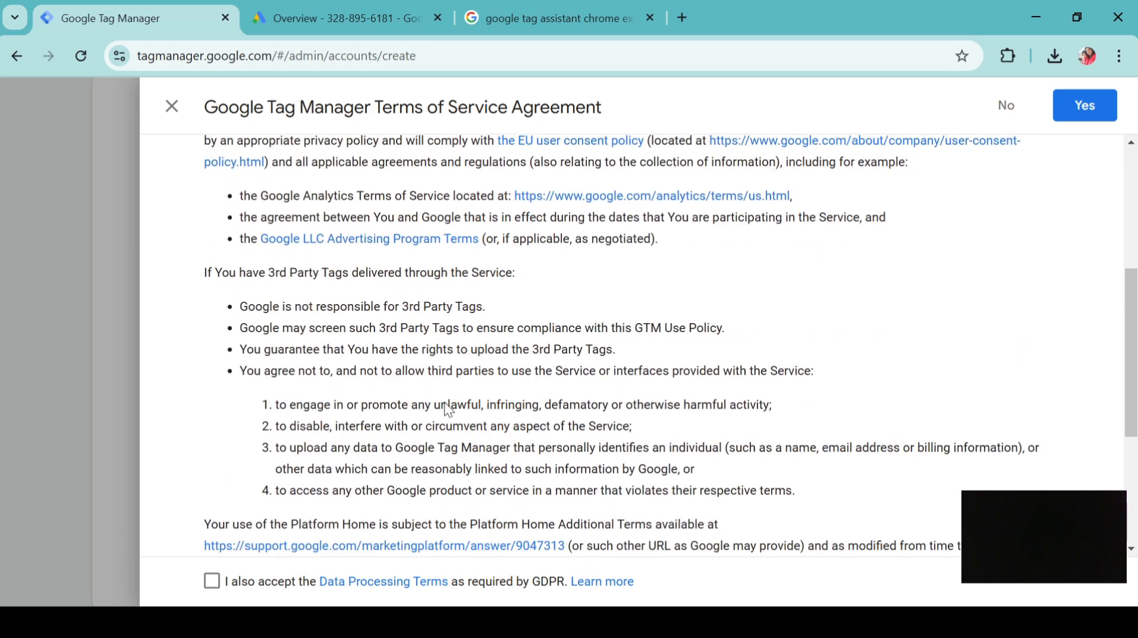
pyautogui.click(214, 583)
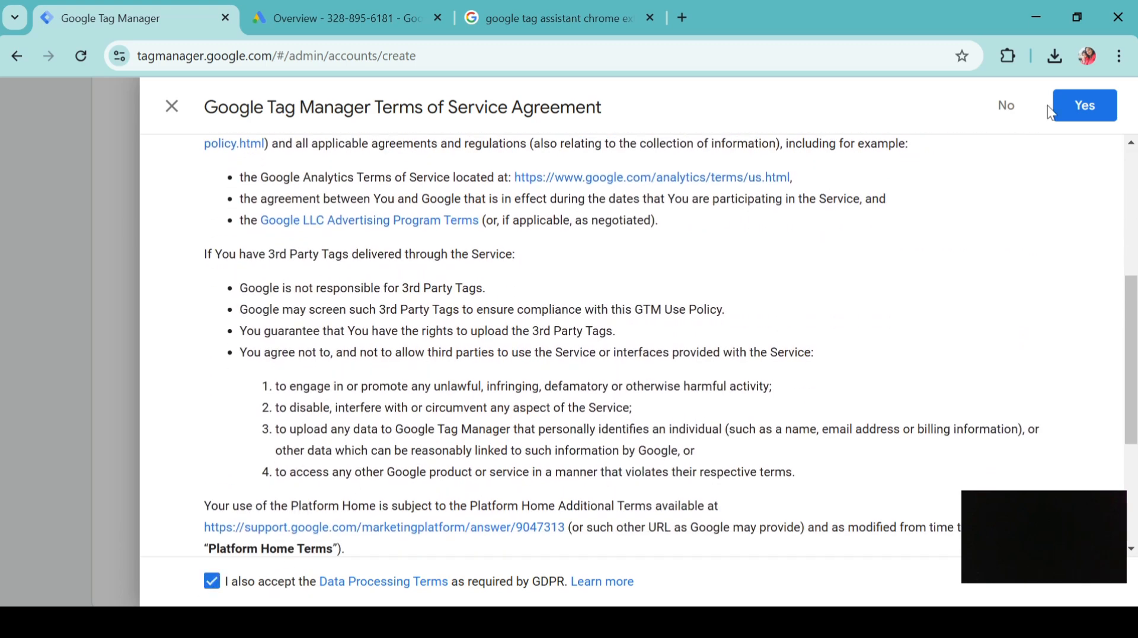
pyautogui.click(1081, 110)
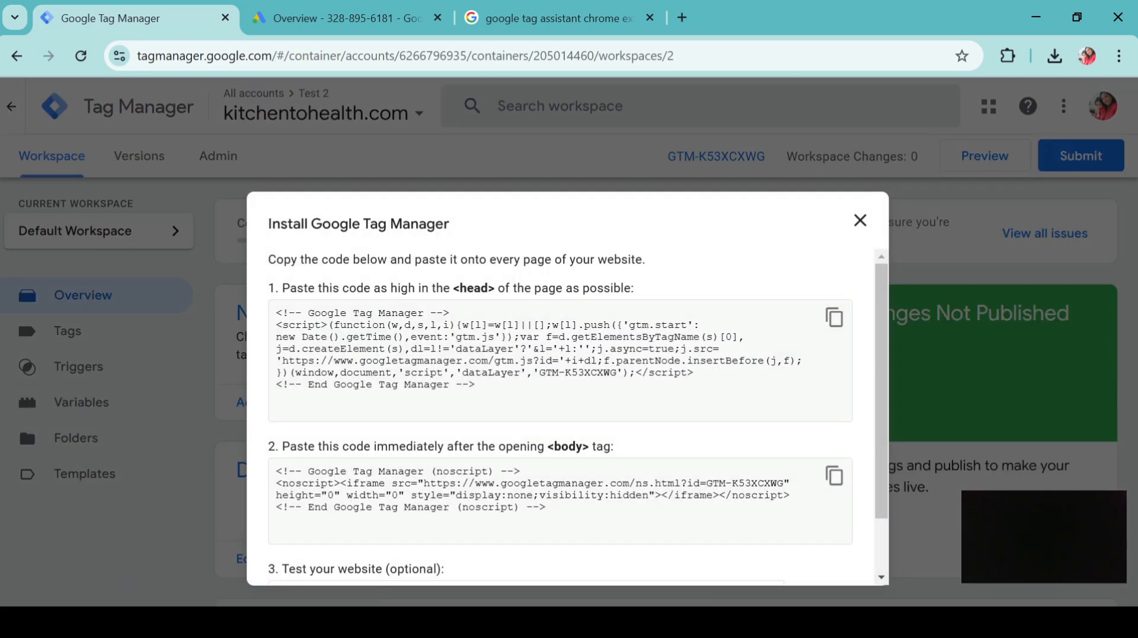
# Step: Examine the head and body code snippets in the Google Tag Manager install instructions
pyautogui.click(311, 367)
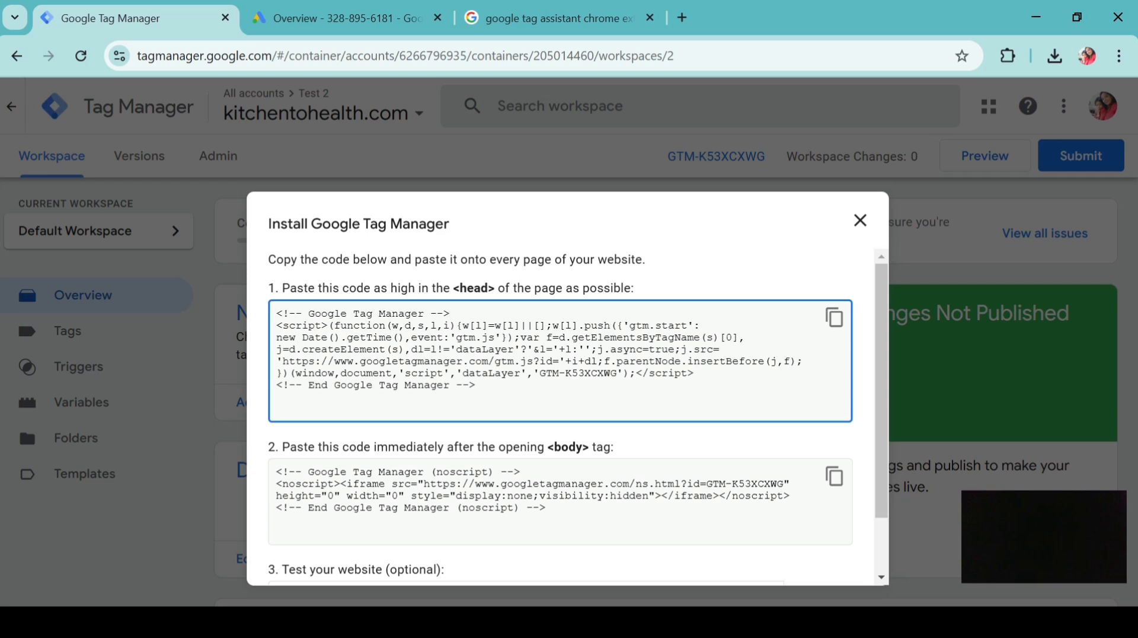
pyautogui.doubleClick(302, 326)
pyautogui.doubleClick(347, 449)
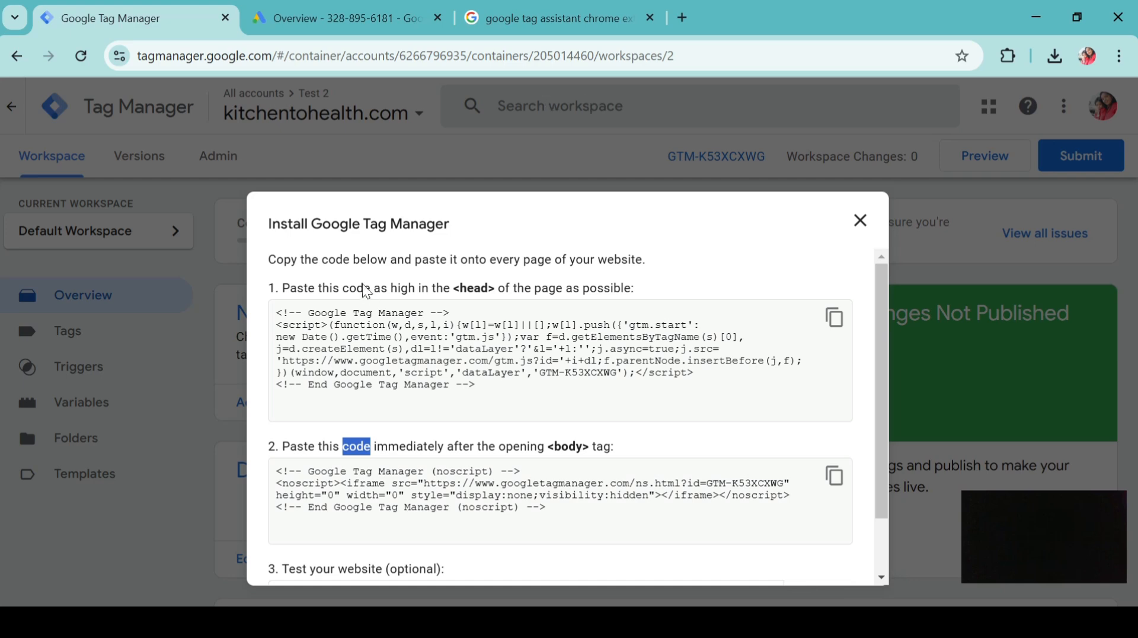
# Step: Search Google for "hearing machine" and look through the sponsored Hearzap landing page as an example site
pyautogui.click(594, 17)
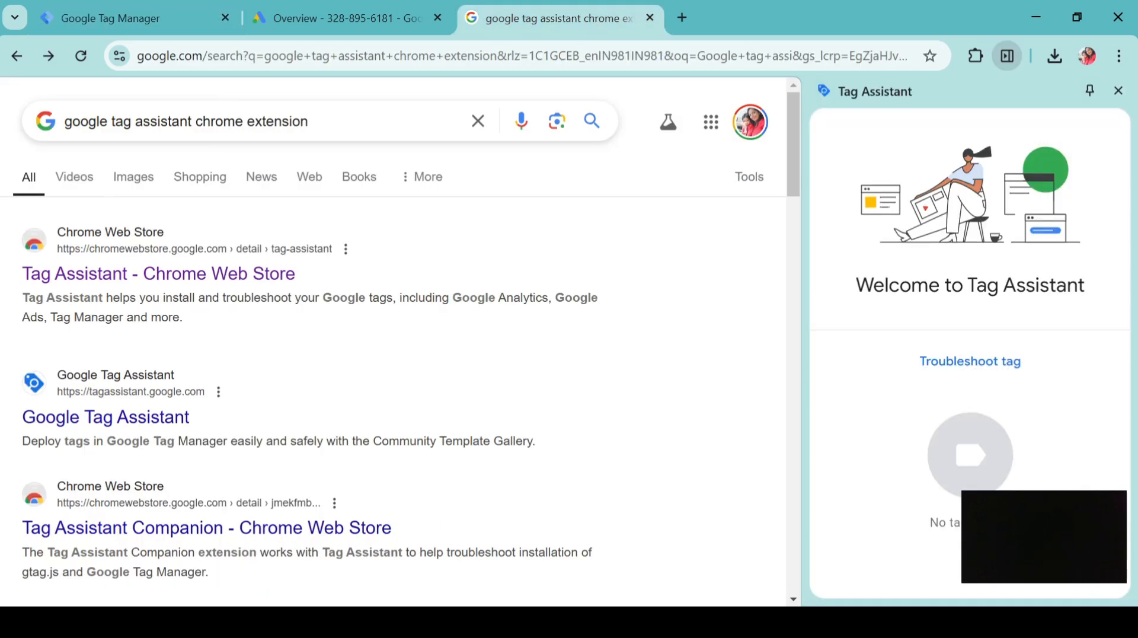
pyautogui.click(452, 56)
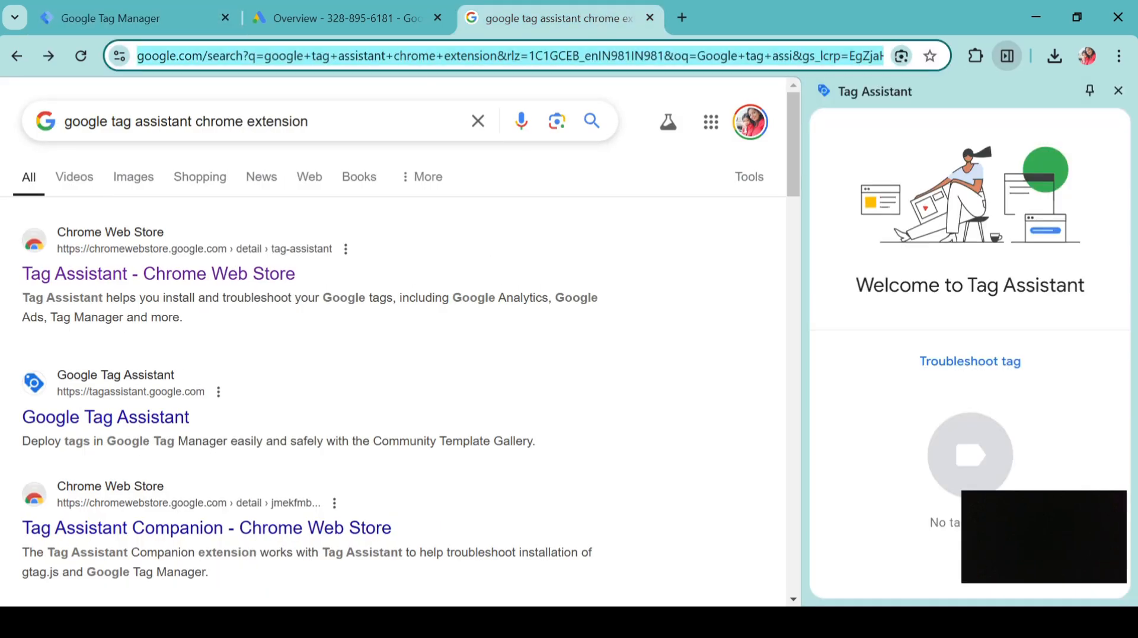
pyautogui.write('hearin')
pyautogui.press('Return')
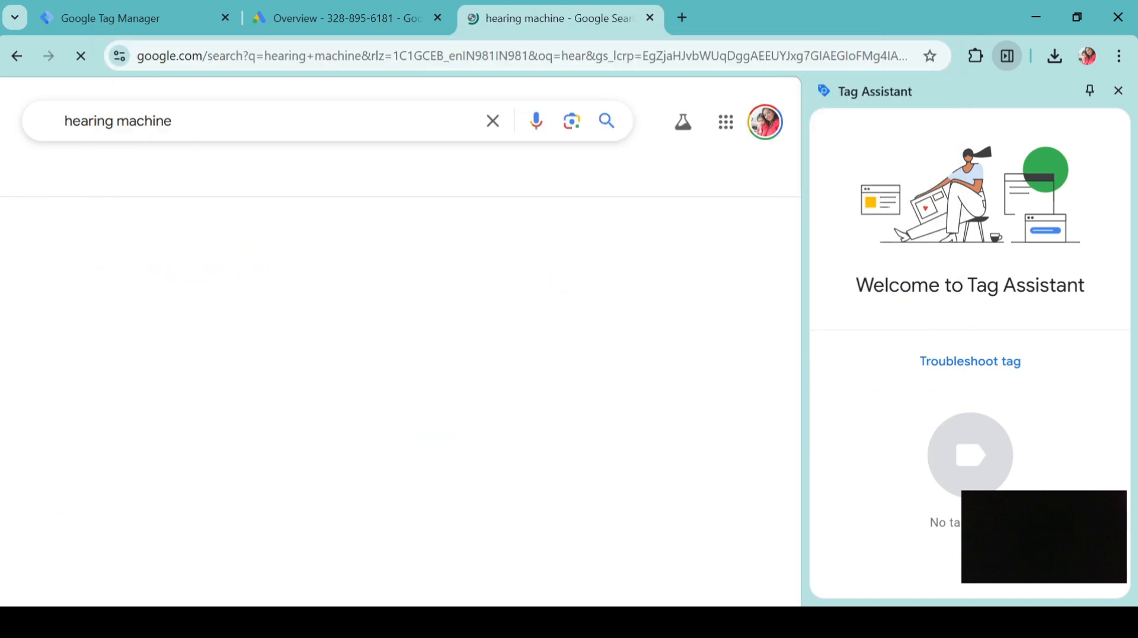
pyautogui.scroll(-5, 545, 372)
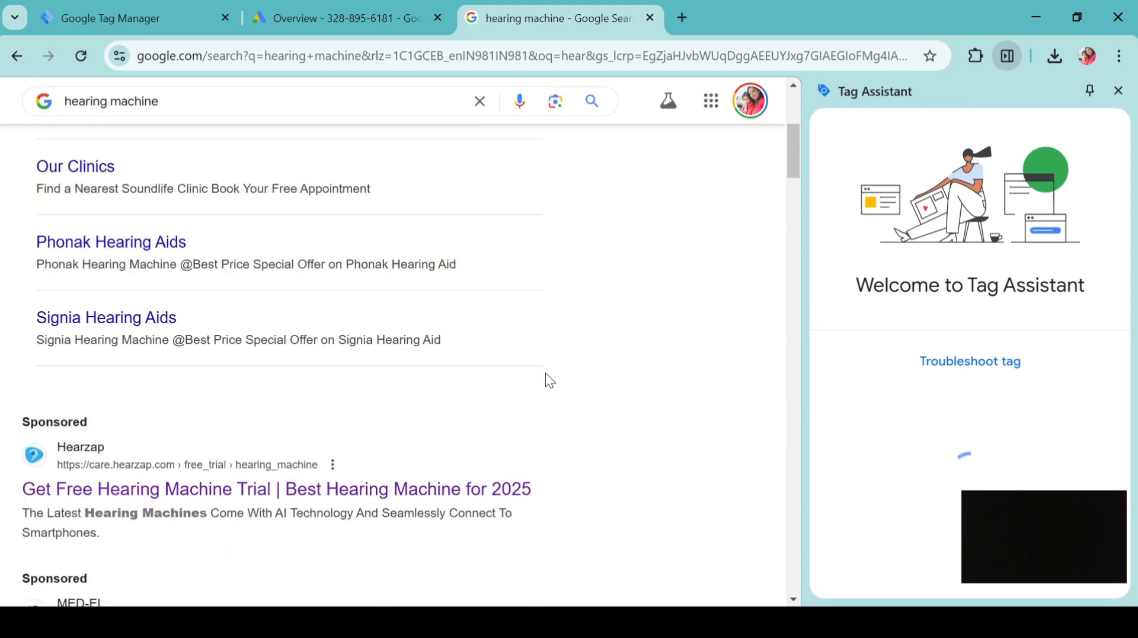
pyautogui.click(449, 421)
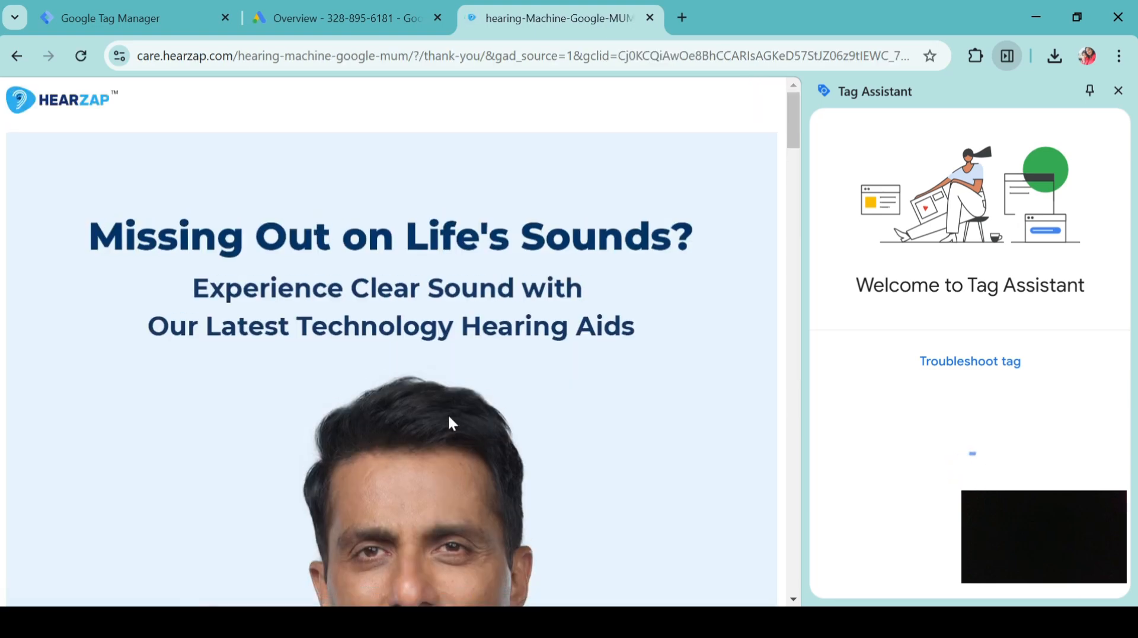
pyautogui.scroll(-10, 451, 423)
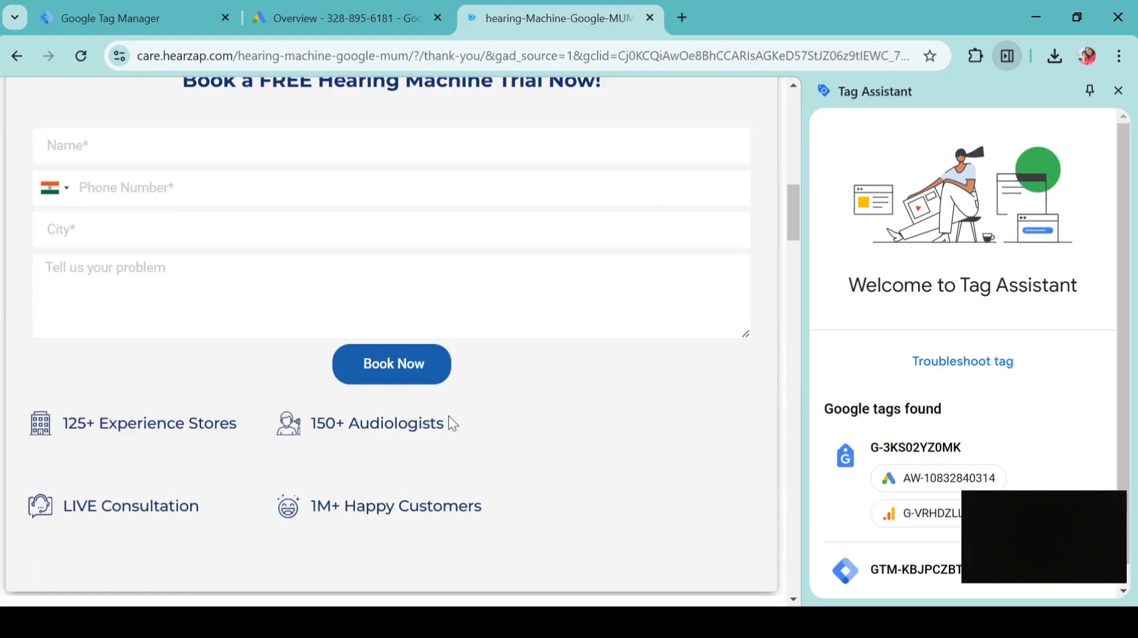
# Step: View the Hearzap page's source code and search it for "head"
pyautogui.hotkey('ctrl', 'u')
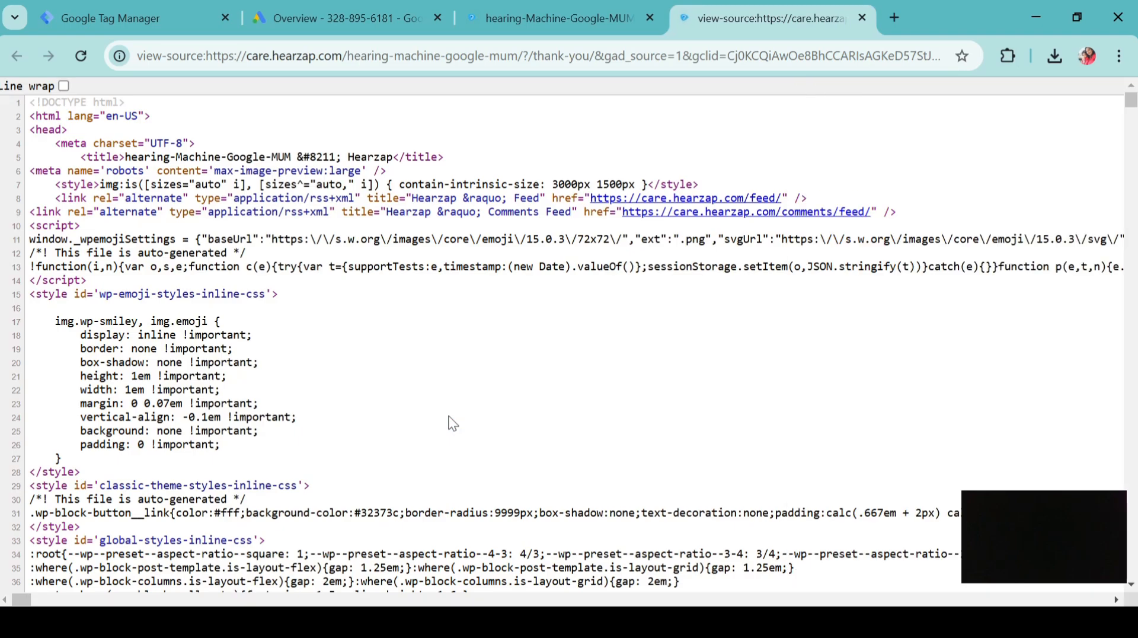
pyautogui.hotkey('ctrl', 'f')
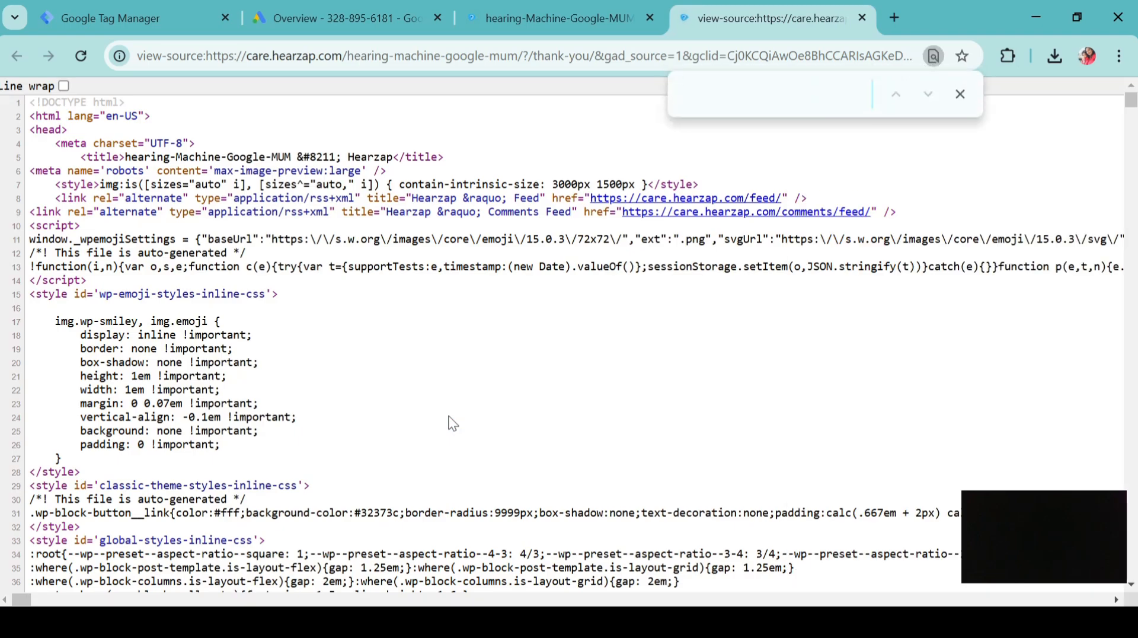
pyautogui.write('head')
pyautogui.press('Return')
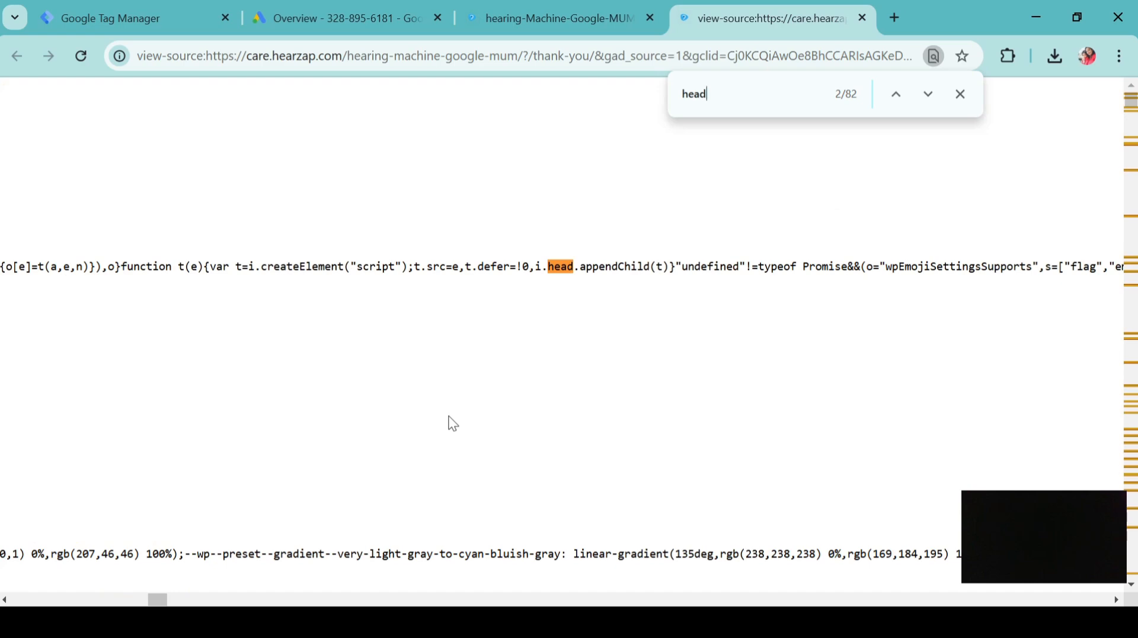
pyautogui.press('Return')
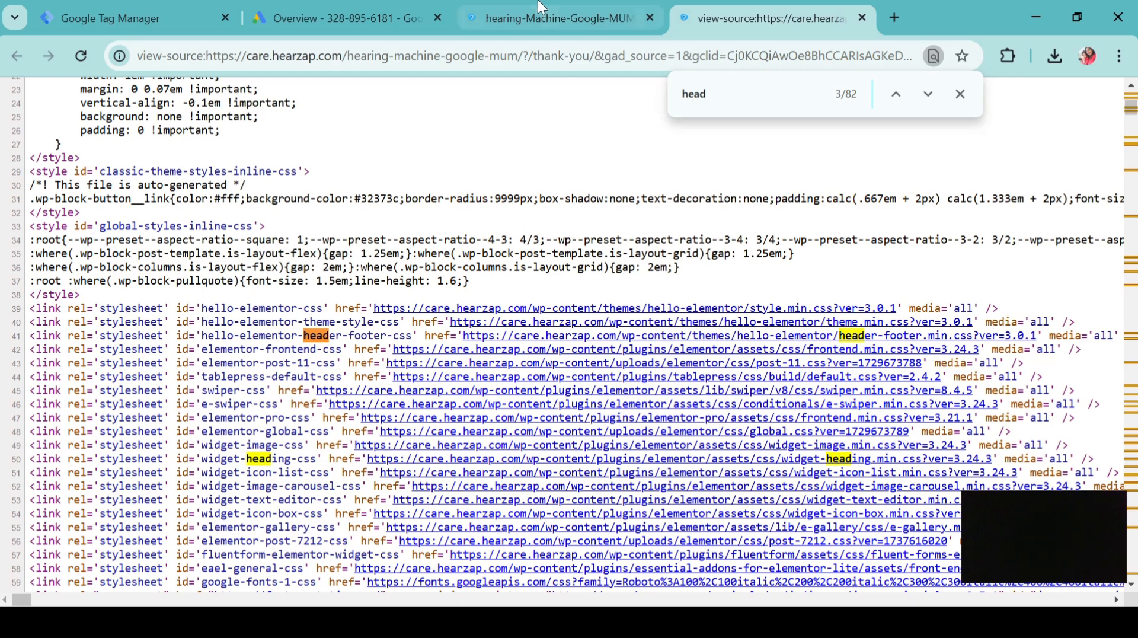
# Step: Recheck the snippet placement in the Tag Manager install instructions and look for the head and body sections in the Hearzap source
pyautogui.click(178, 12)
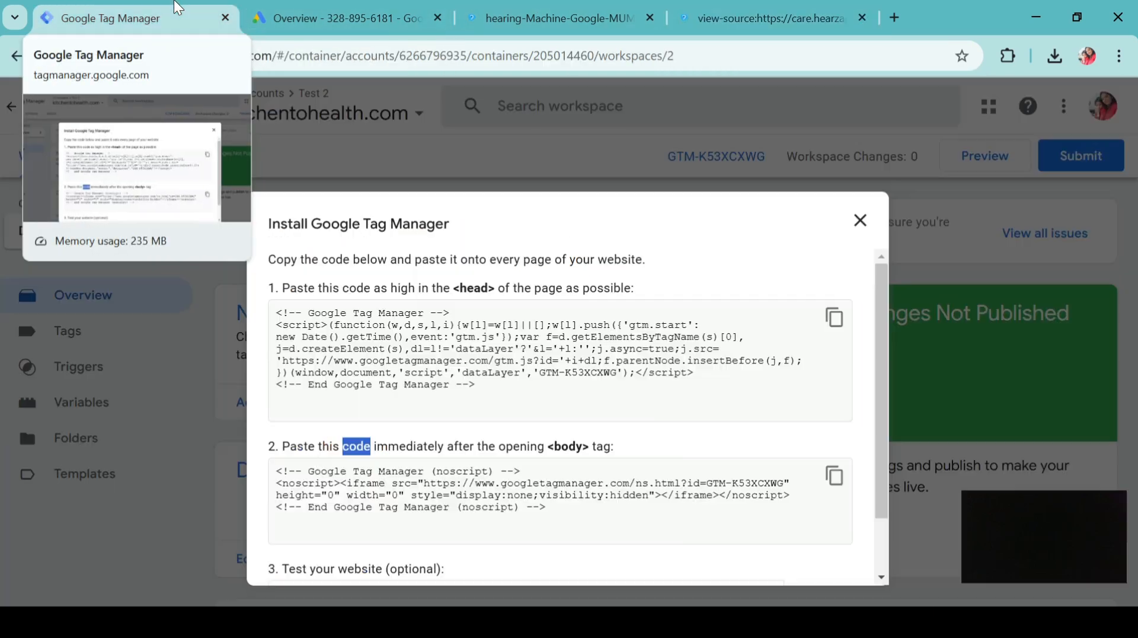
pyautogui.click(768, 16)
pyautogui.scroll(-8, 554, 469)
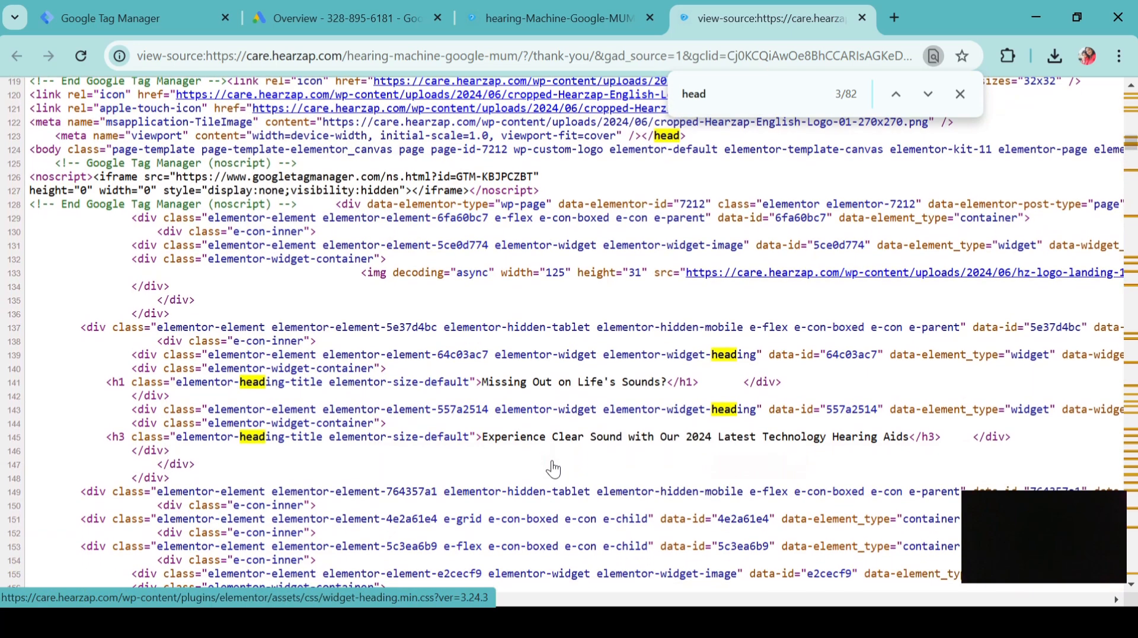
# Step: Search the page source for "gtm" and highlight the Google Tag Manager script in the head section
pyautogui.hotkey('ctrl', 'a')
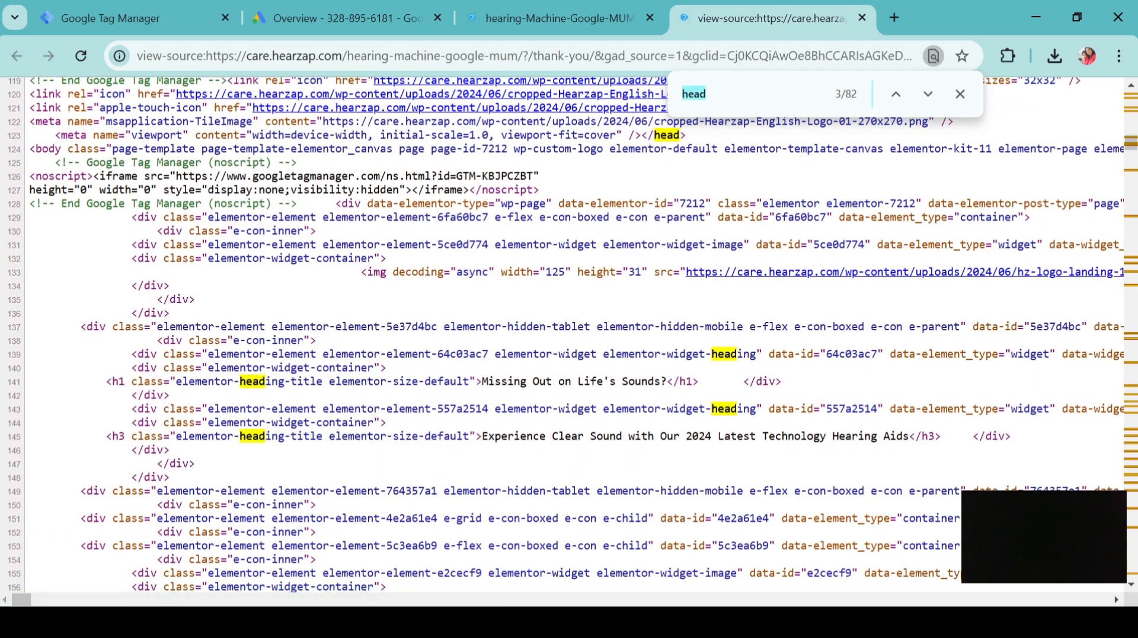
pyautogui.write('gtm')
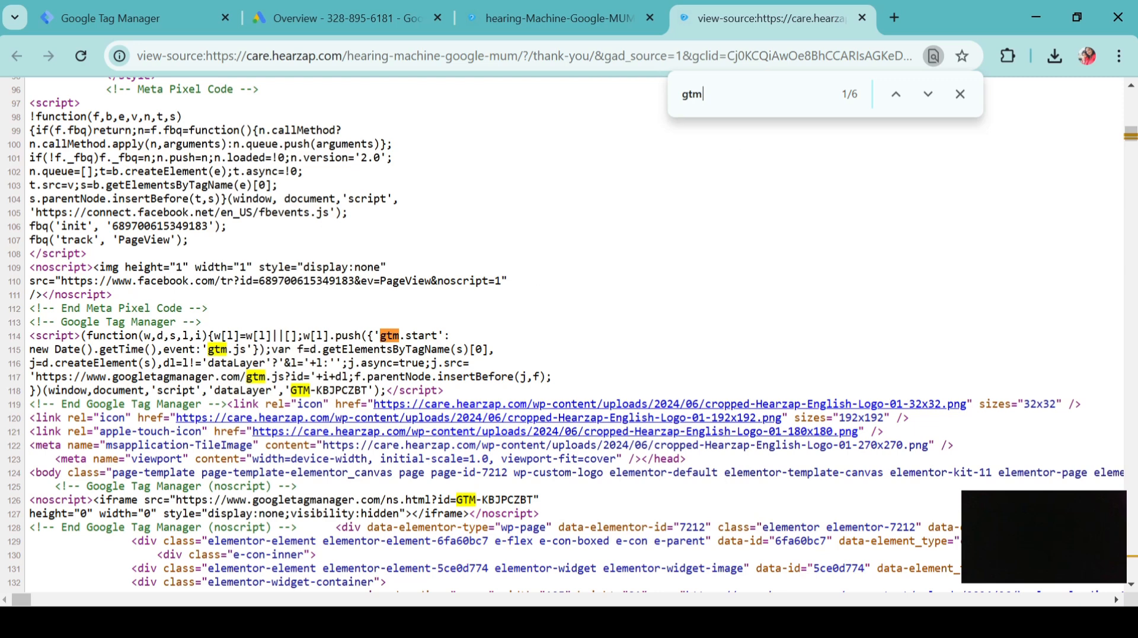
pyautogui.moveTo(29, 322); pyautogui.dragTo(393, 445)
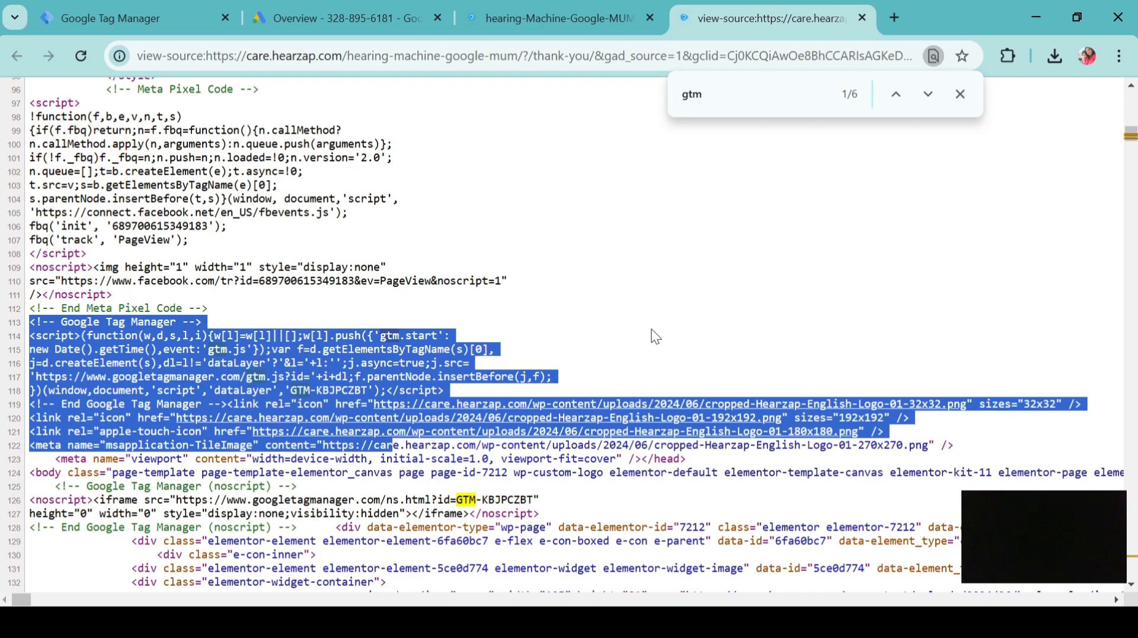
# Step: Dismiss the install instructions in Google Tag Manager and start a new tag in the kitchentohealth.com container
pyautogui.click(140, 13)
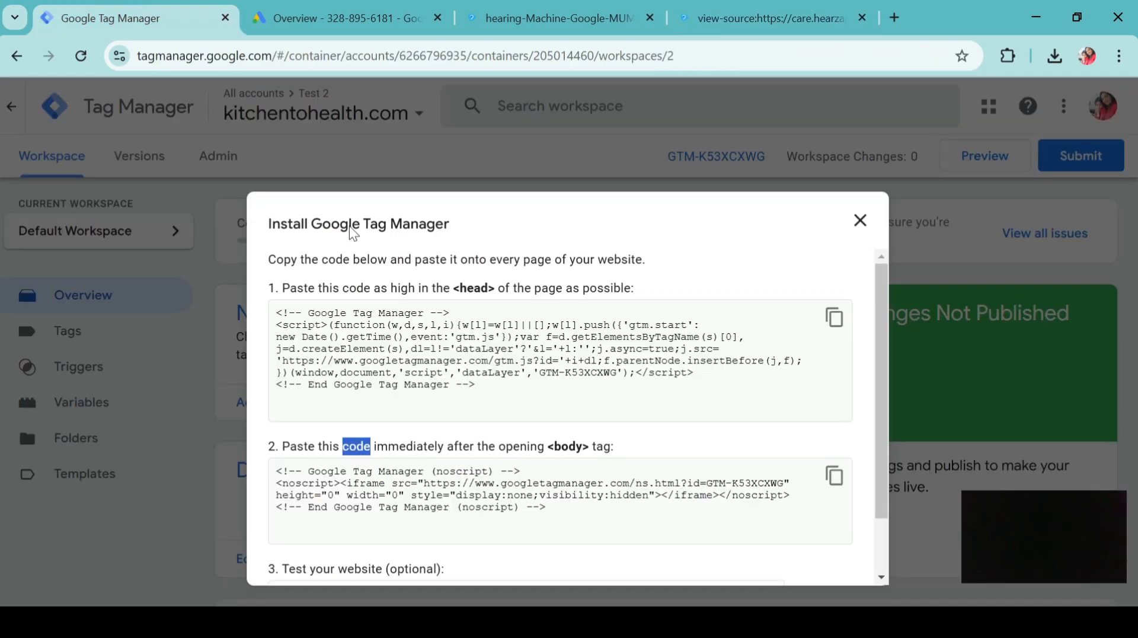
pyautogui.scroll(-1, 521, 560)
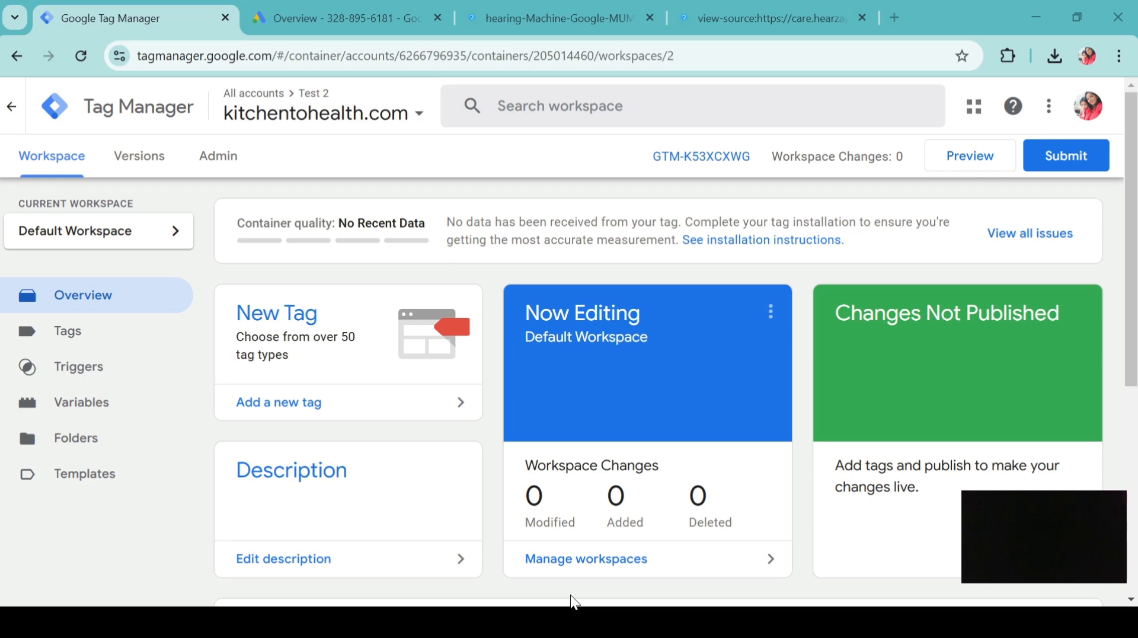
pyautogui.click(85, 347)
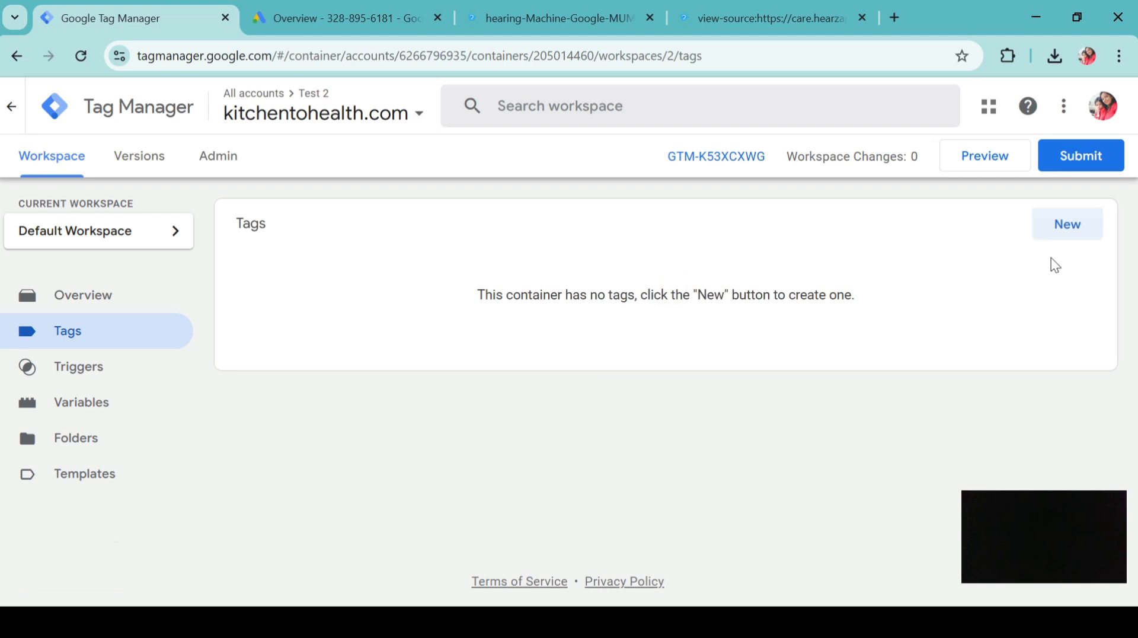
pyautogui.click(1081, 237)
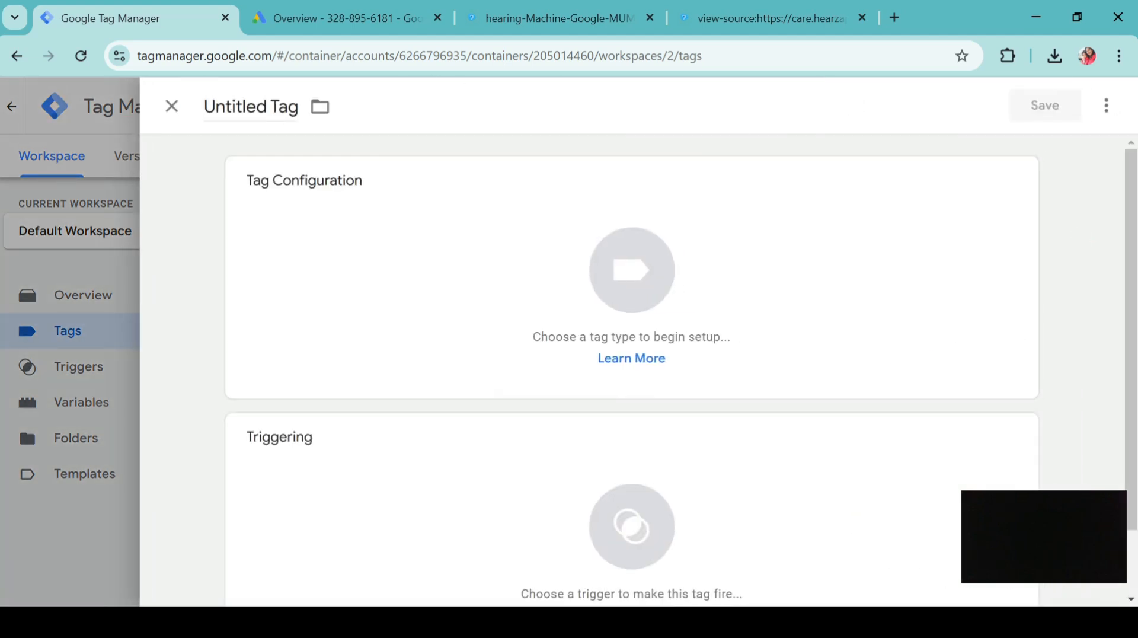
# Step: Name the new tag "google ads"
pyautogui.click(257, 107)
pyautogui.hotkey('ctrl', 'a')
pyautogui.press('BackSpace')
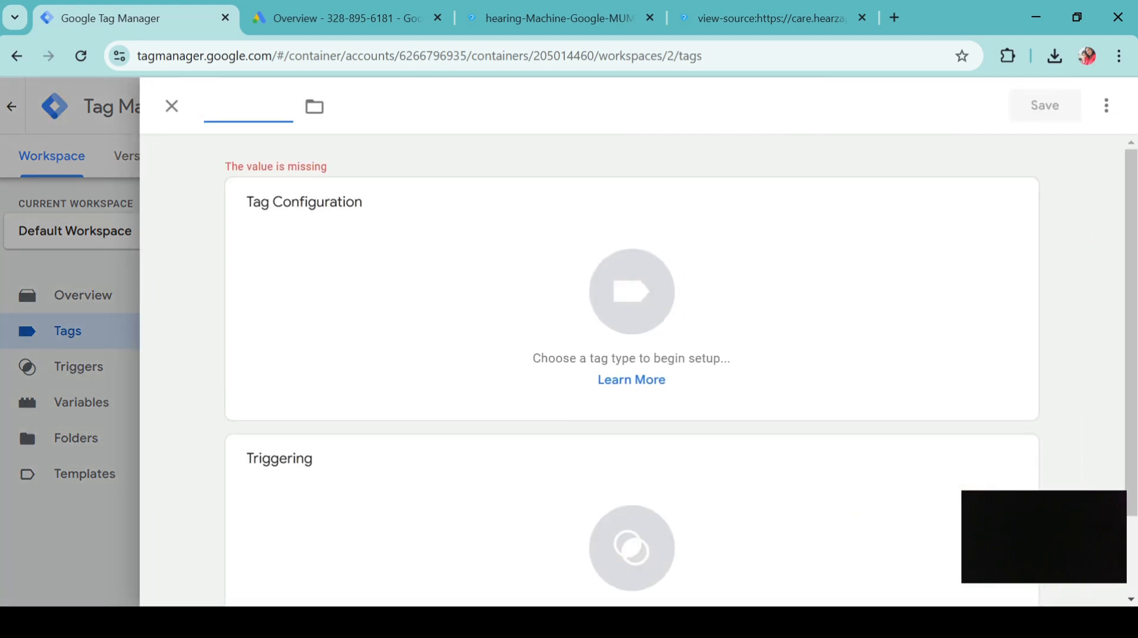
pyautogui.write('google ads')
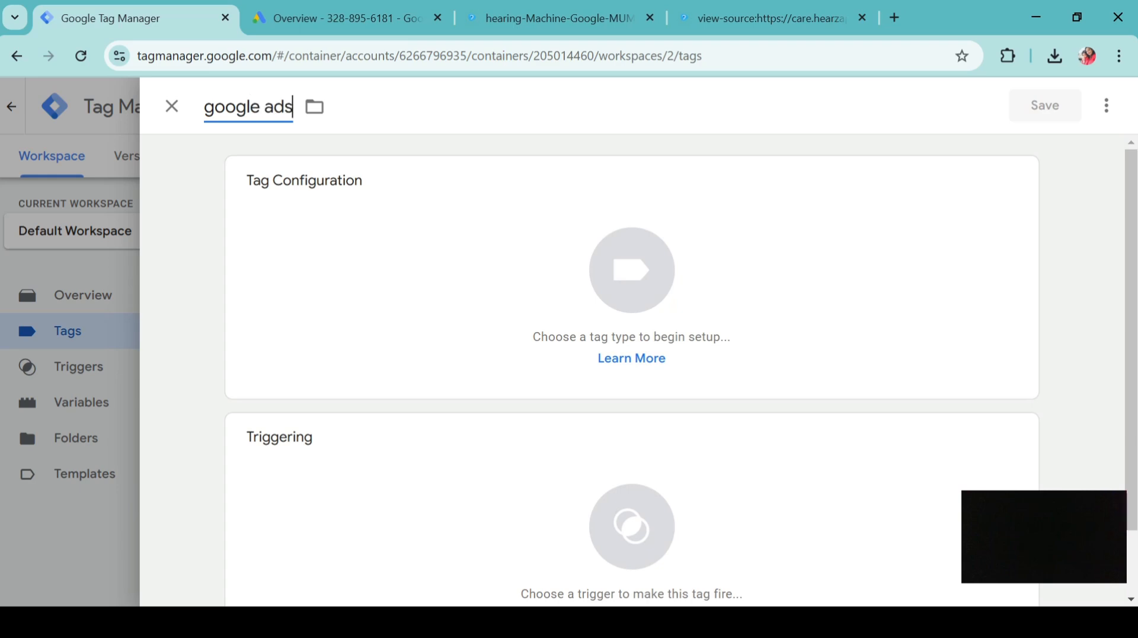
# Step: Browse the tag types available for the tag configuration, from the featured Google ones to the third-party vendors
pyautogui.click(513, 266)
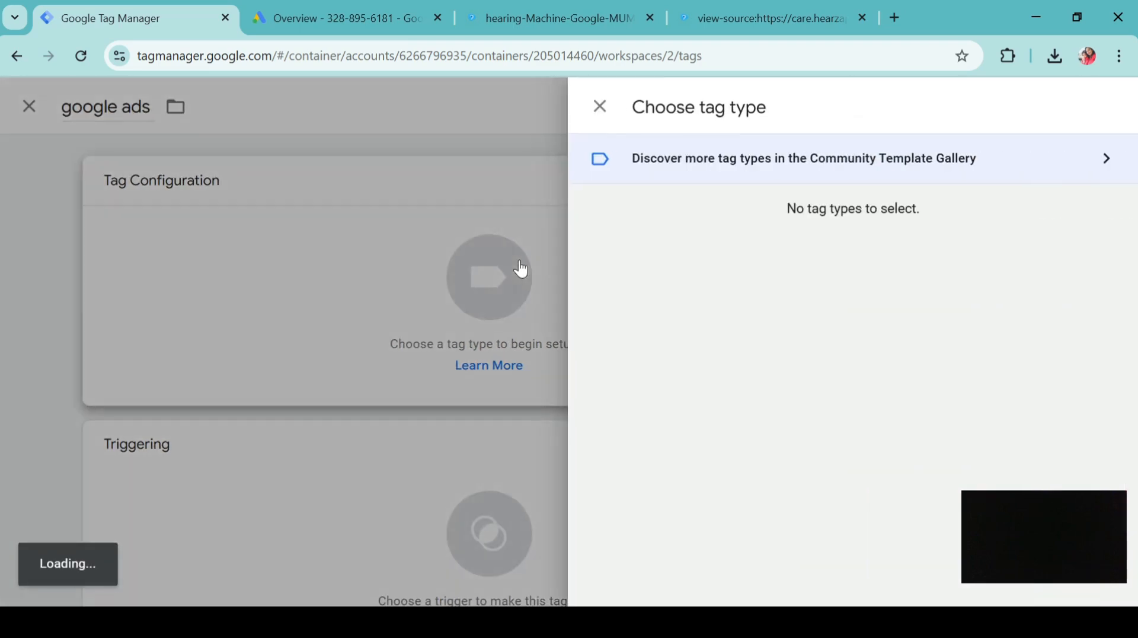
pyautogui.scroll(-7, 741, 368)
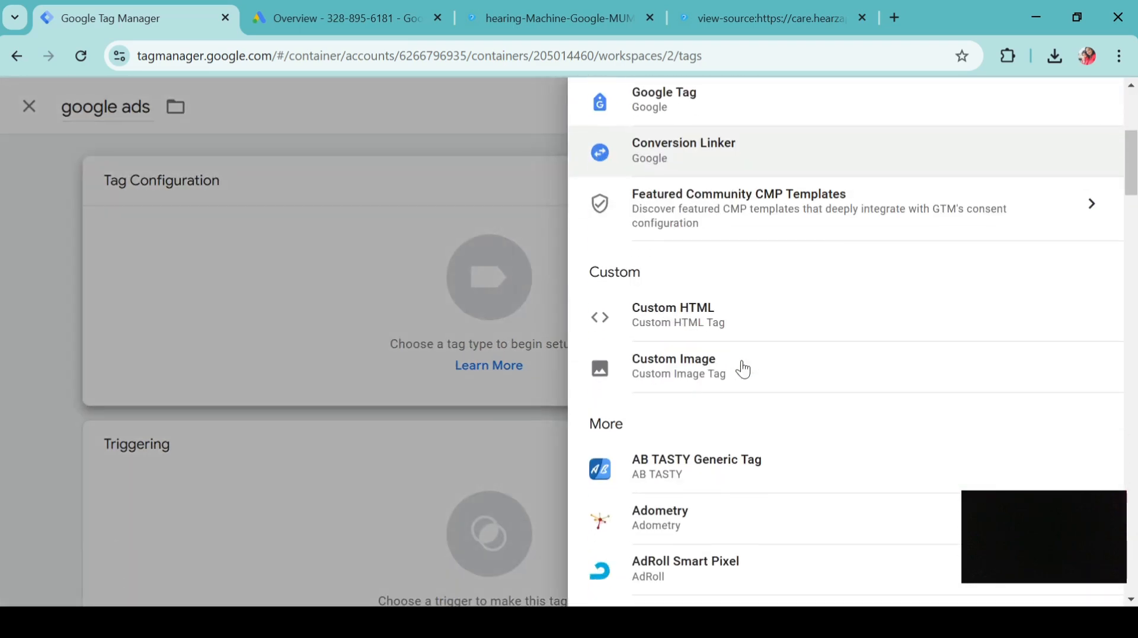
pyautogui.scroll(-6, 743, 369)
pyautogui.scroll(12, 743, 369)
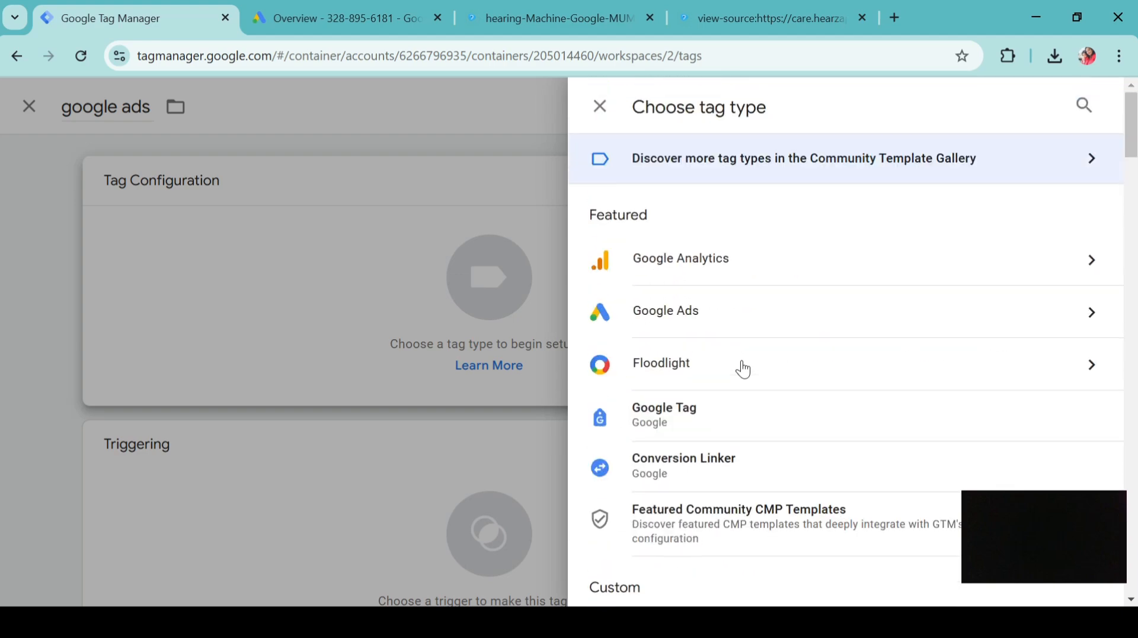
pyautogui.scroll(-2, 743, 369)
pyautogui.scroll(-8, 743, 369)
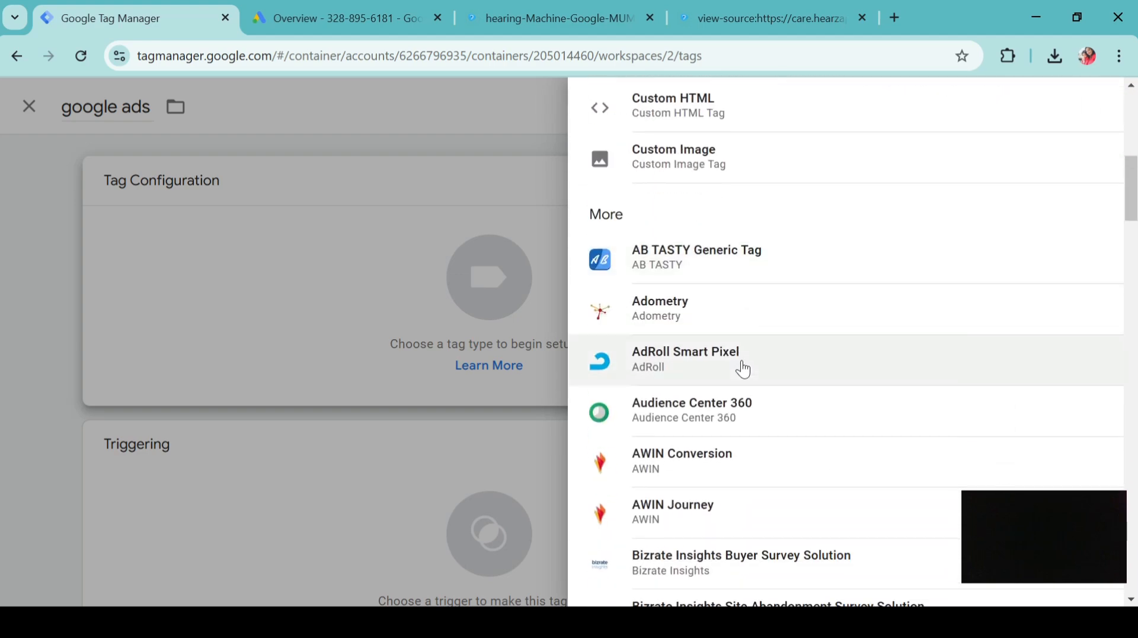
pyautogui.scroll(-1, 743, 369)
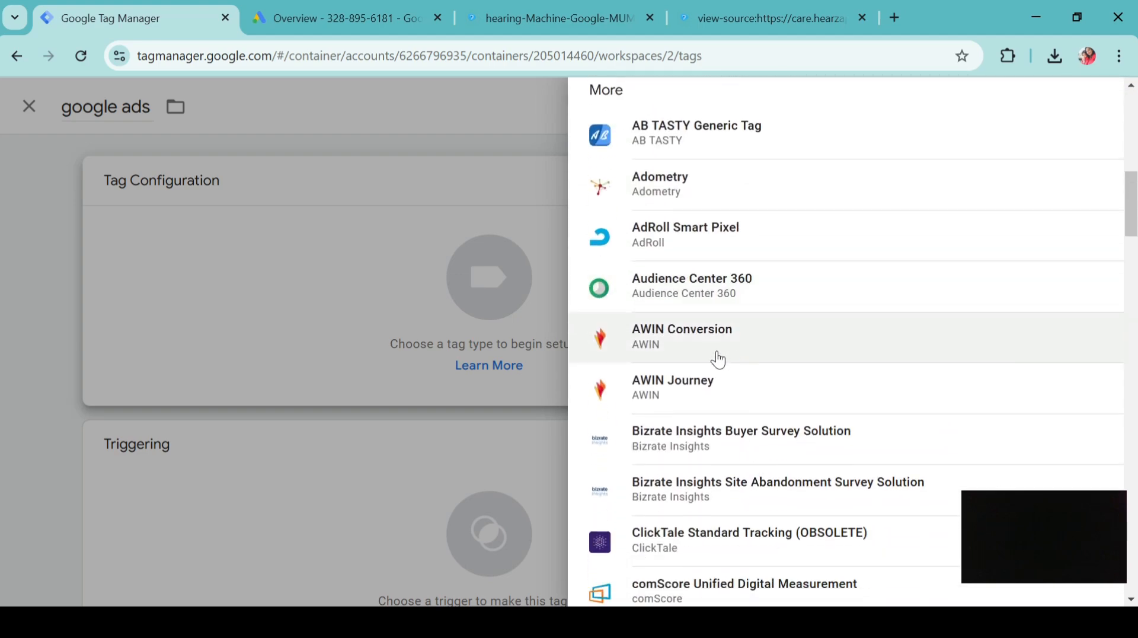
pyautogui.scroll(-7, 718, 359)
pyautogui.scroll(15, 718, 359)
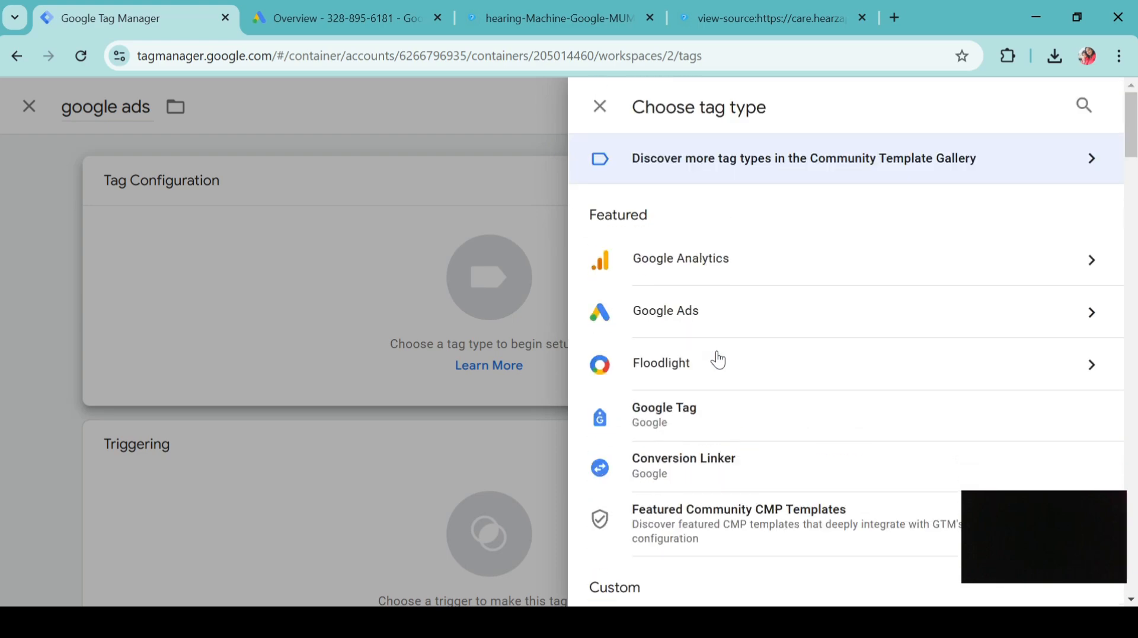
# Step: Choose Google Ads Conversion Tracking as the tag type and go over its Conversion ID and Conversion Label fields
pyautogui.click(669, 308)
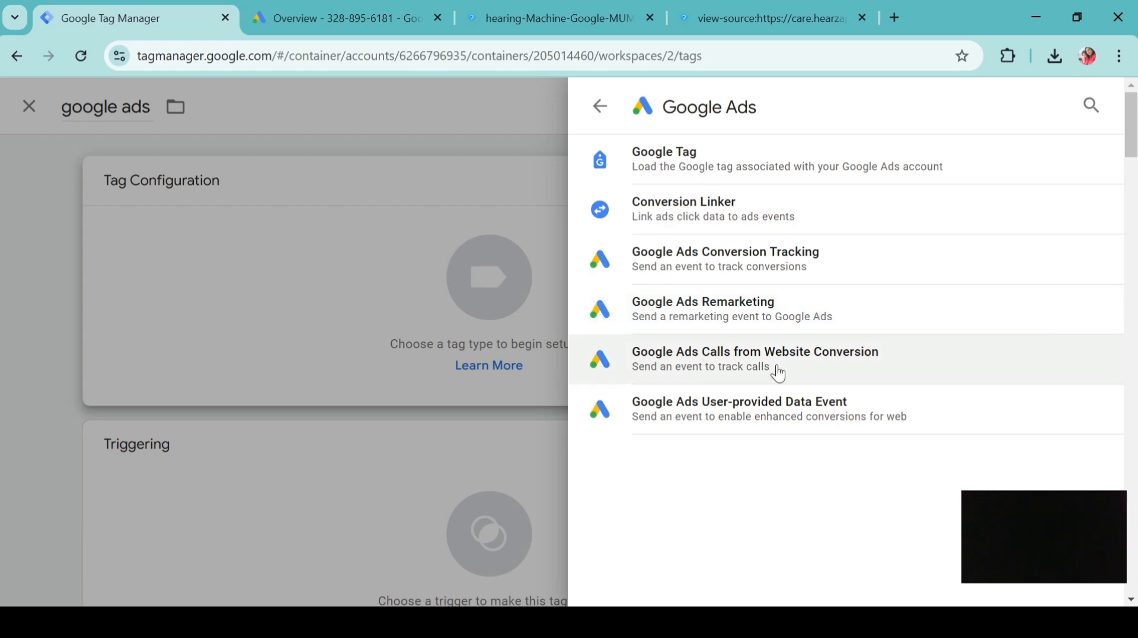
pyautogui.click(744, 254)
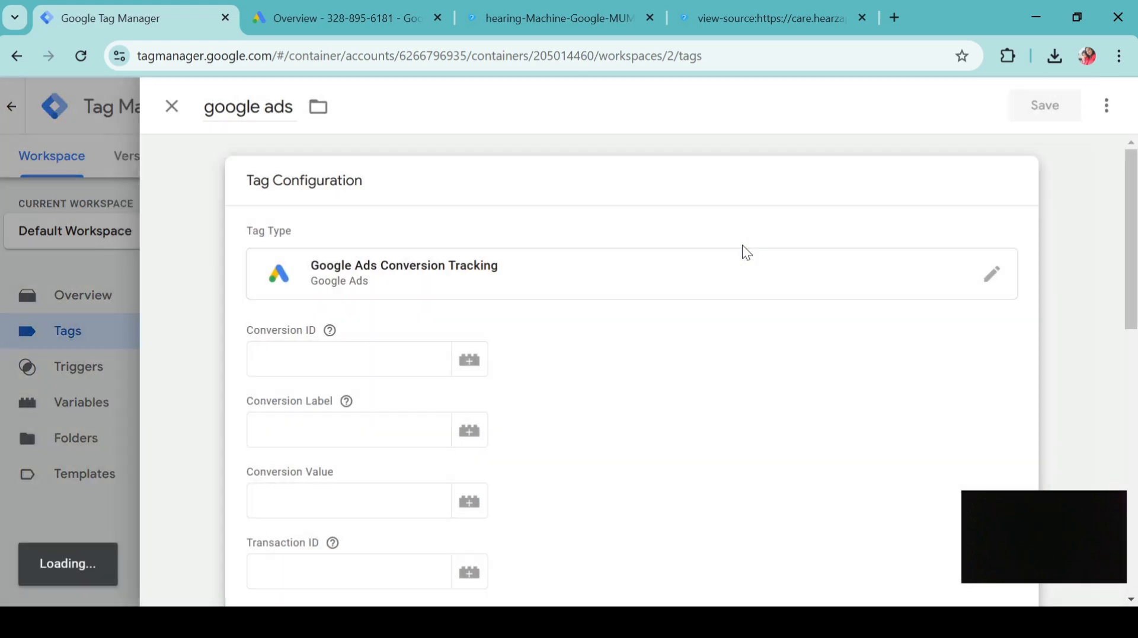
pyautogui.click(349, 374)
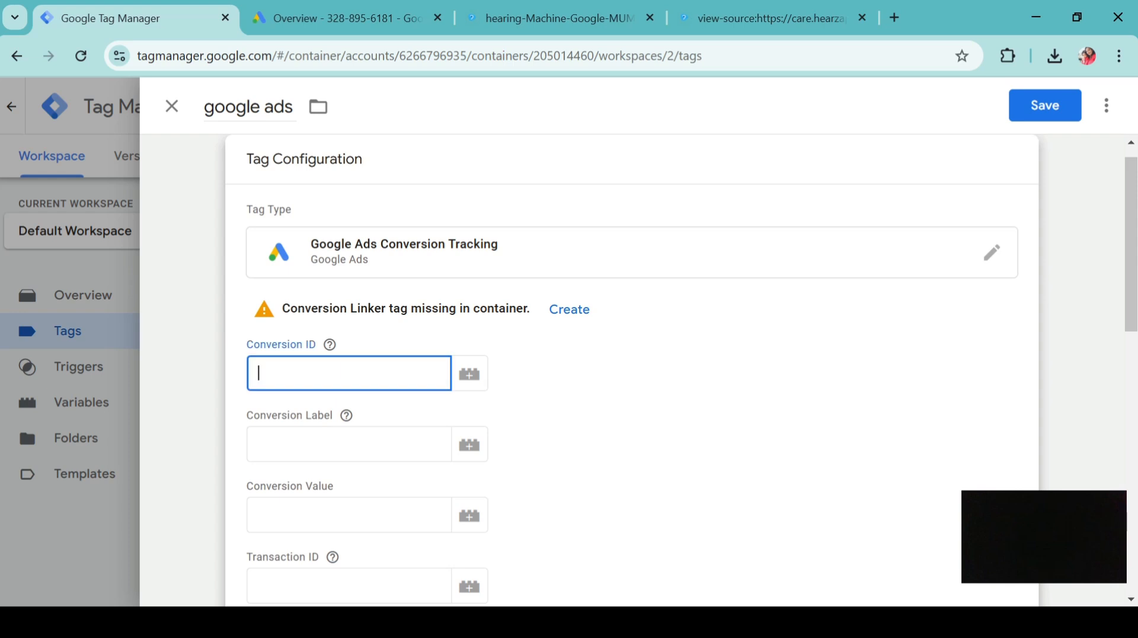
pyautogui.scroll(-1, 349, 374)
pyautogui.click(348, 376)
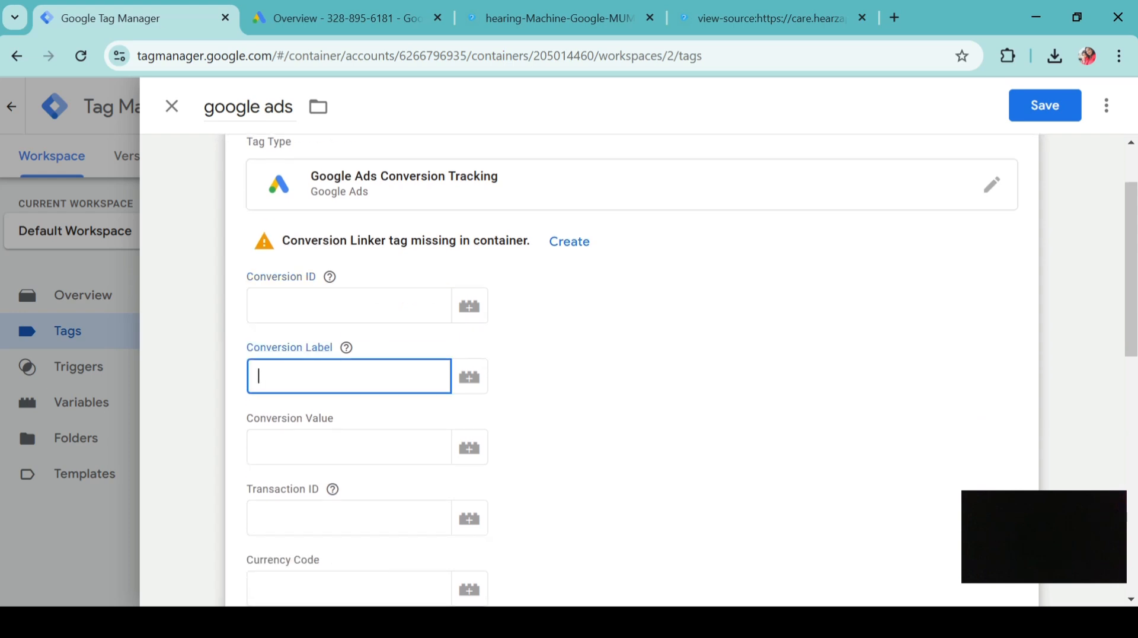
pyautogui.click(349, 305)
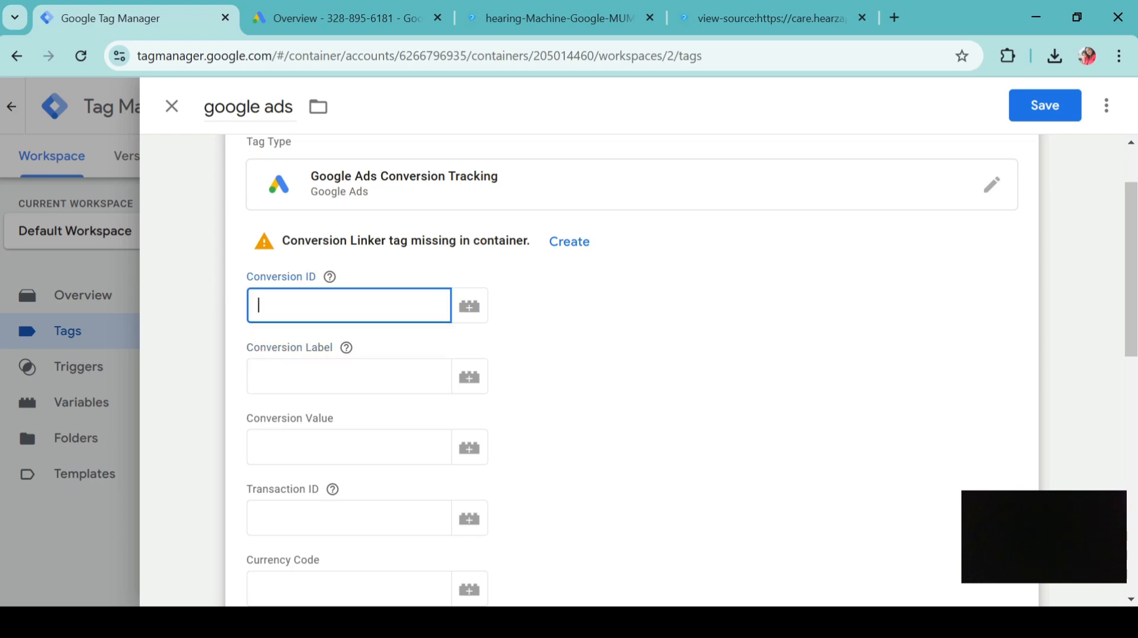
# Step: Start a new trigger for the tag and name it "thank you"
pyautogui.scroll(-12, 378, 301)
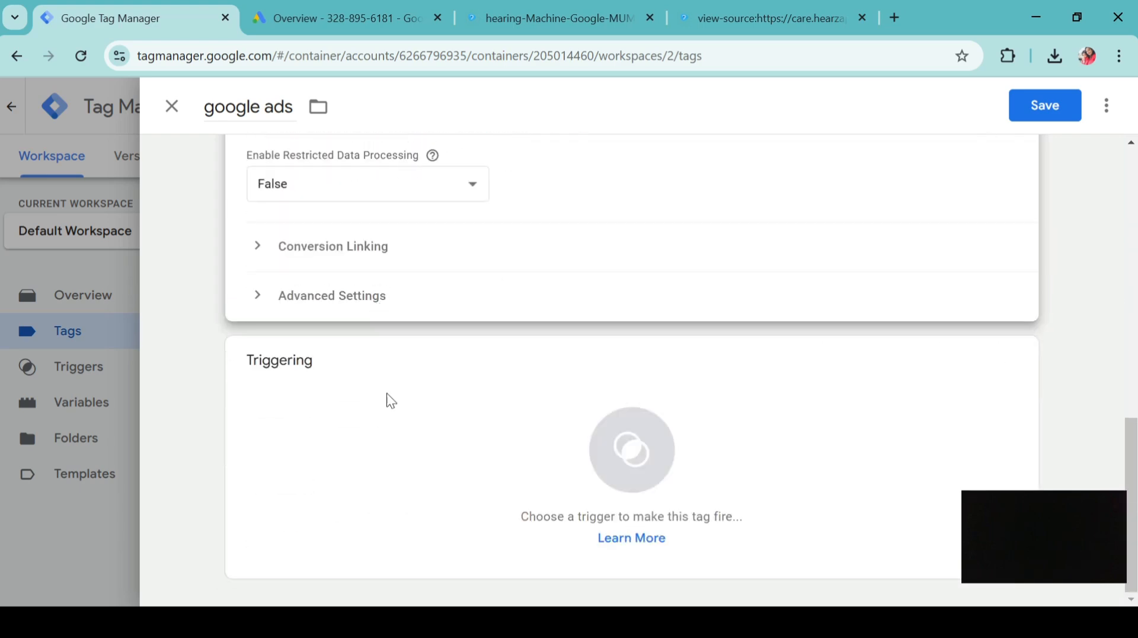
pyautogui.click(403, 467)
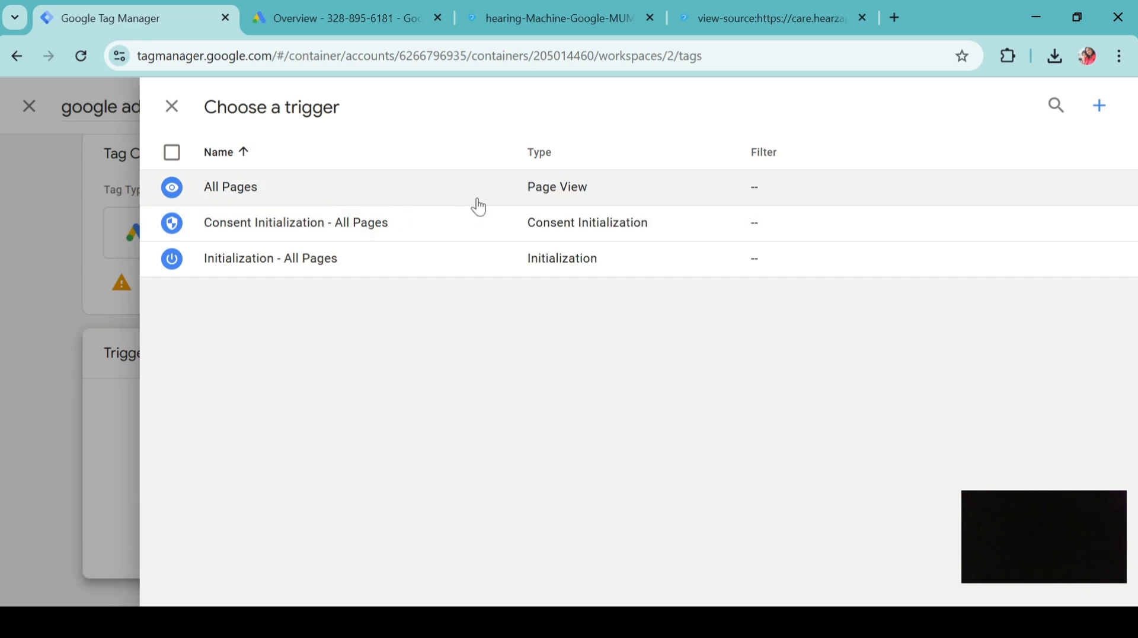
pyautogui.click(1100, 106)
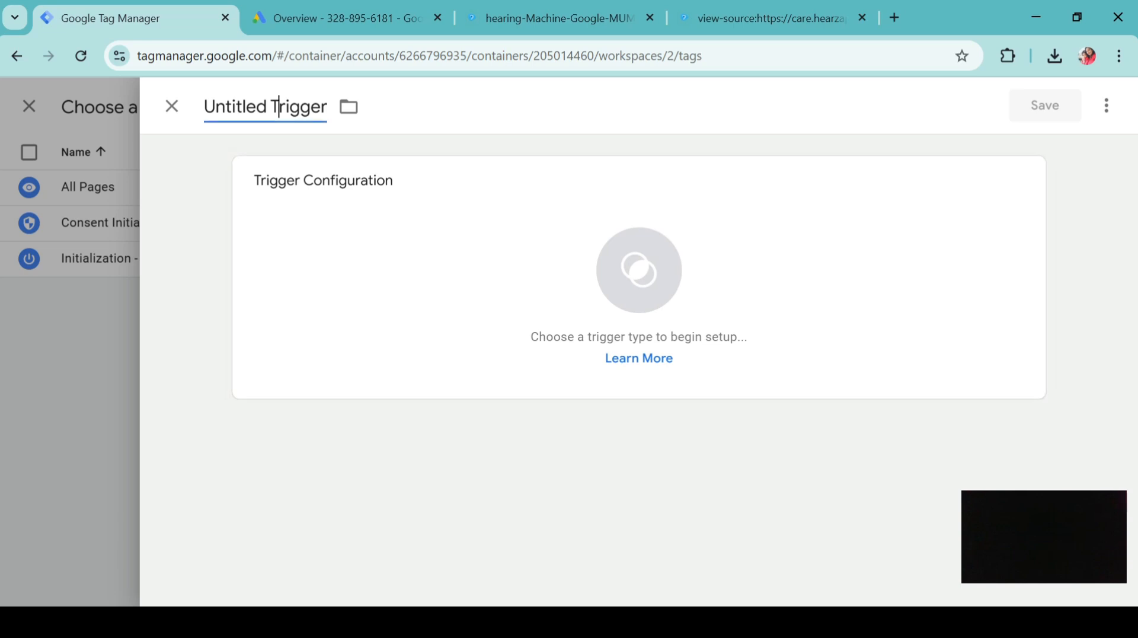
pyautogui.click(279, 107)
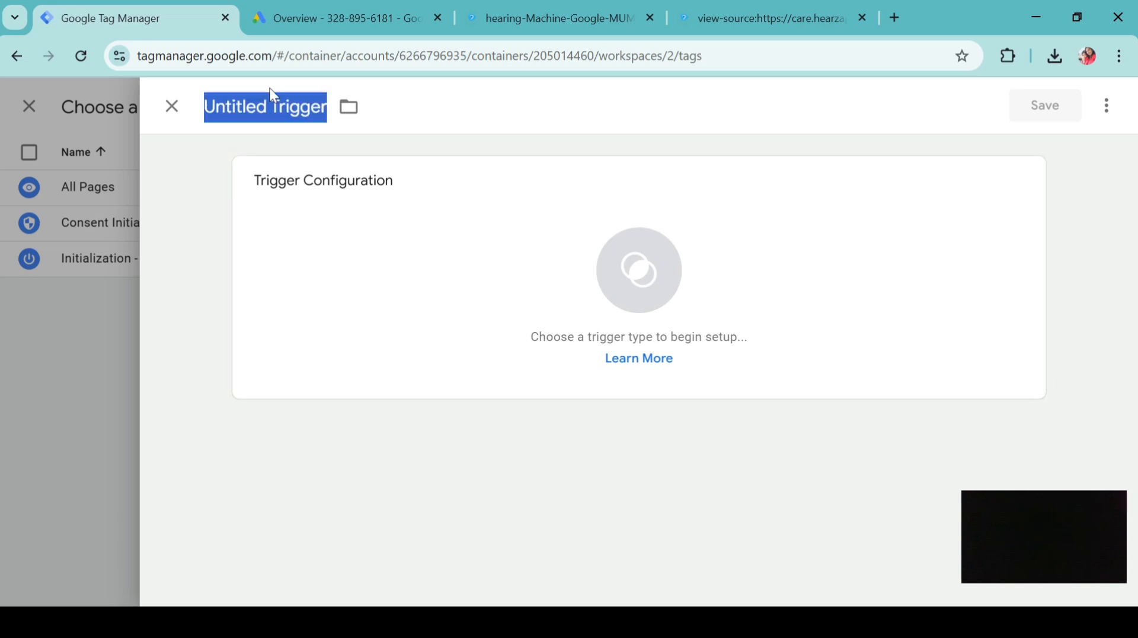
pyautogui.write('thank you')
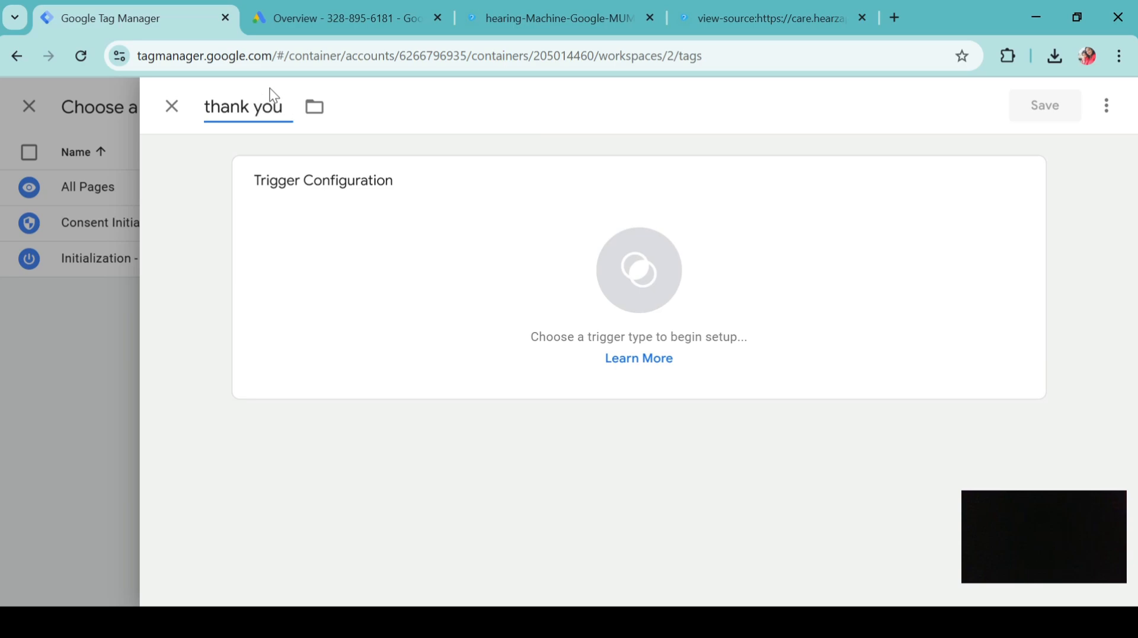
# Step: Set the "thank you" trigger's type to Page View
pyautogui.click(350, 256)
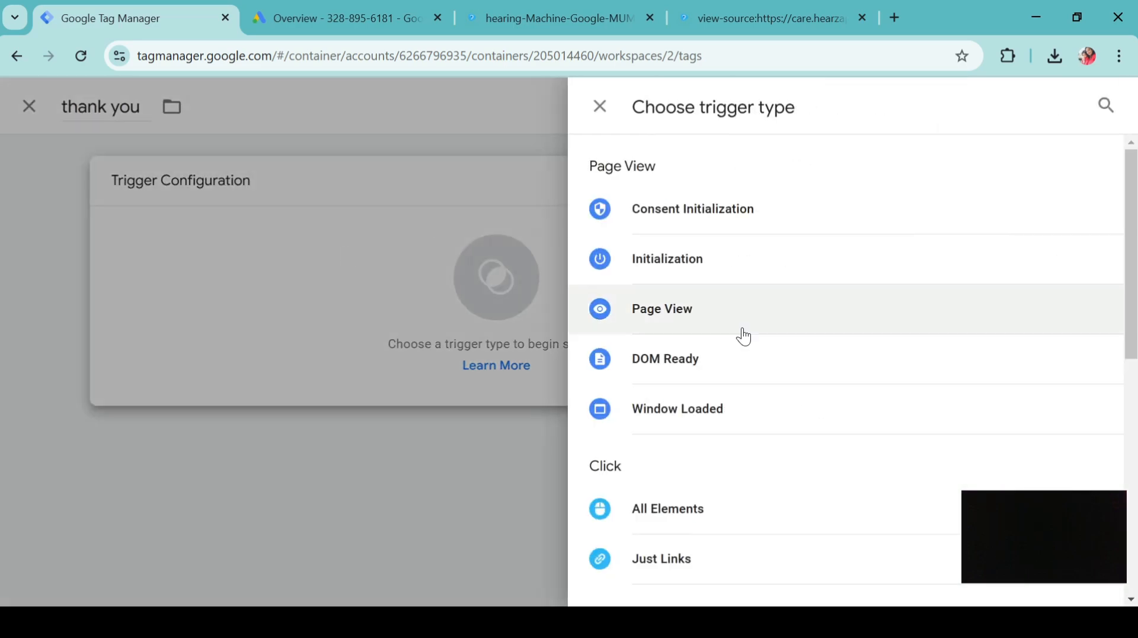
pyautogui.scroll(-4, 742, 335)
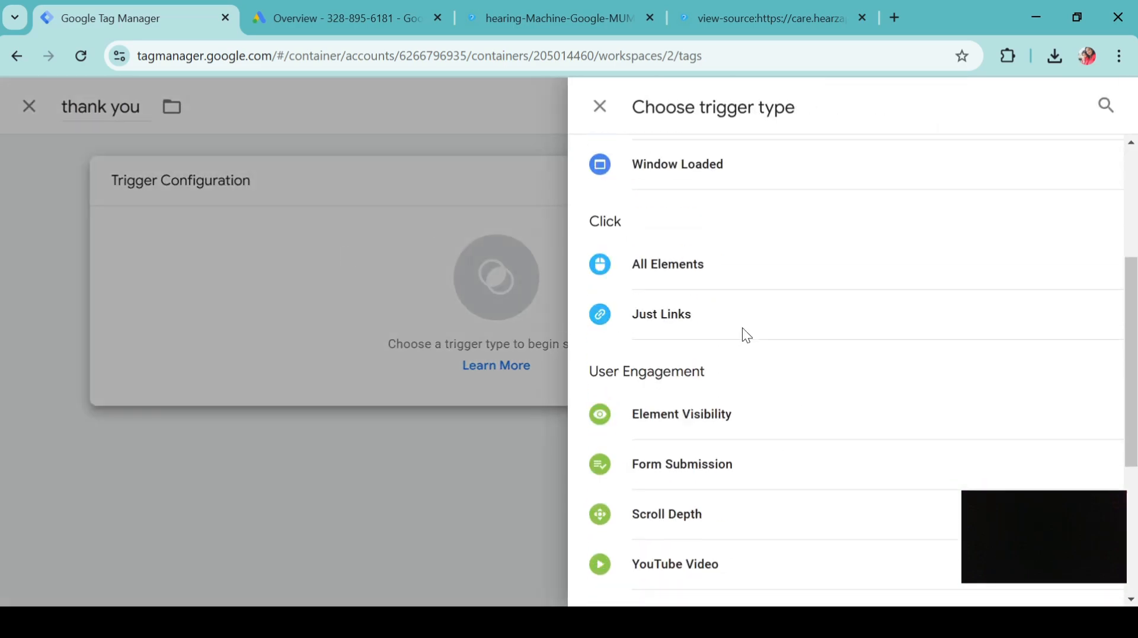
pyautogui.scroll(3, 744, 333)
pyautogui.click(735, 256)
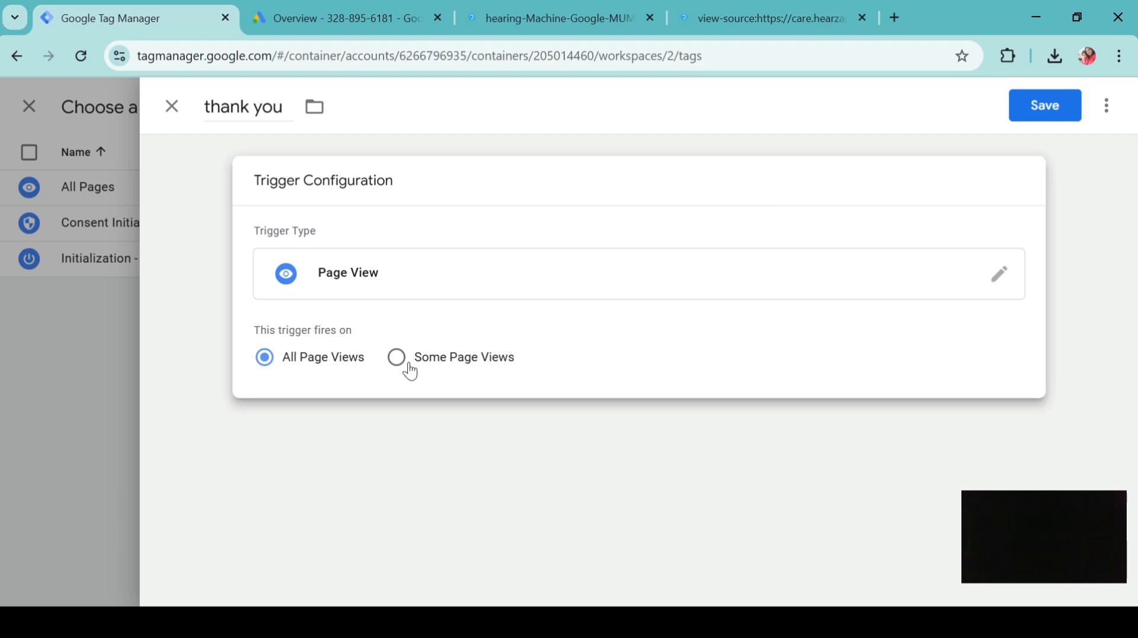
# Step: Make the trigger fire on some page views where the Page URL contains "thank-you", and save the trigger
pyautogui.click(397, 359)
pyautogui.click(414, 440)
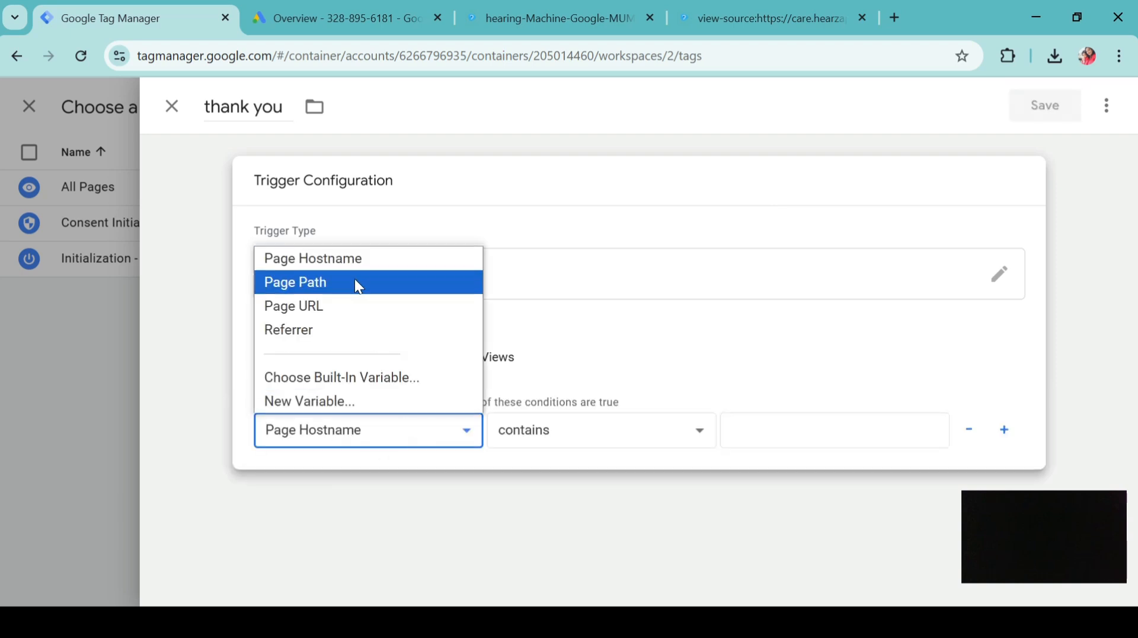
pyautogui.click(359, 309)
pyautogui.click(643, 451)
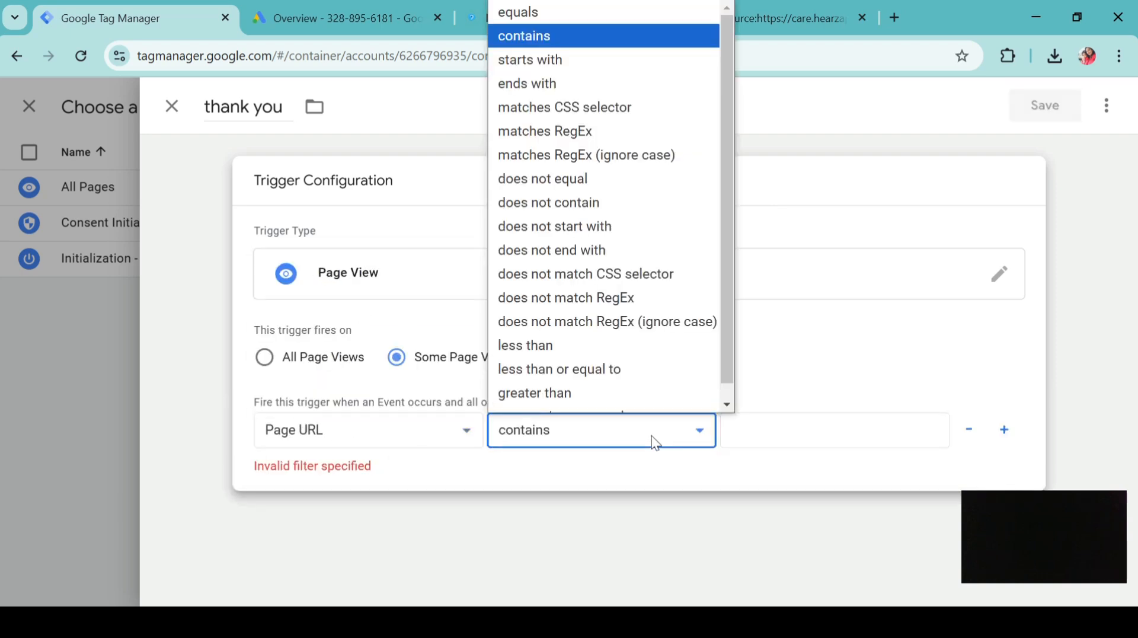
pyautogui.click(653, 439)
pyautogui.click(771, 429)
pyautogui.write('thank-you')
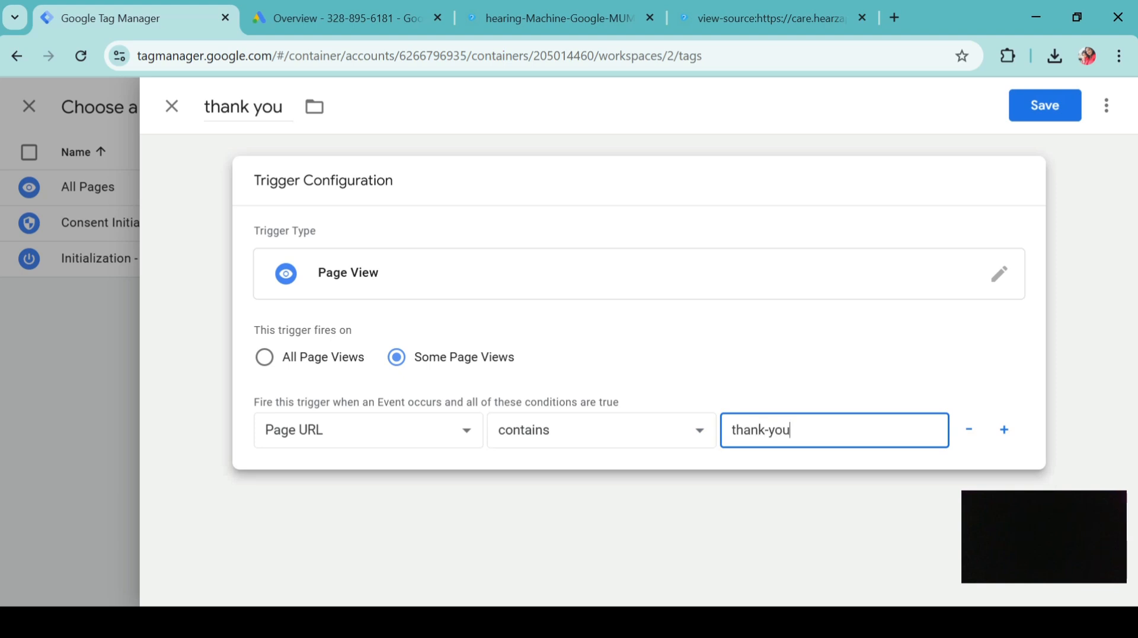
pyautogui.click(1050, 113)
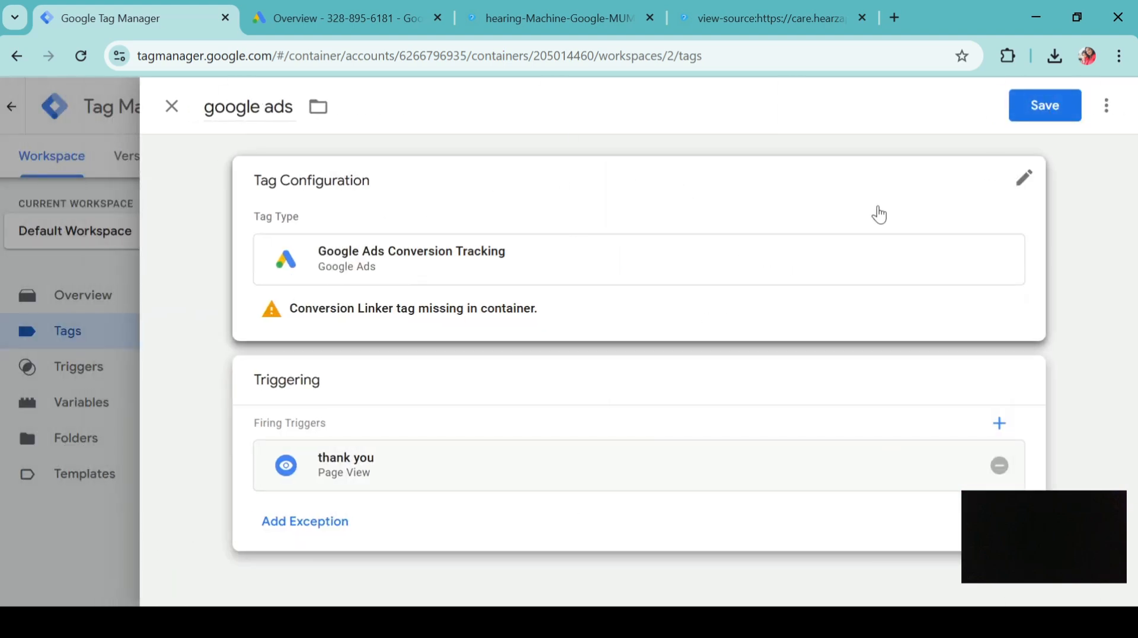
# Step: Try to save the google ads tag and check its required Conversion ID and Conversion Label fields
pyautogui.click(1043, 105)
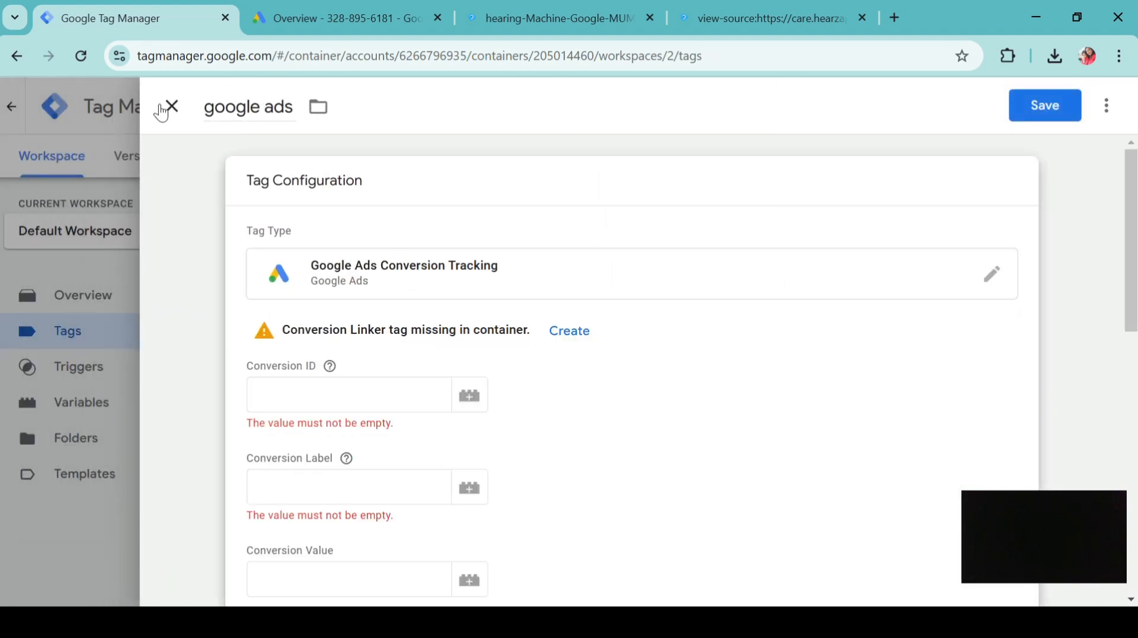
pyautogui.click(363, 396)
pyautogui.click(355, 487)
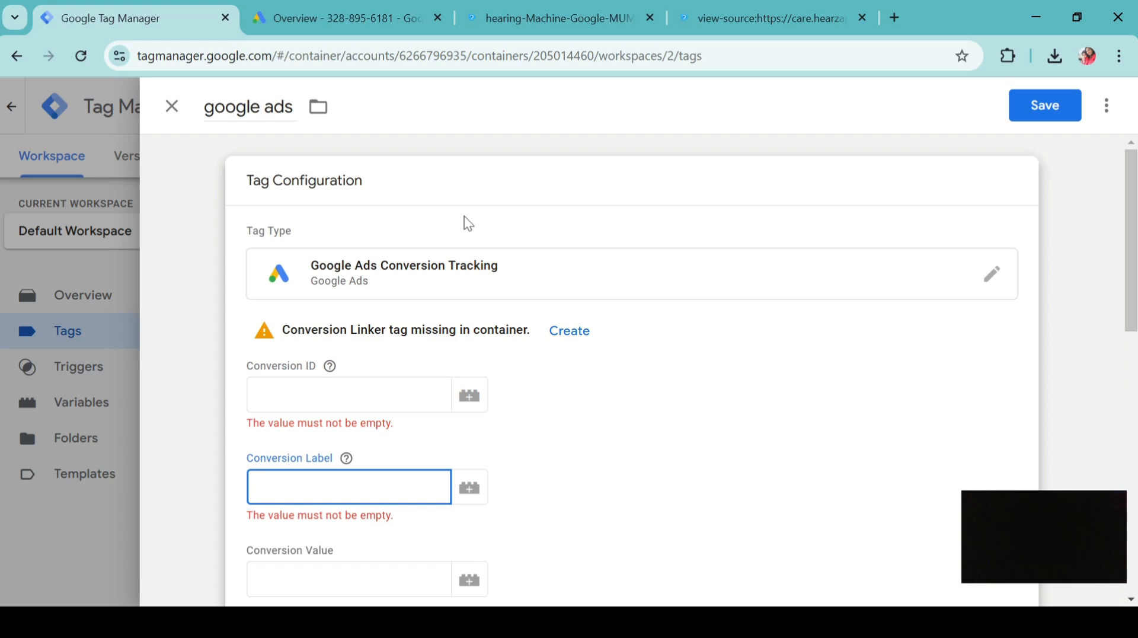
pyautogui.scroll(-8, 432, 364)
pyautogui.scroll(5, 435, 364)
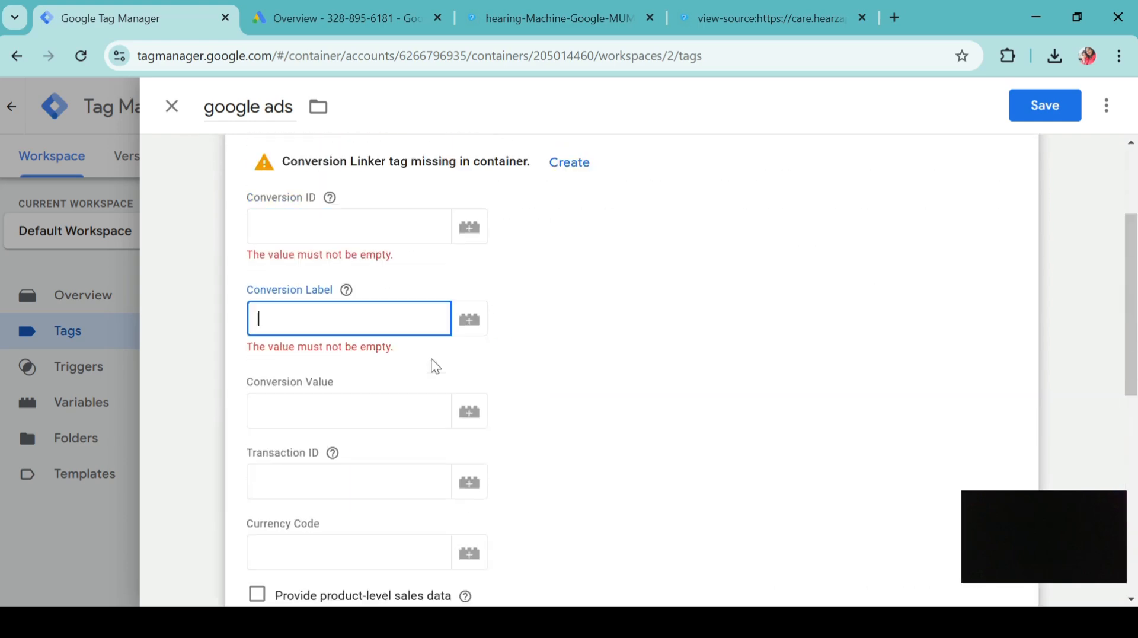
pyautogui.scroll(3, 435, 366)
# Step: Change the tag type to Google Ads Remarketing and look through its conversion, custom parameter and user ID settings
pyautogui.click(992, 270)
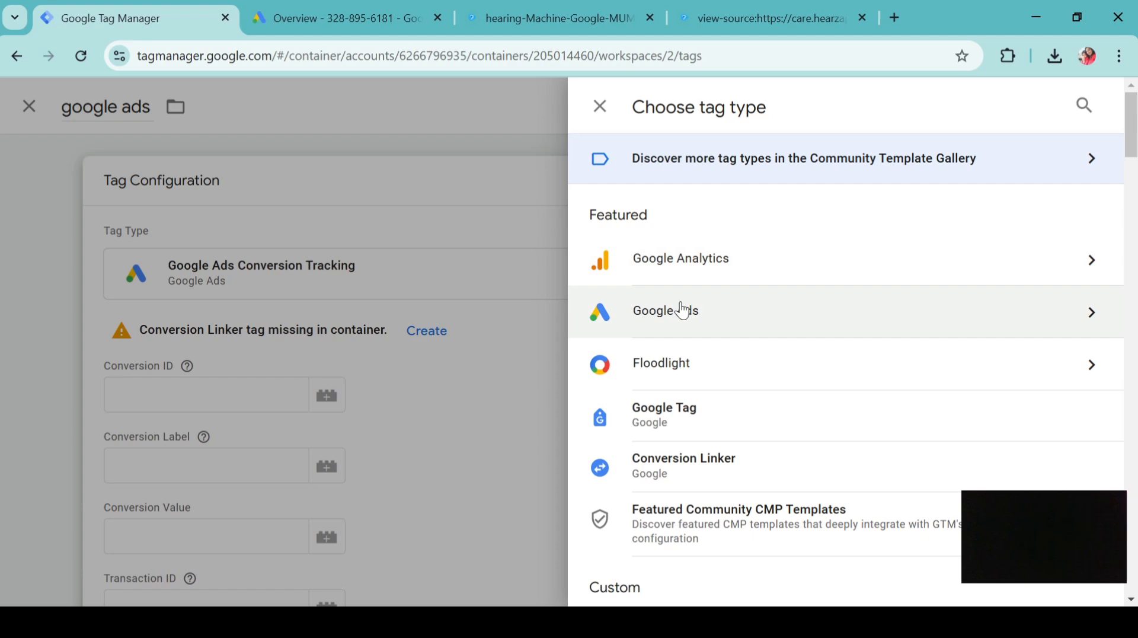
pyautogui.click(682, 310)
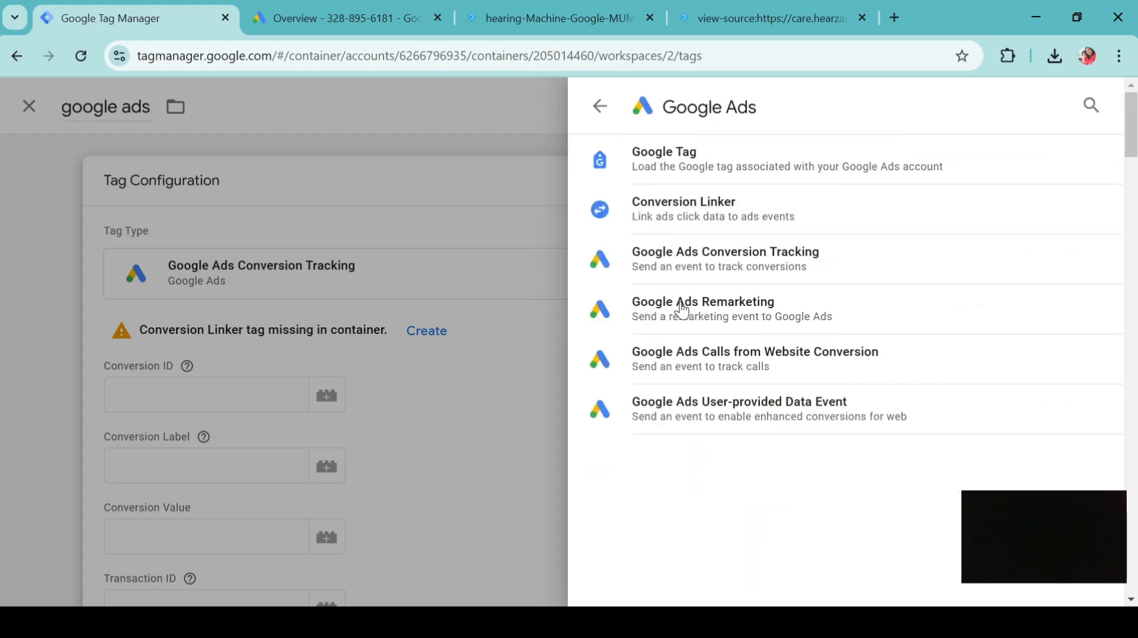
pyautogui.click(784, 318)
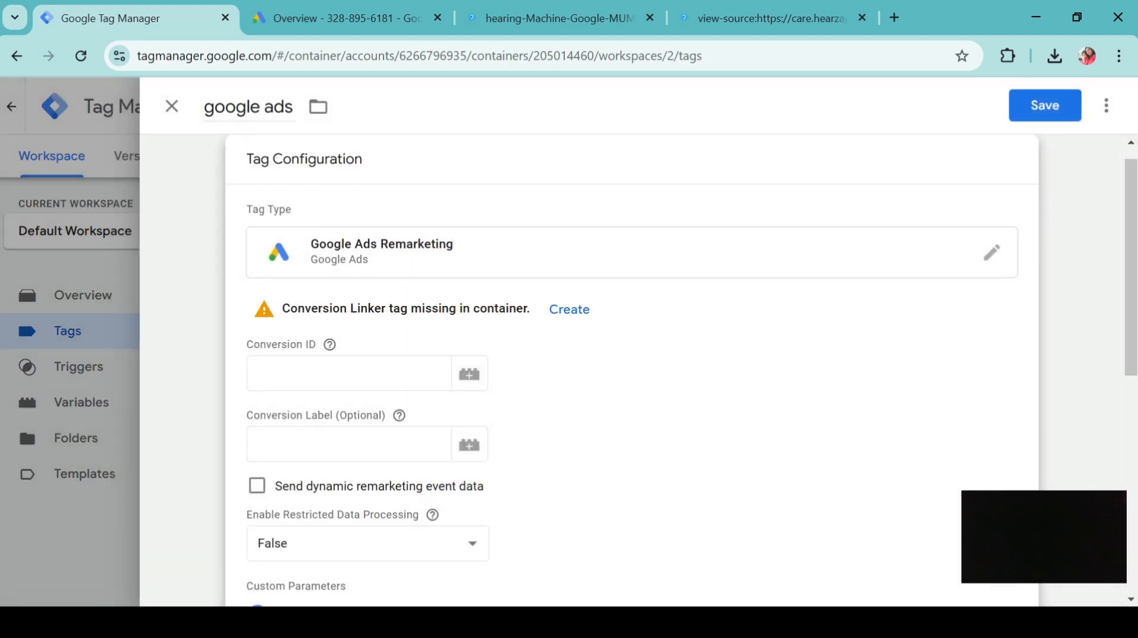
pyautogui.click(349, 373)
pyautogui.scroll(-8, 409, 373)
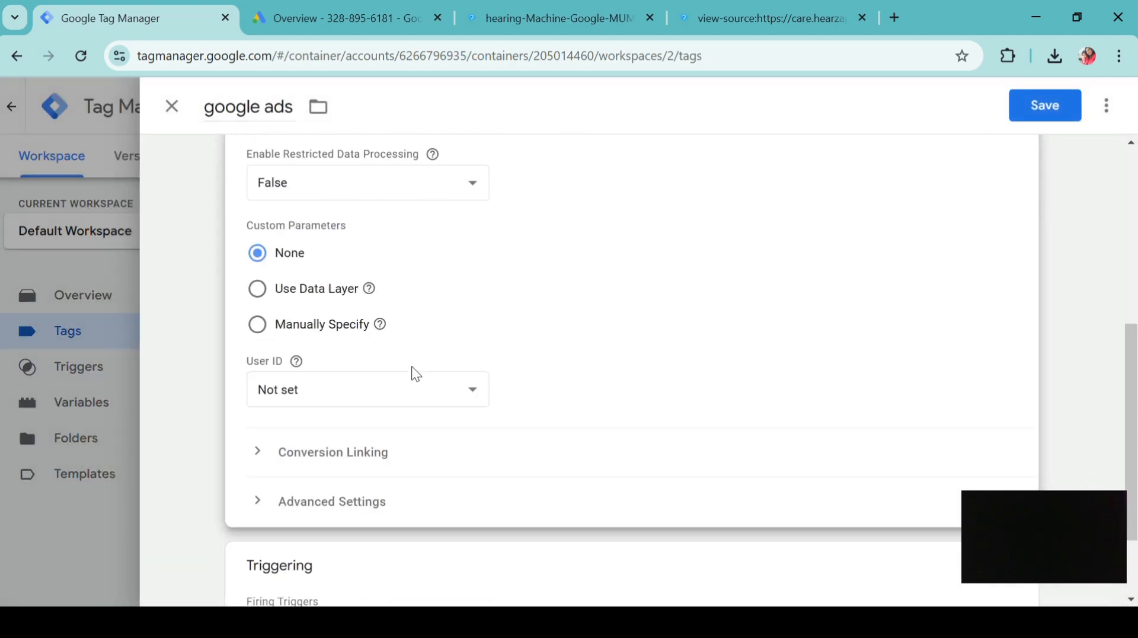
# Step: Add the All Pages page-view trigger to the tag's firing triggers
pyautogui.click(1015, 451)
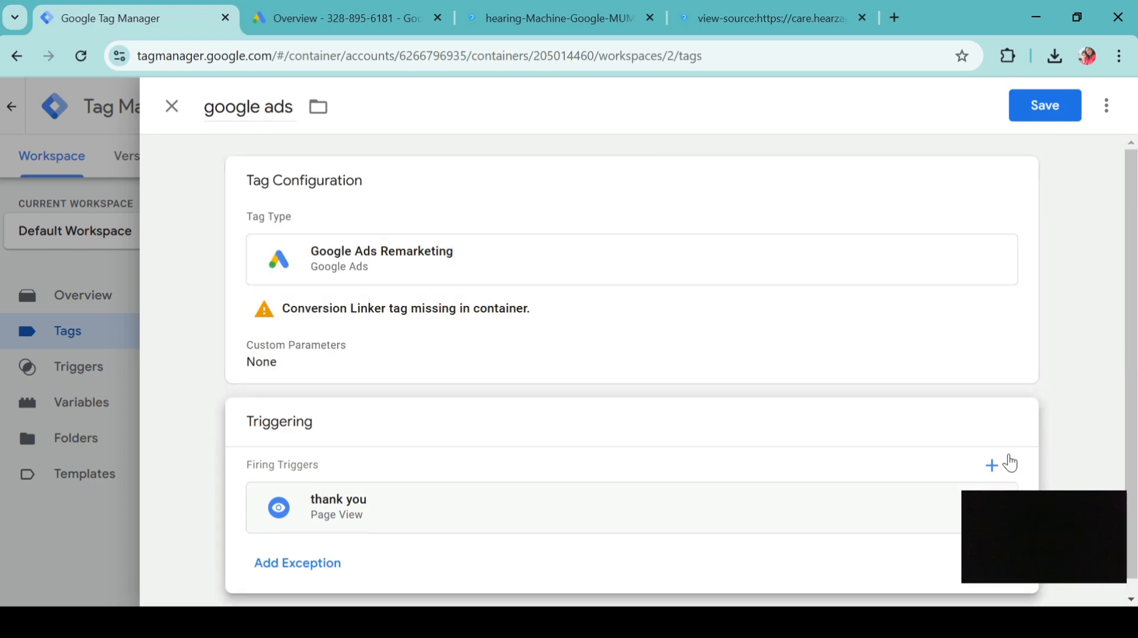
pyautogui.click(992, 465)
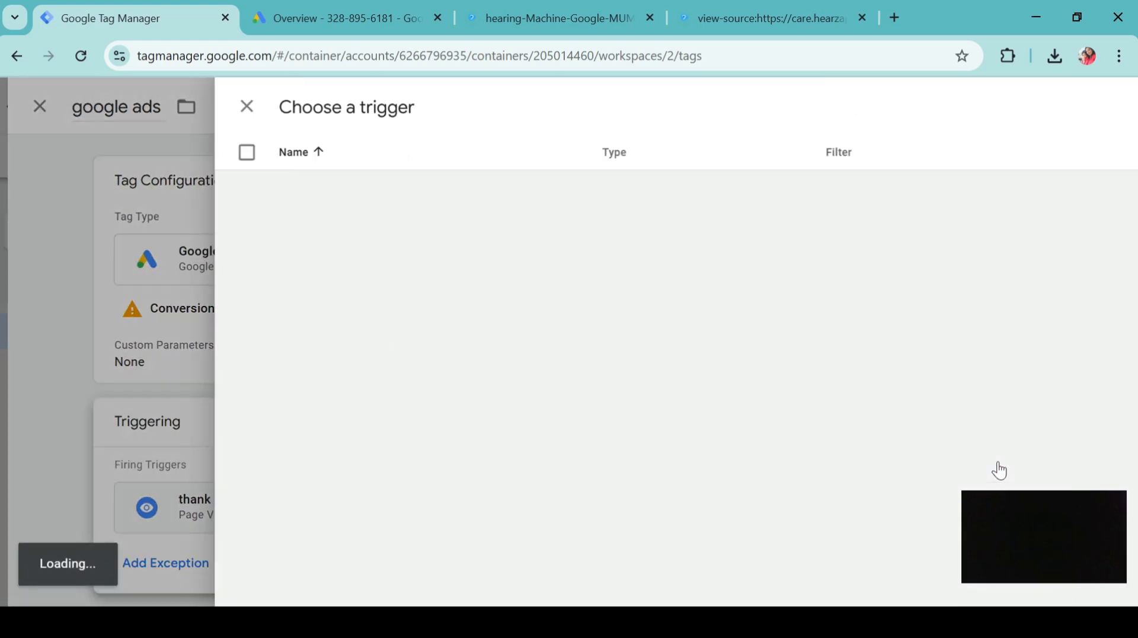
pyautogui.click(255, 189)
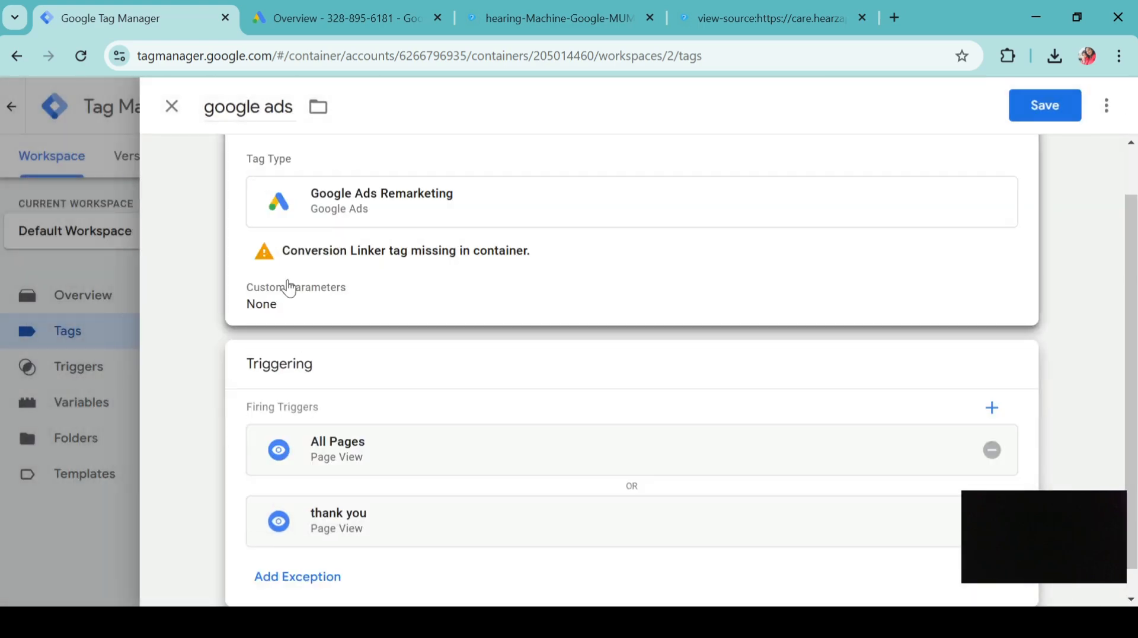
# Step: Replace the google ads tag's firing triggers with All Pages alone, and close the tag without saving
pyautogui.click(991, 452)
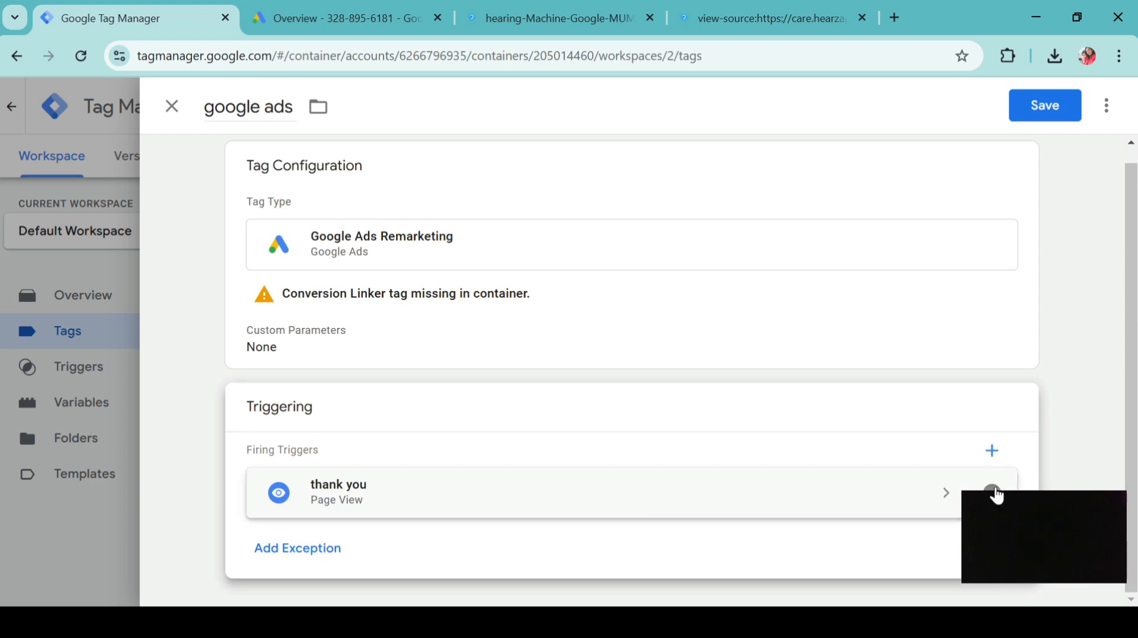
pyautogui.click(994, 495)
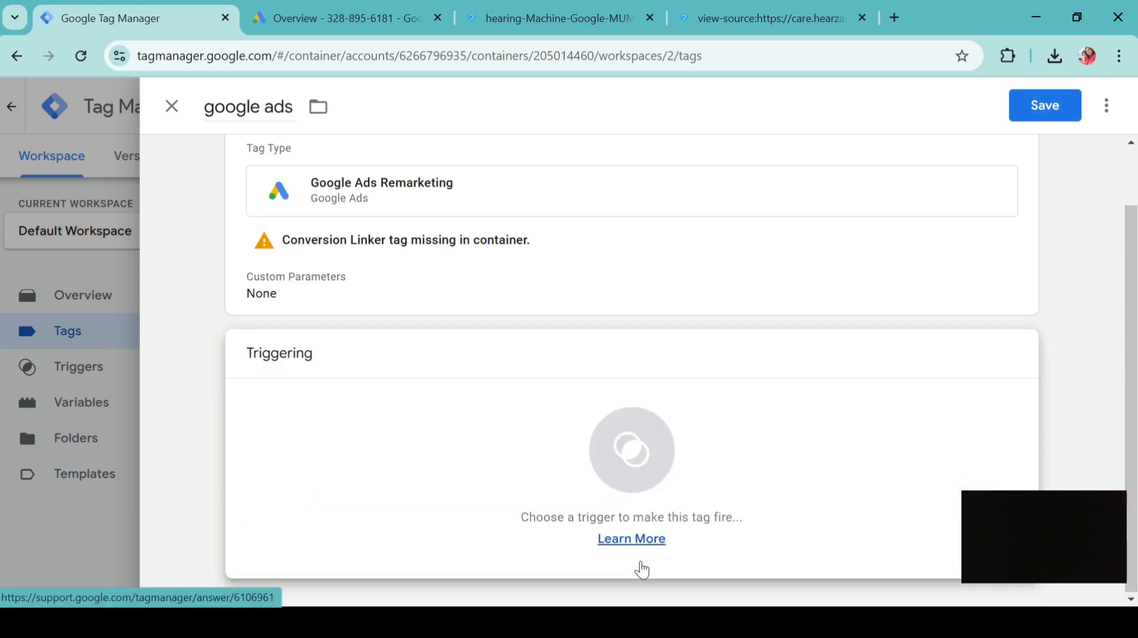
pyautogui.click(733, 479)
pyautogui.click(437, 183)
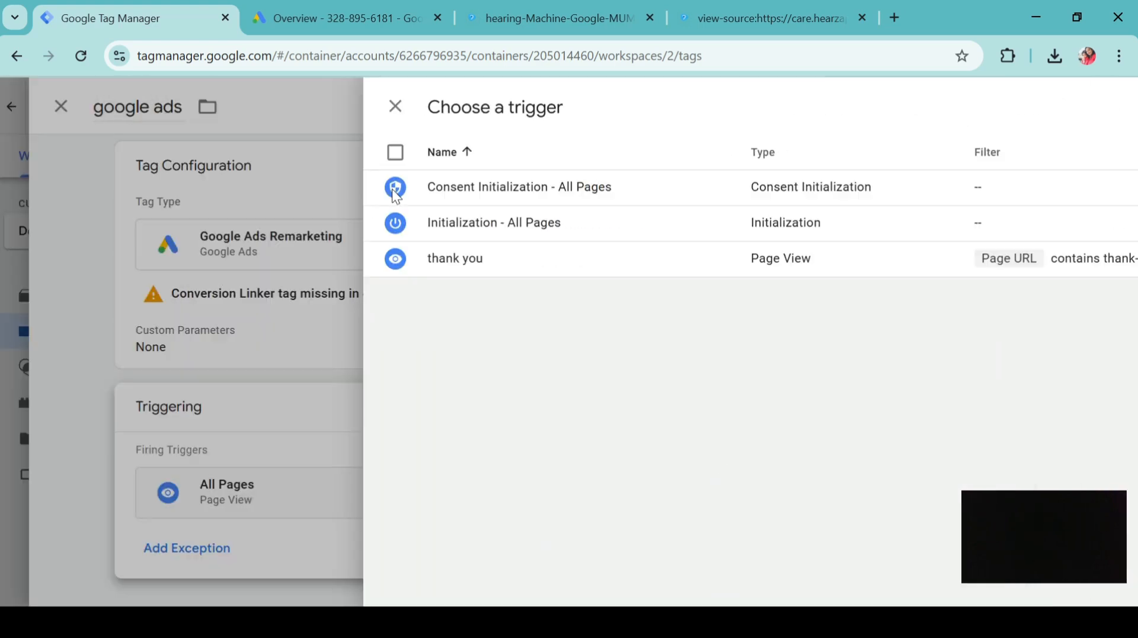
pyautogui.click(172, 106)
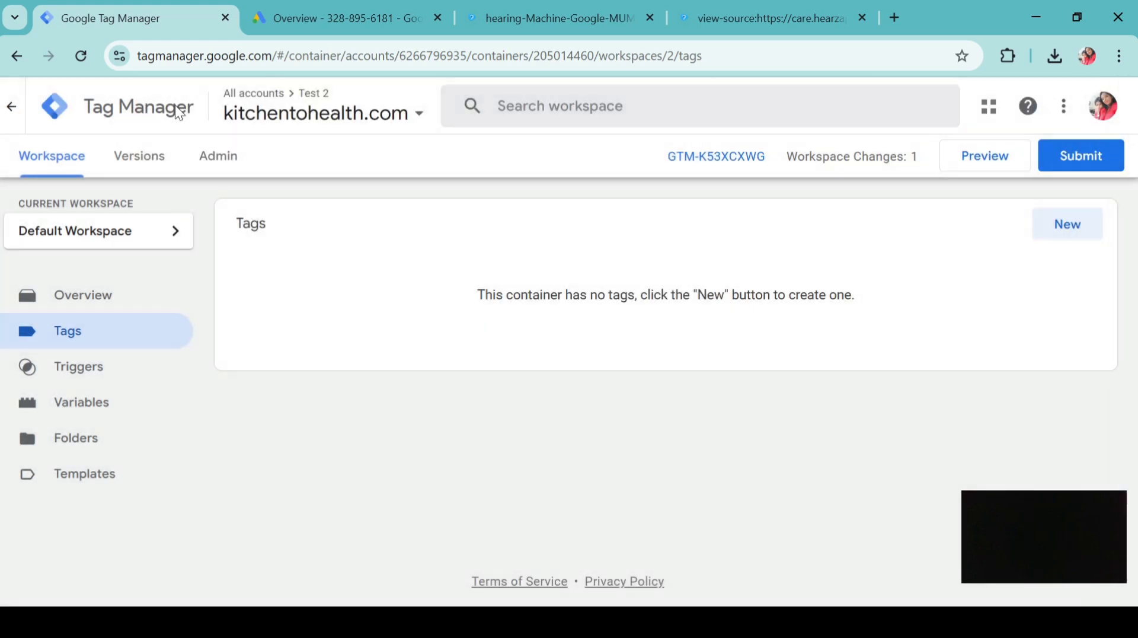
# Step: Start a new Custom HTML tag and assign the All Pages page-view trigger to it
pyautogui.click(1048, 232)
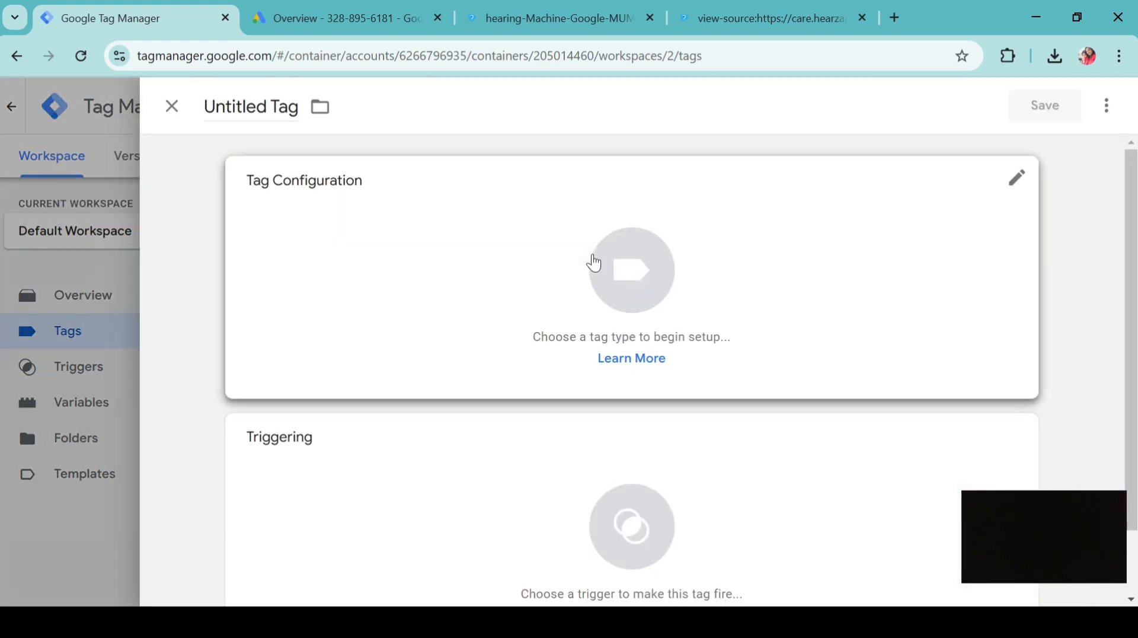
pyautogui.click(446, 311)
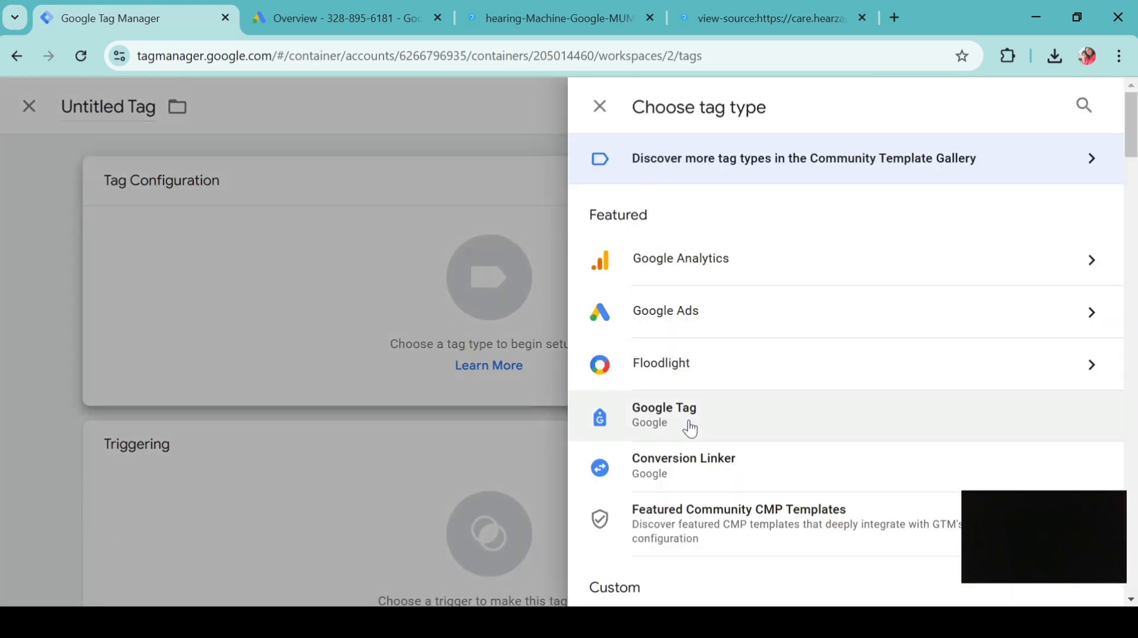
pyautogui.scroll(-1, 694, 367)
pyautogui.scroll(-3, 702, 304)
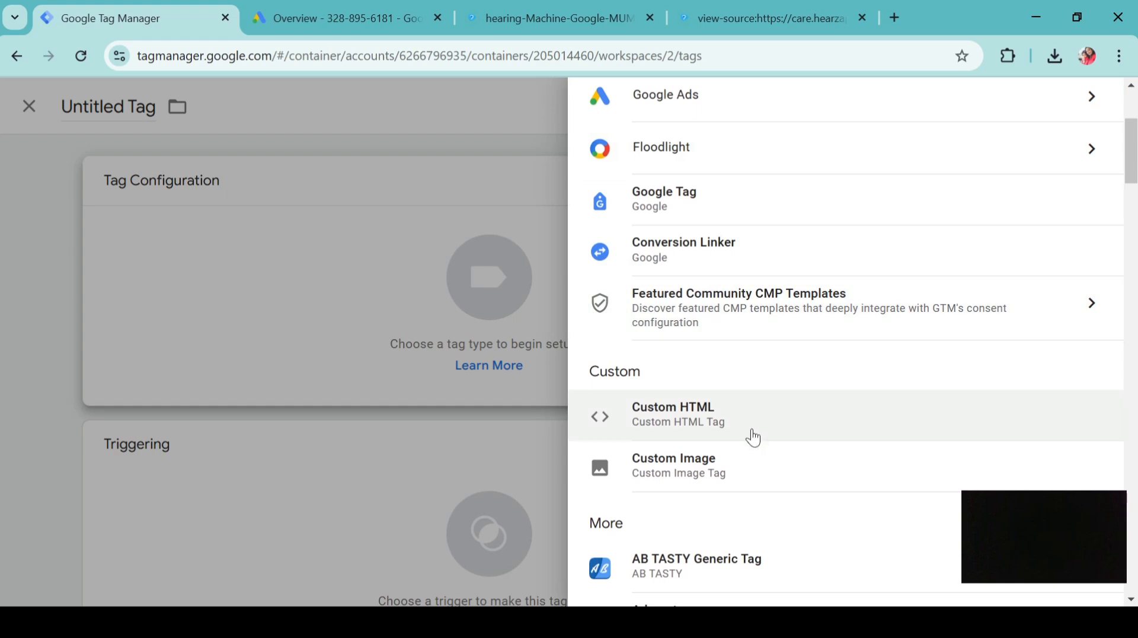
pyautogui.click(753, 435)
pyautogui.scroll(-4, 752, 429)
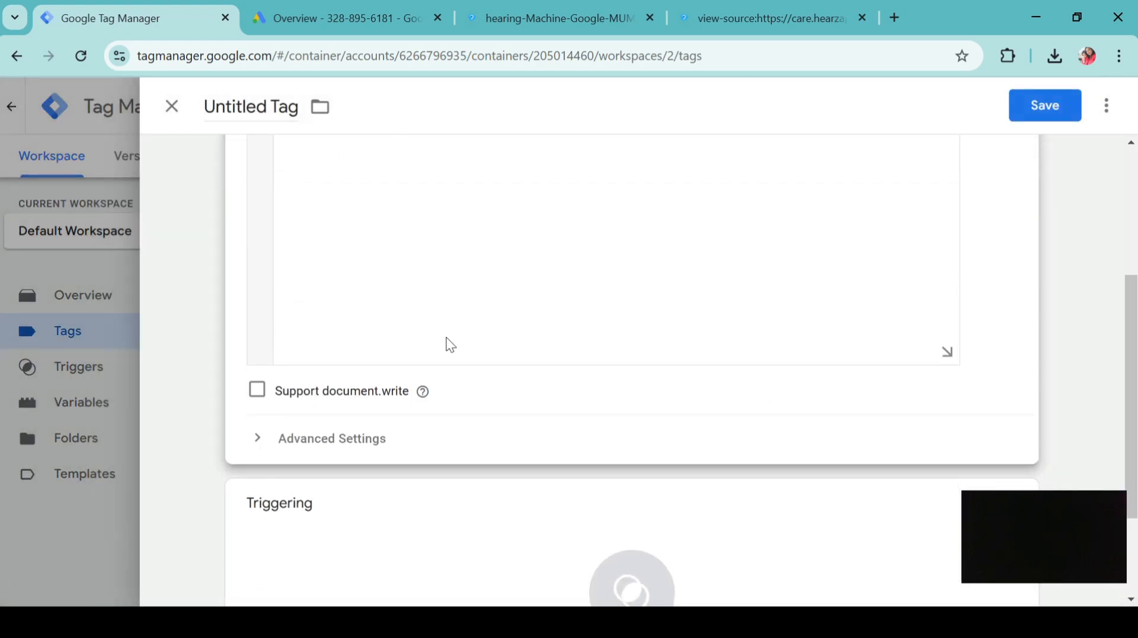
pyautogui.click(414, 532)
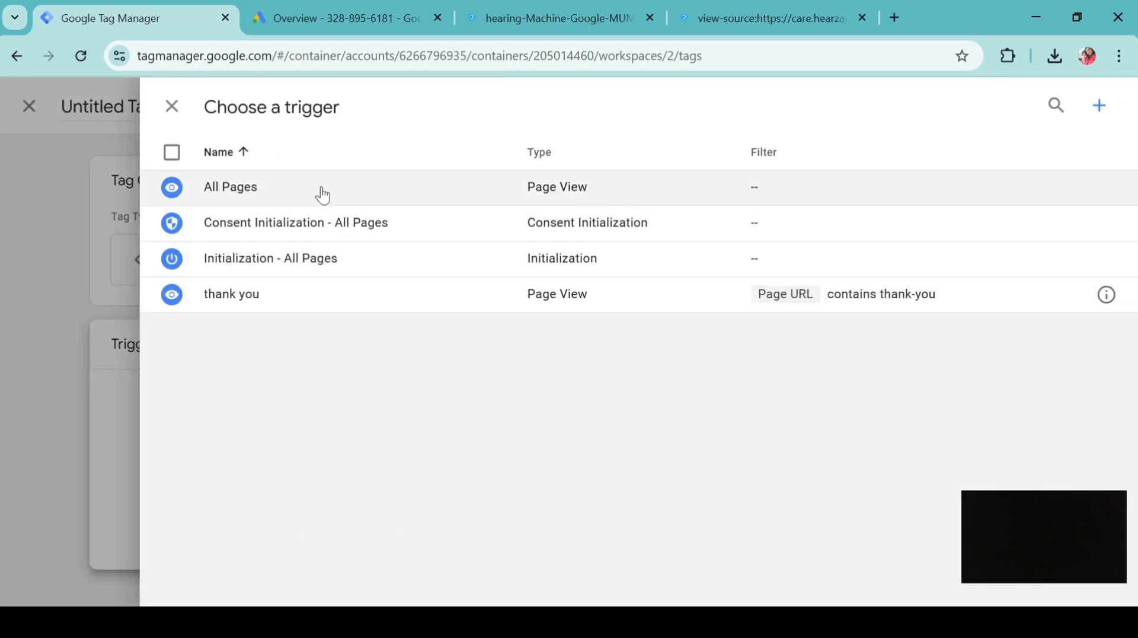
pyautogui.click(322, 191)
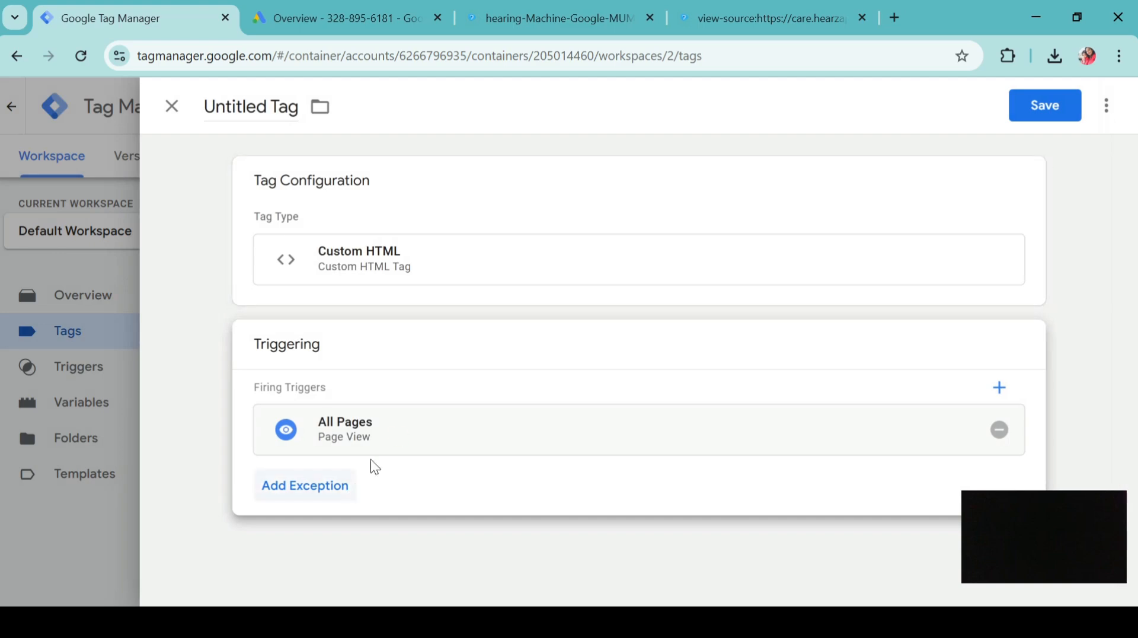
# Step: Remove the All Pages trigger from the Custom HTML tag and discard the unsaved tag
pyautogui.click(1000, 431)
pyautogui.click(610, 419)
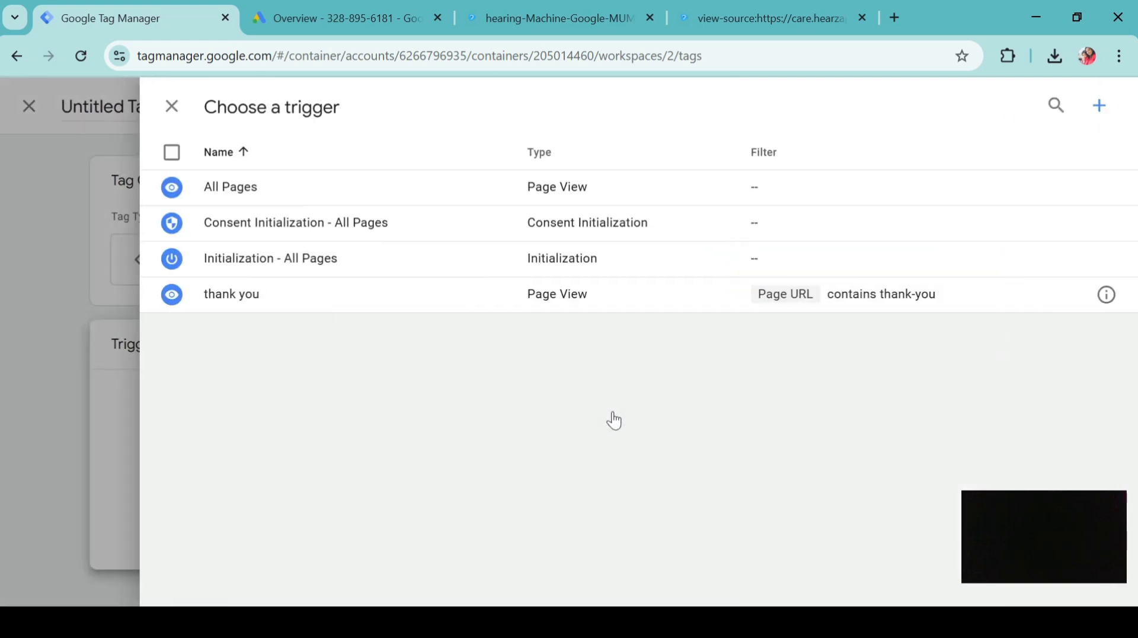
pyautogui.click(172, 107)
pyautogui.click(177, 107)
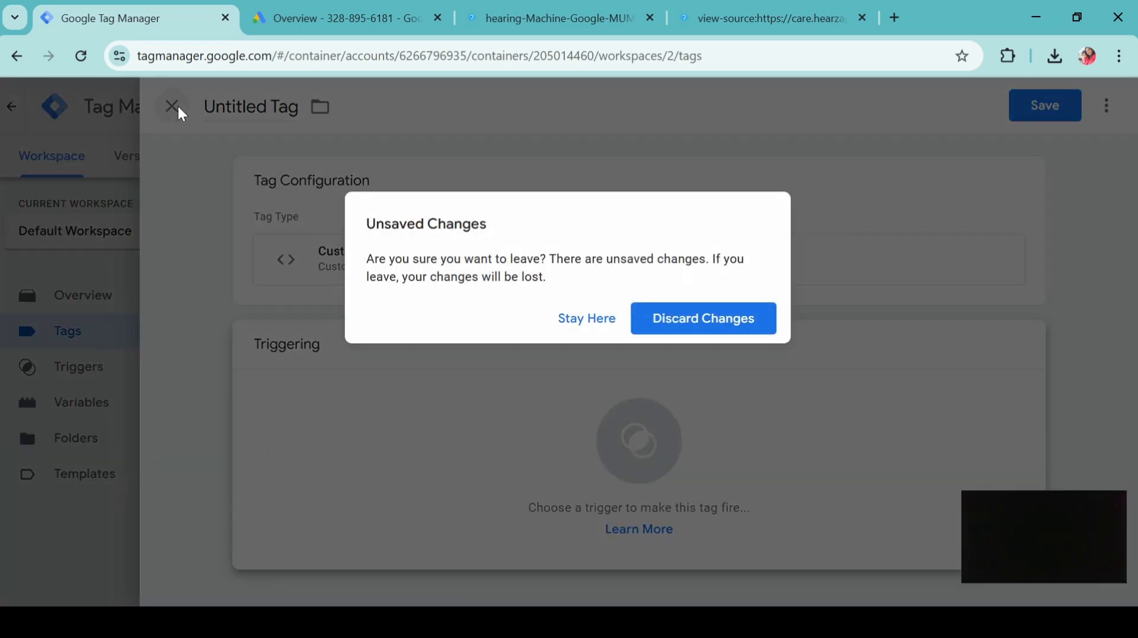
pyautogui.click(709, 316)
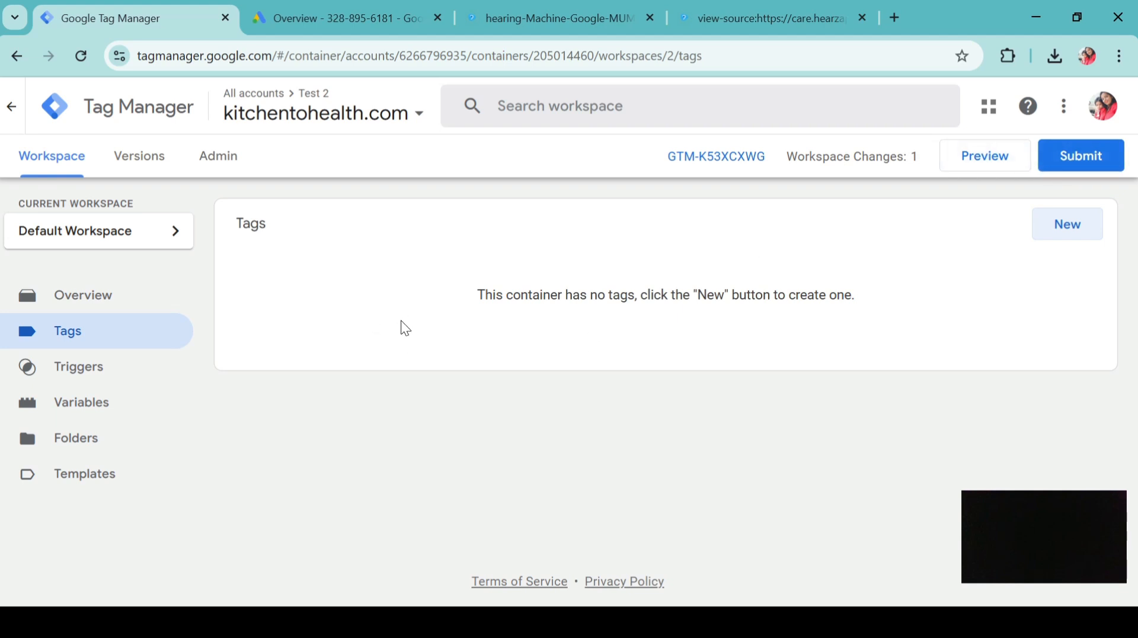
# Step: Create a Page View trigger named "All Page" that fires on all page views, and save it
pyautogui.click(107, 373)
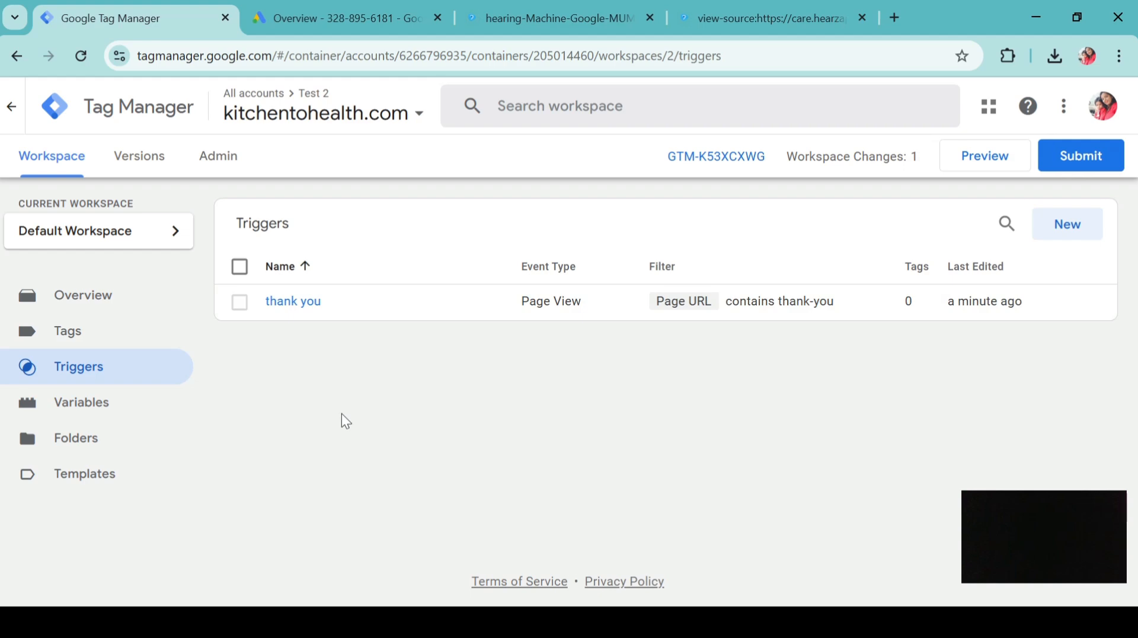
pyautogui.click(1067, 224)
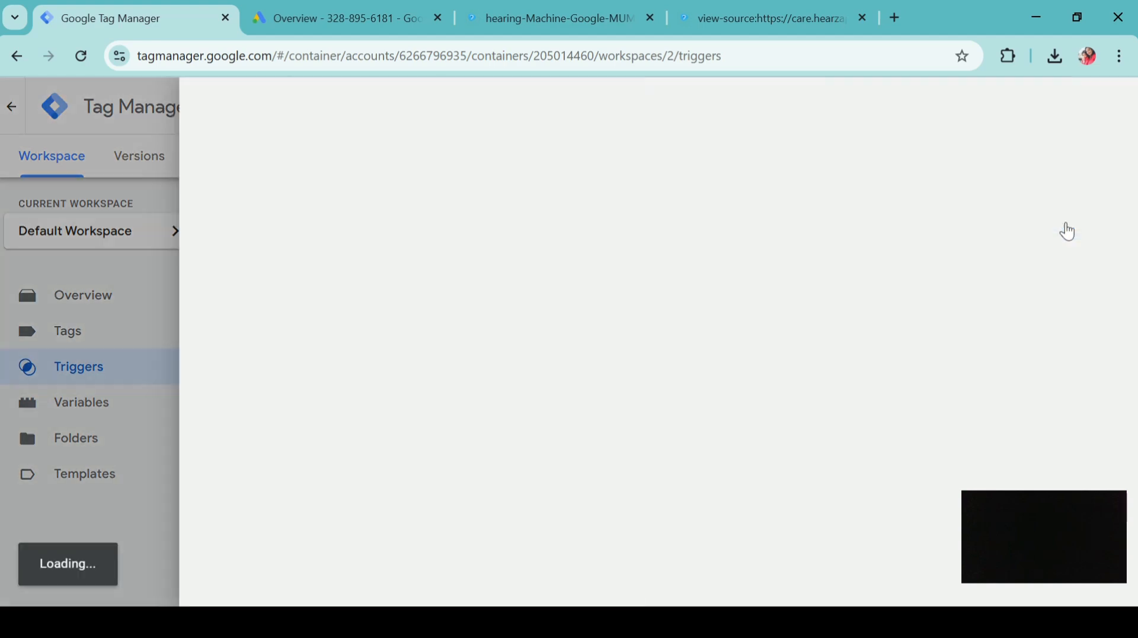
pyautogui.click(330, 191)
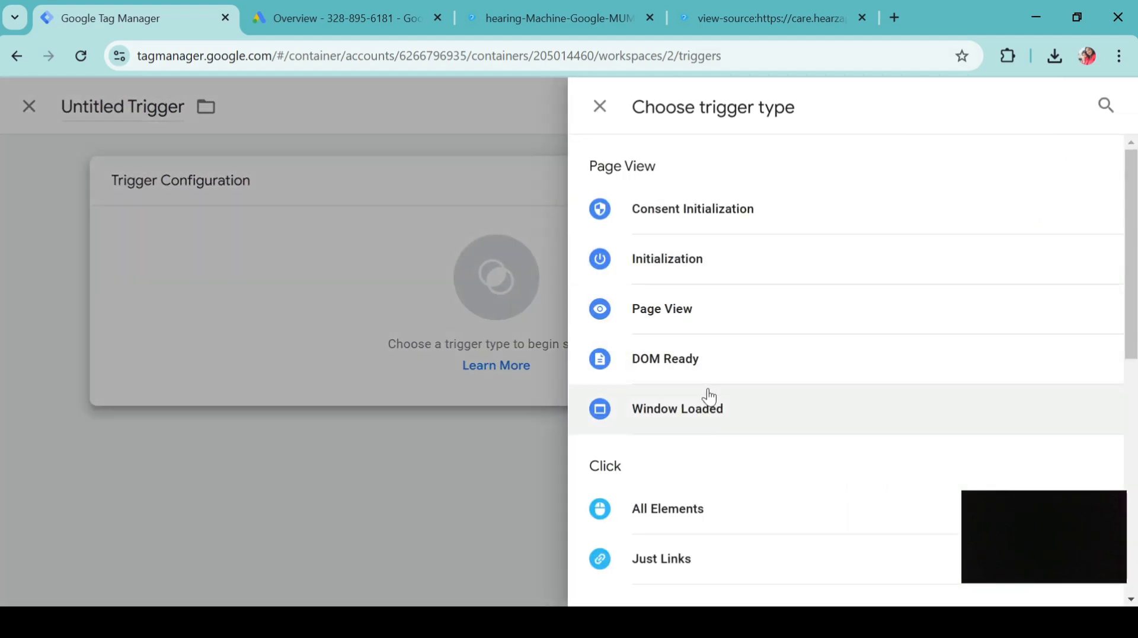
pyautogui.click(706, 321)
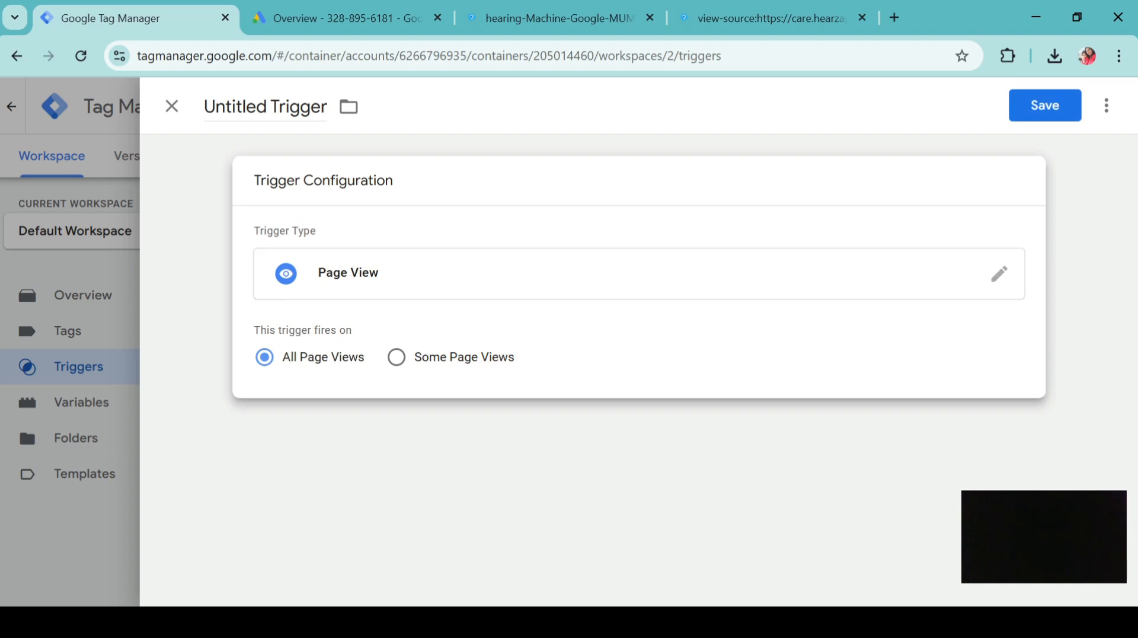
pyautogui.click(256, 106)
pyautogui.hotkey('ctrl', 'a')
pyautogui.write('A')
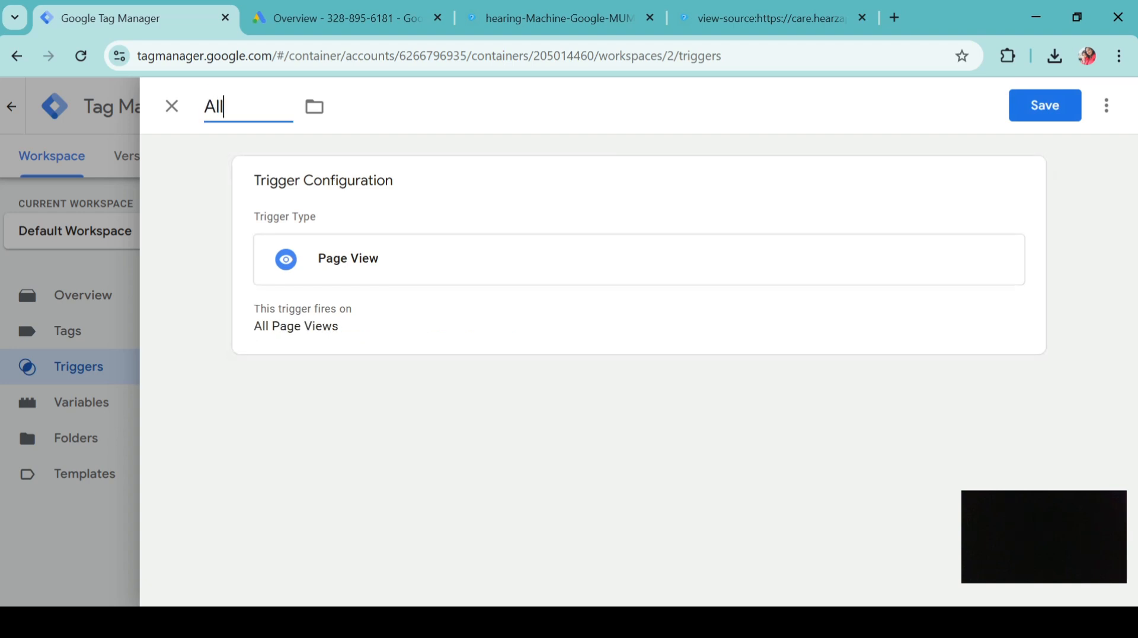
pyautogui.write('ll Page')
pyautogui.click(1070, 106)
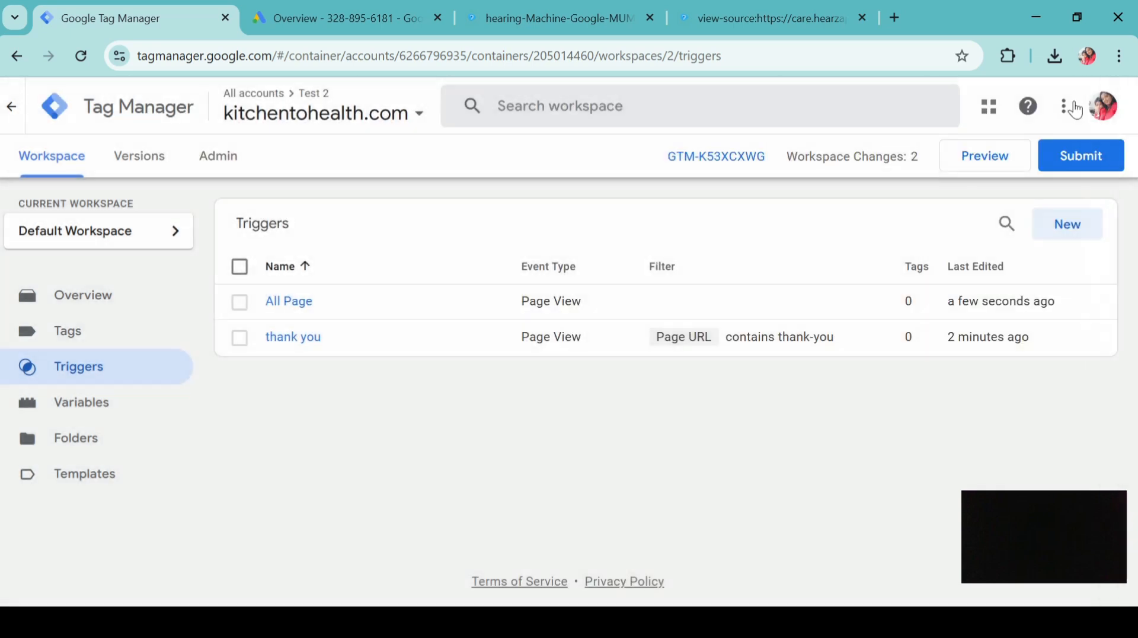
# Step: Enable the Click Classes, Click ID and Click URL built-in variables for the container
pyautogui.click(121, 405)
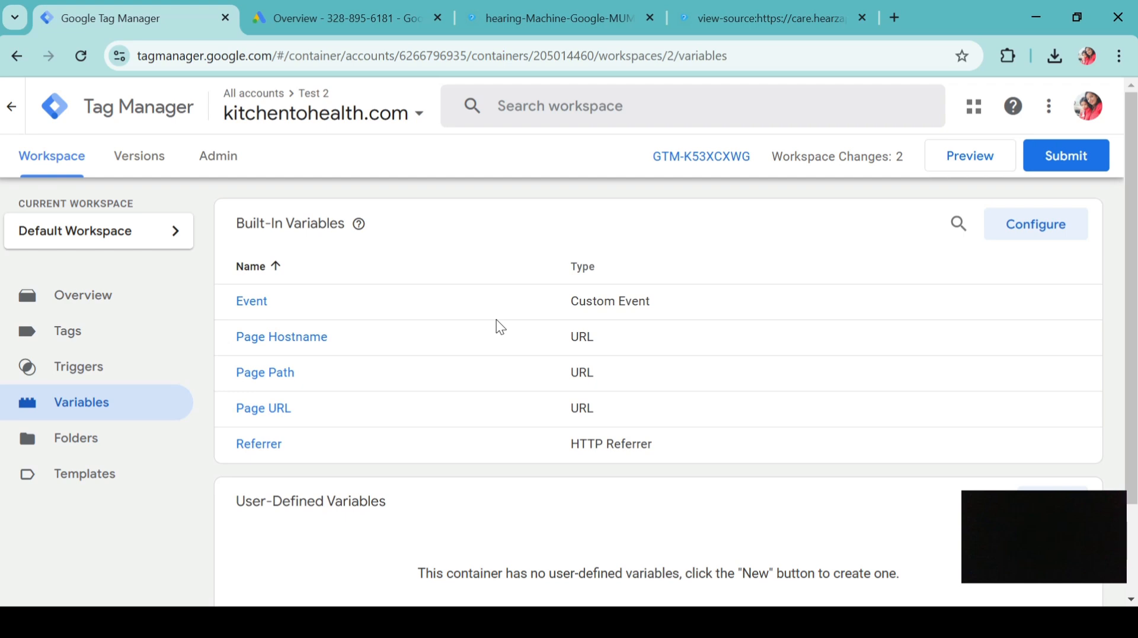
pyautogui.click(1014, 227)
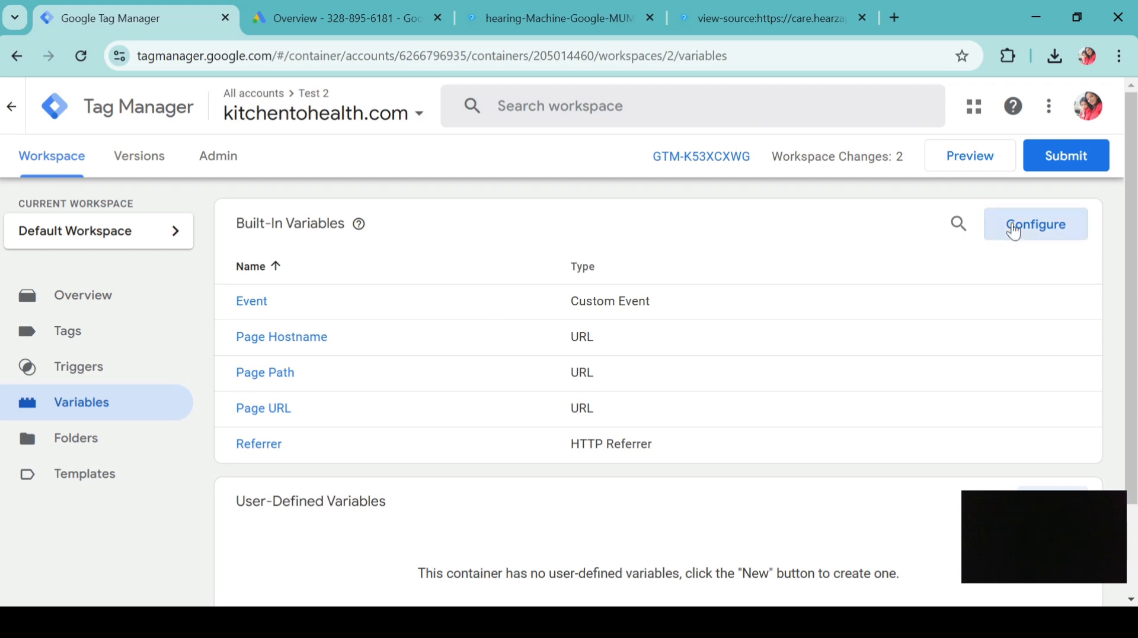
pyautogui.scroll(-10, 746, 400)
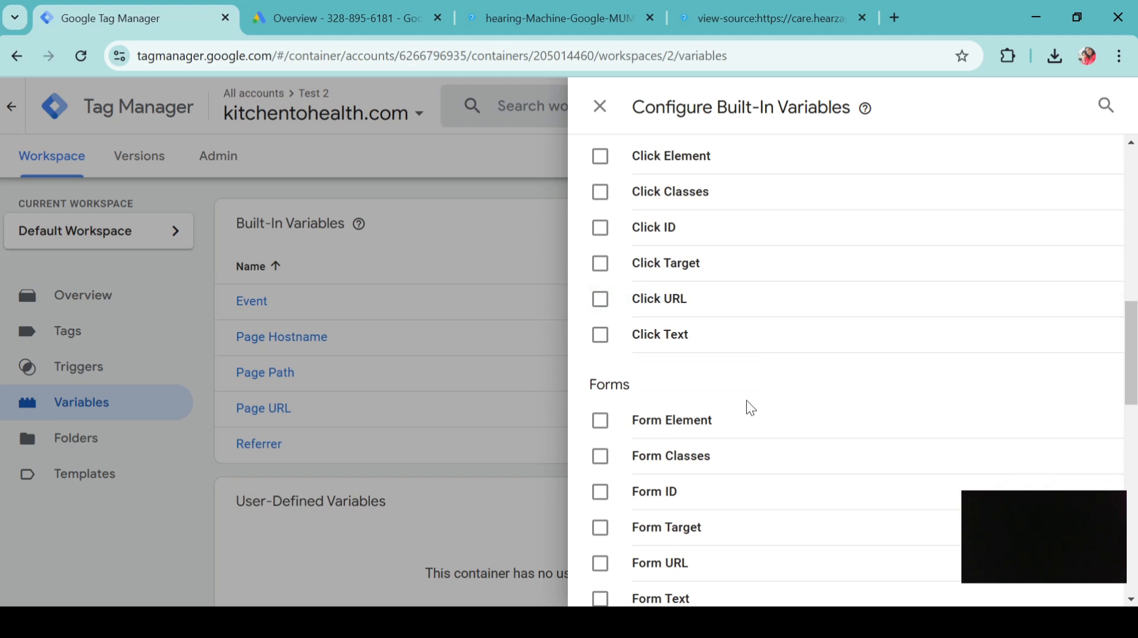
pyautogui.scroll(-1, 746, 400)
pyautogui.click(615, 196)
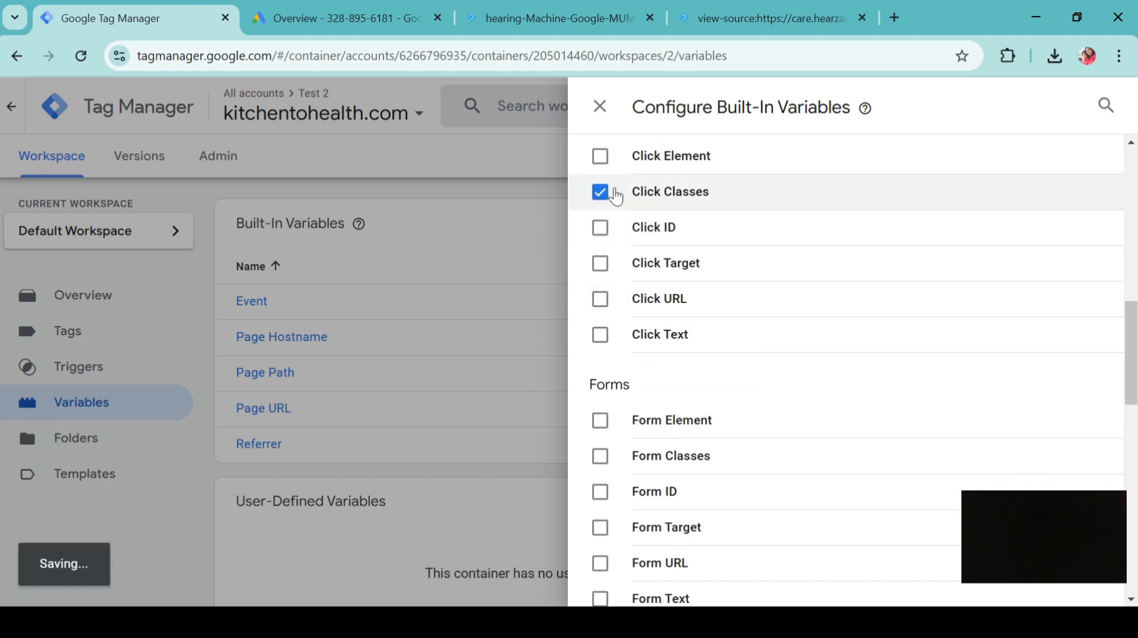
pyautogui.click(603, 231)
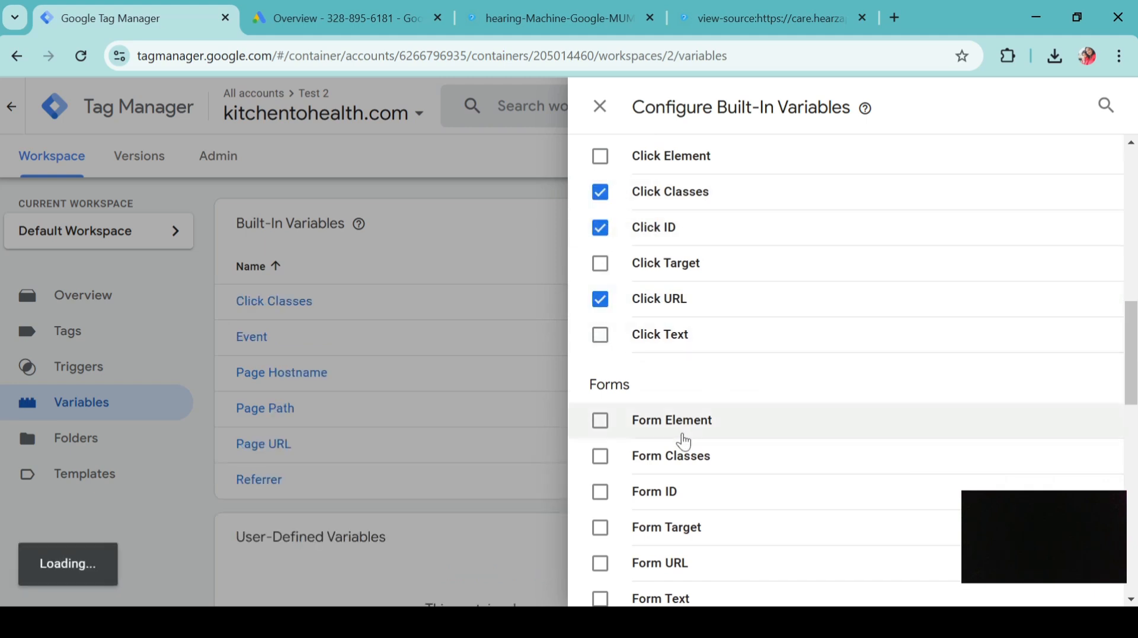
pyautogui.click(601, 115)
# Step: Enable the Error Message, Click Element and Click Target built-in variables as well
pyautogui.scroll(-4, 396, 478)
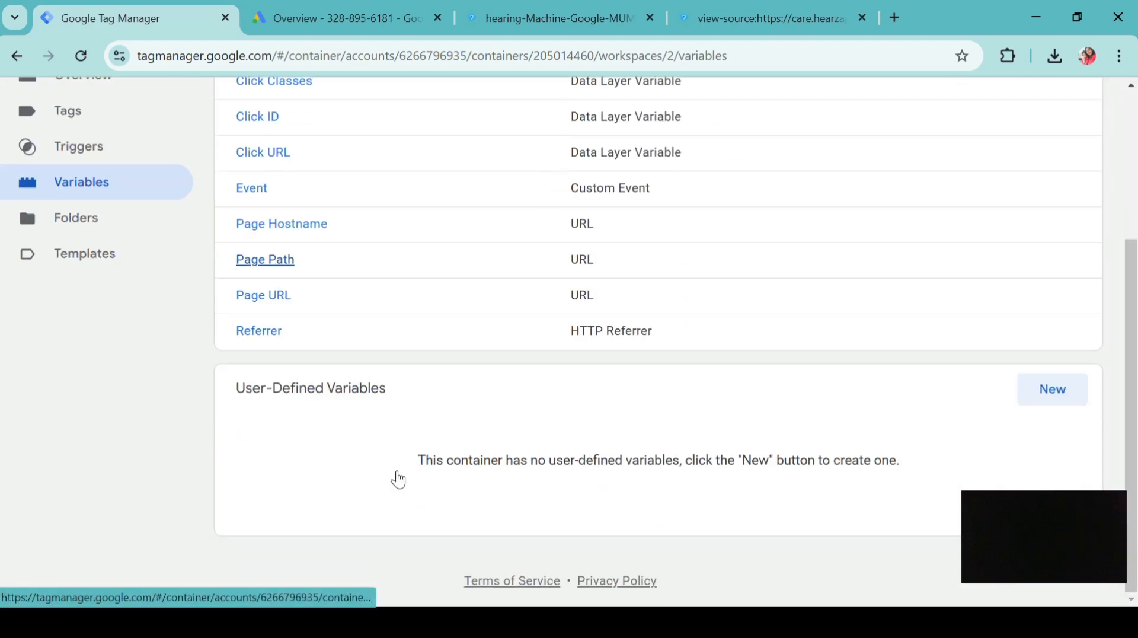
pyautogui.scroll(2, 399, 478)
pyautogui.scroll(-2, 378, 331)
pyautogui.scroll(4, 376, 331)
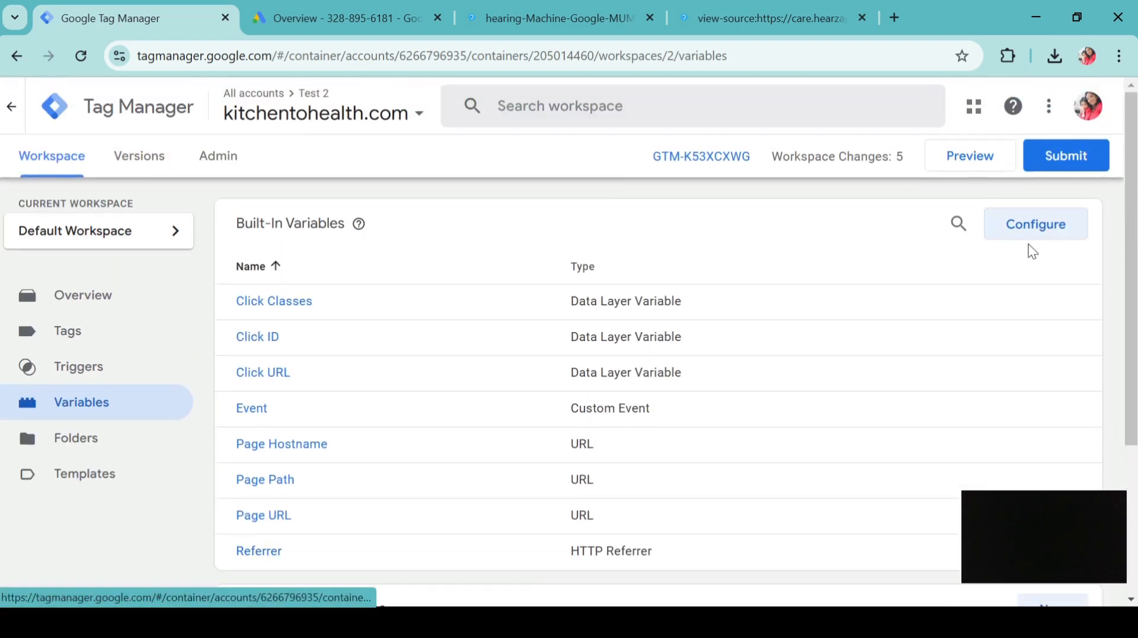
pyautogui.click(1016, 228)
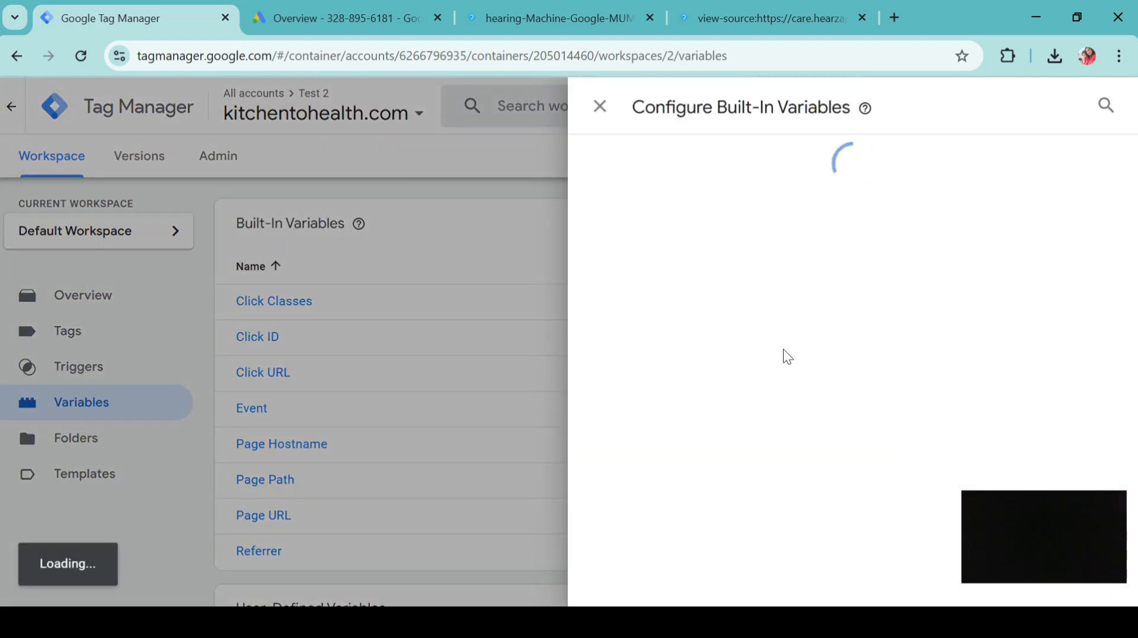
pyautogui.scroll(-2, 783, 357)
pyautogui.scroll(-2, 783, 356)
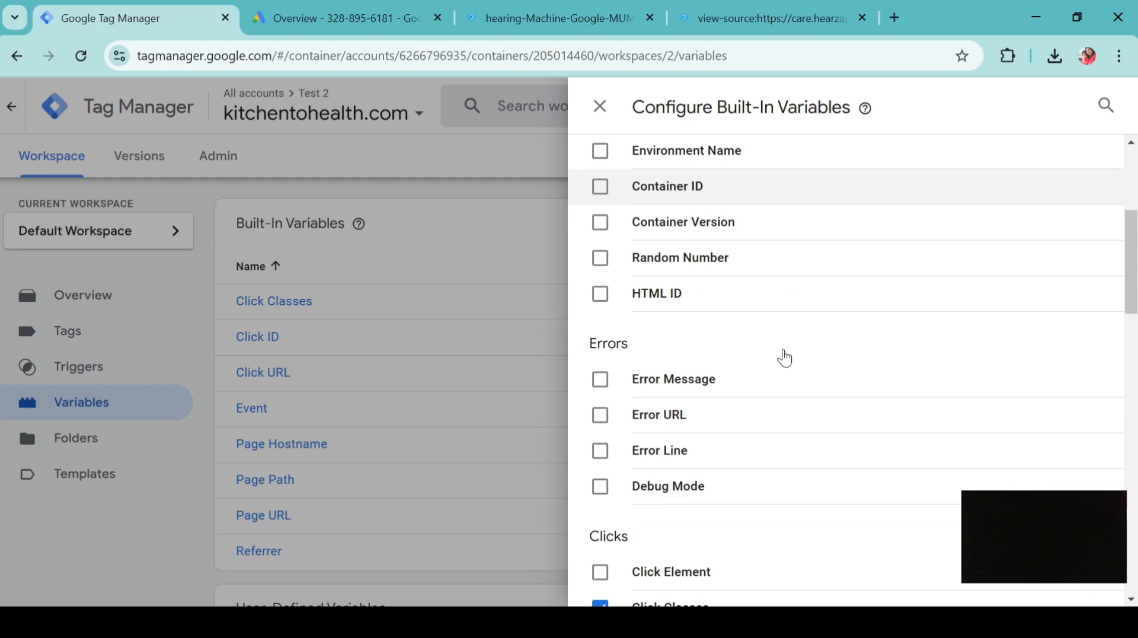
pyautogui.click(648, 383)
pyautogui.scroll(-2, 606, 442)
pyautogui.click(600, 430)
pyautogui.scroll(-2, 601, 421)
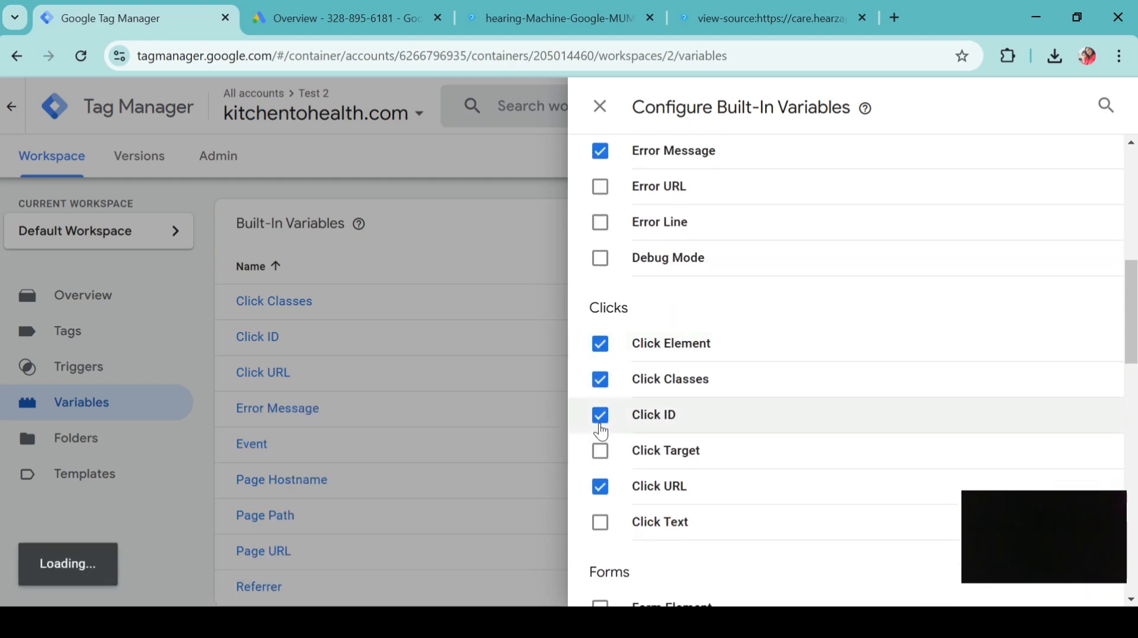
pyautogui.click(601, 452)
pyautogui.scroll(5, 601, 415)
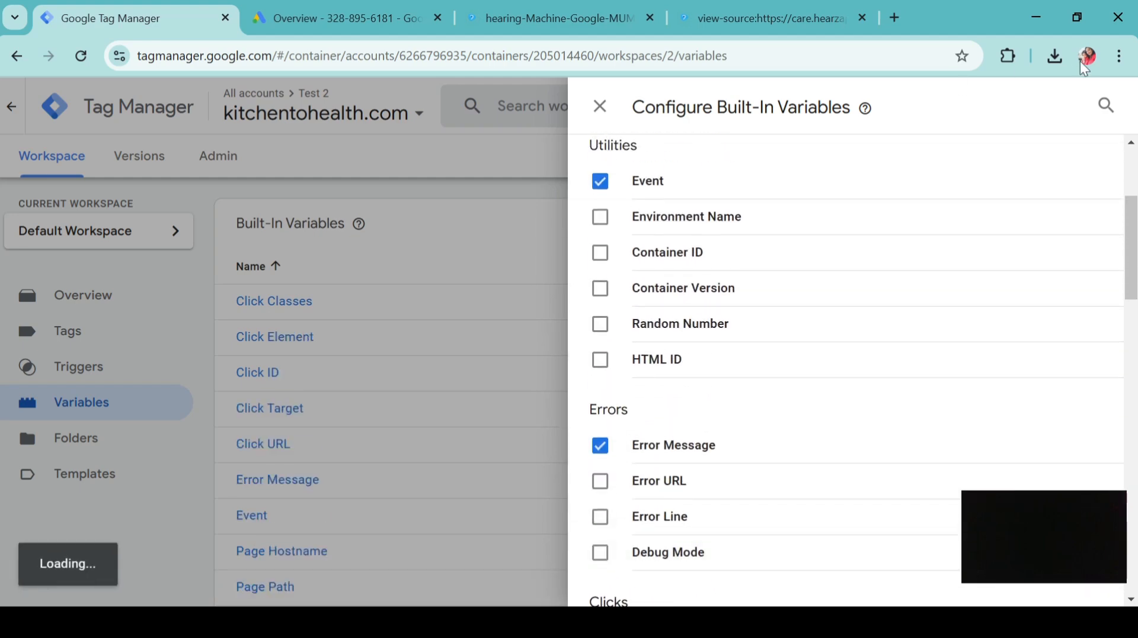
pyautogui.click(600, 107)
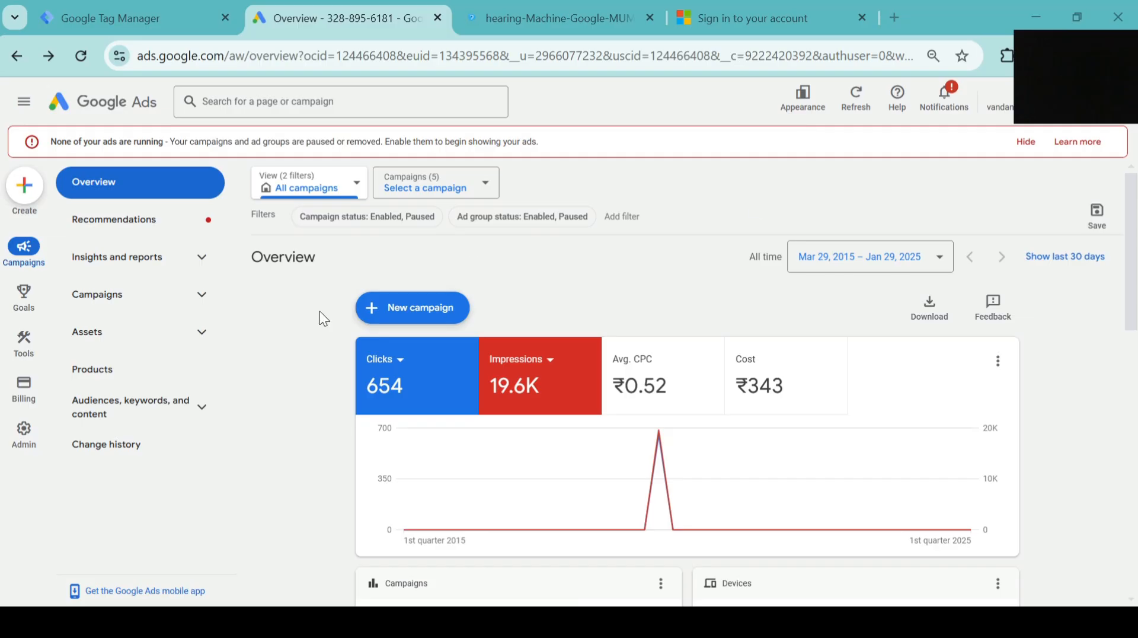
# Step: Start a new conversion action from the conversions summary and choose Website as the kind of conversion to track
pyautogui.moveTo(24, 307)
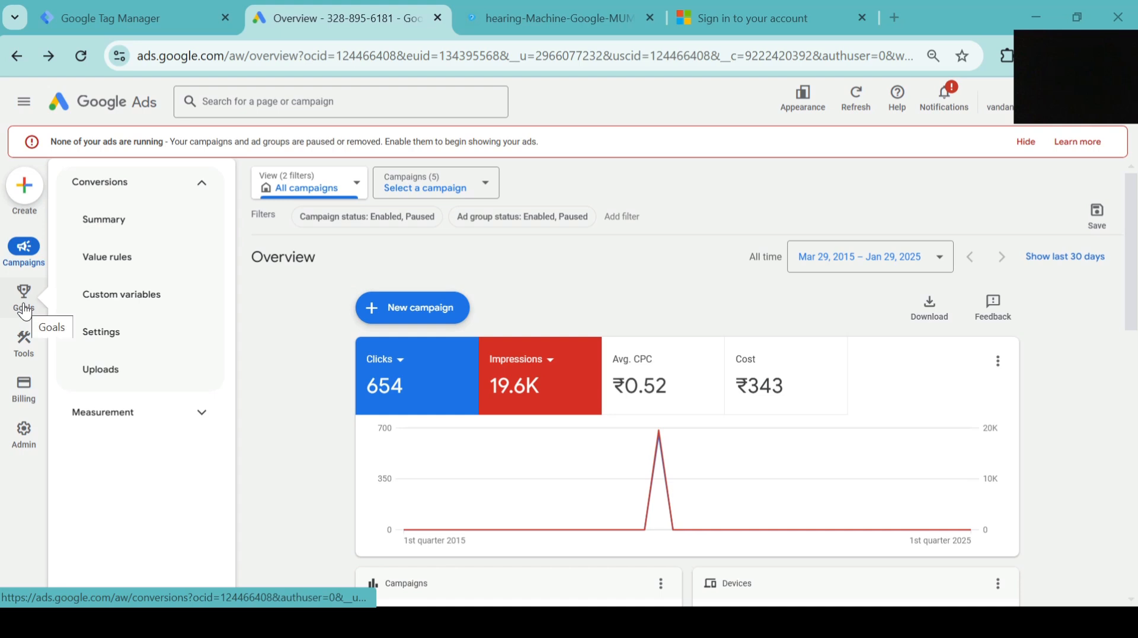
pyautogui.click(129, 221)
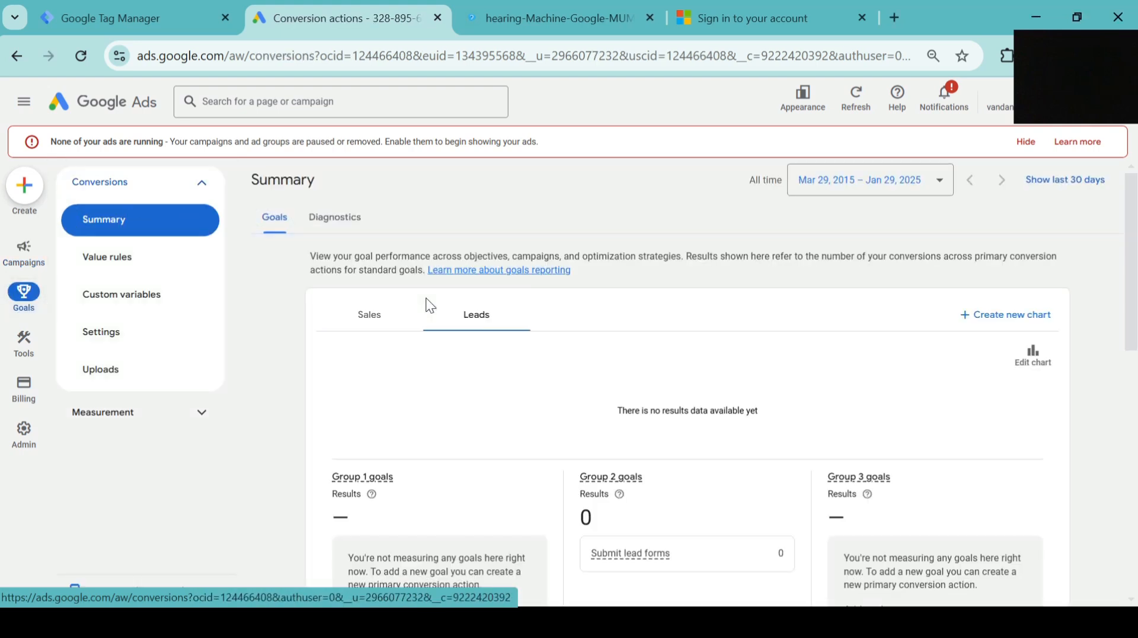
pyautogui.scroll(-2, 601, 417)
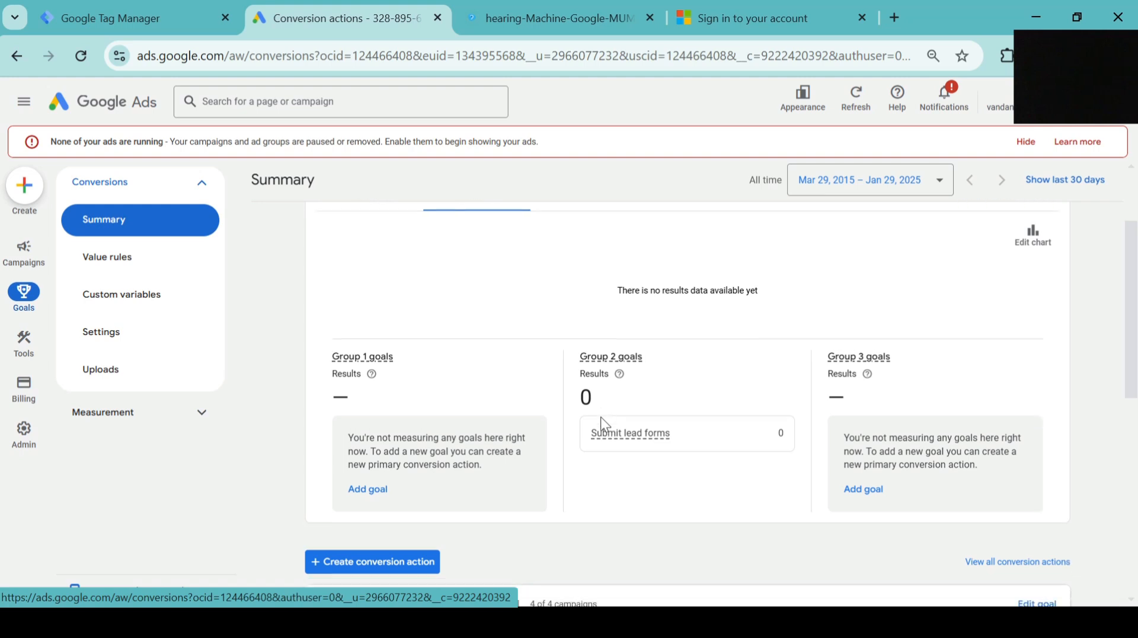
pyautogui.click(393, 570)
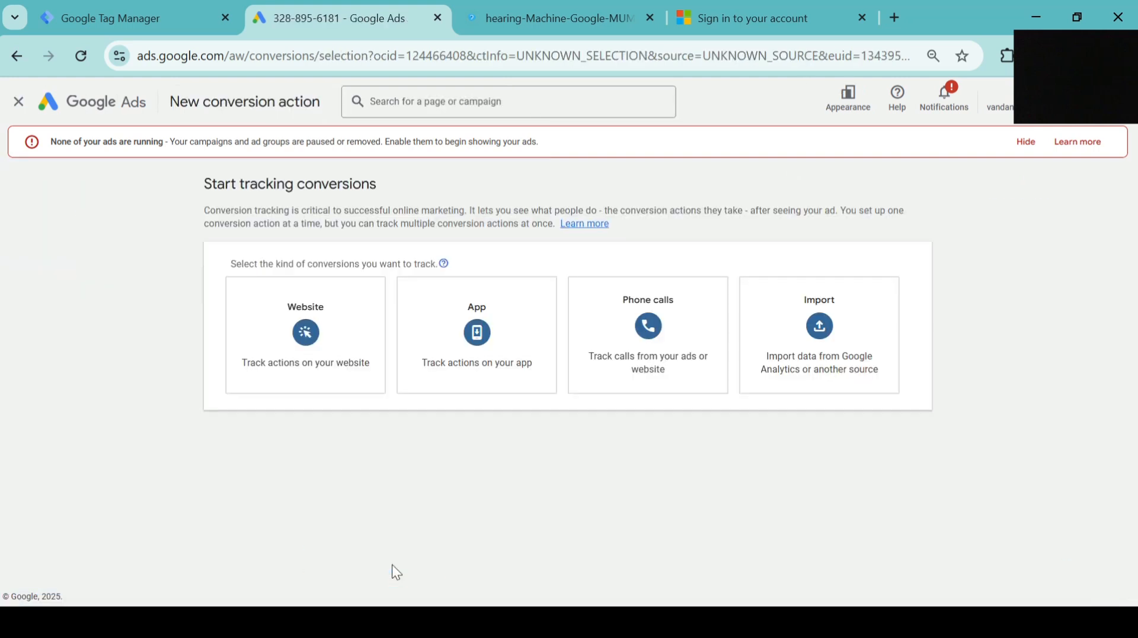
pyautogui.click(341, 359)
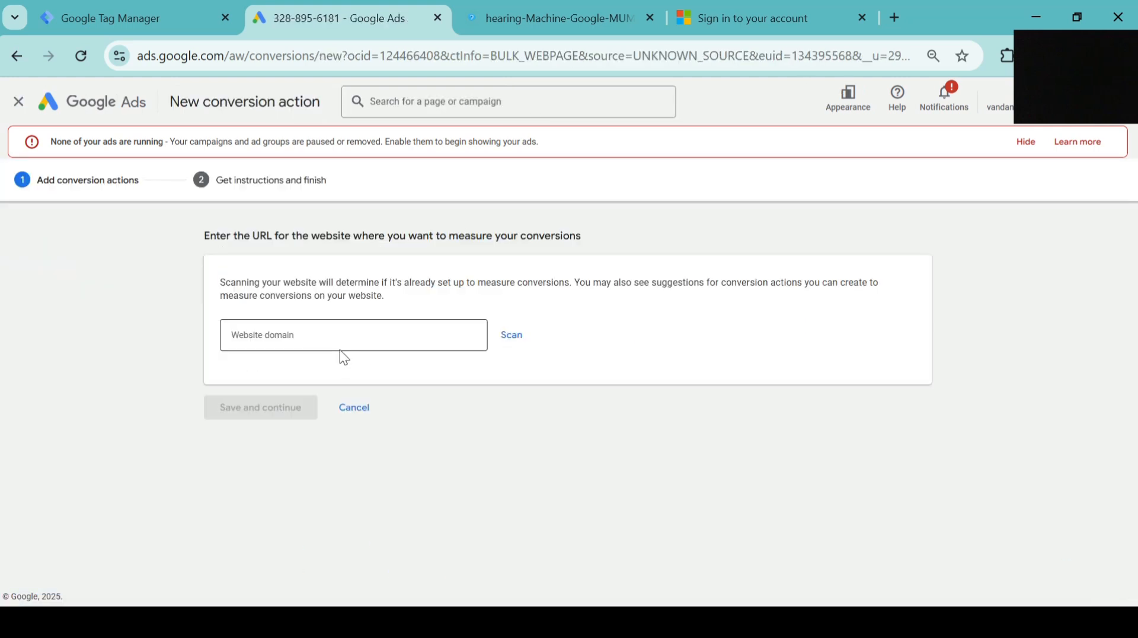
pyautogui.click(18, 55)
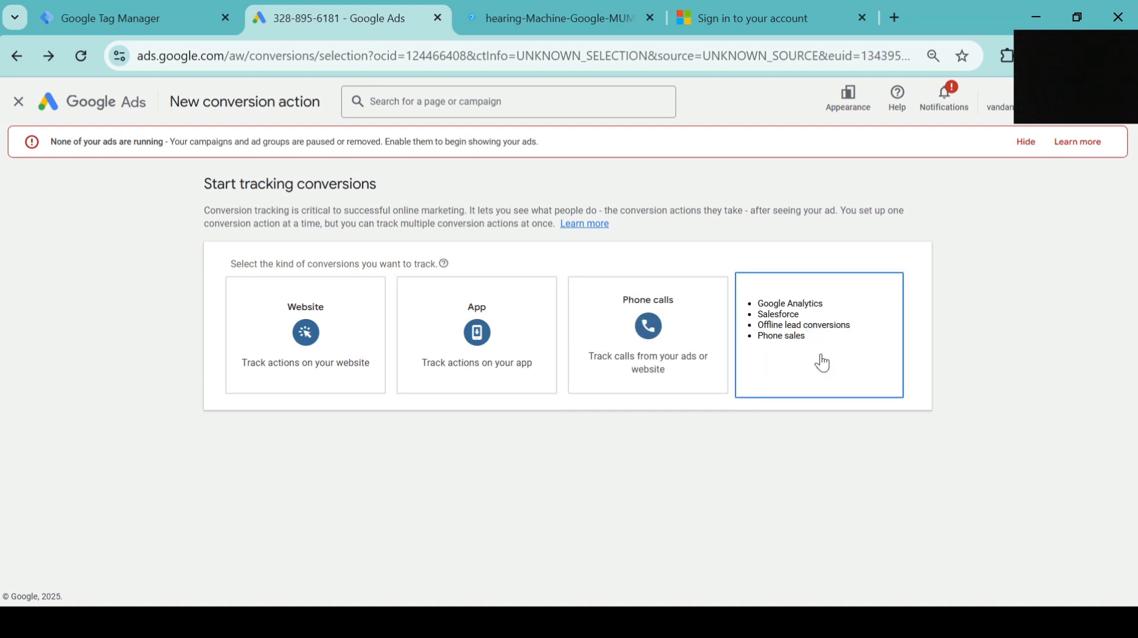
pyautogui.click(341, 346)
pyautogui.click(341, 347)
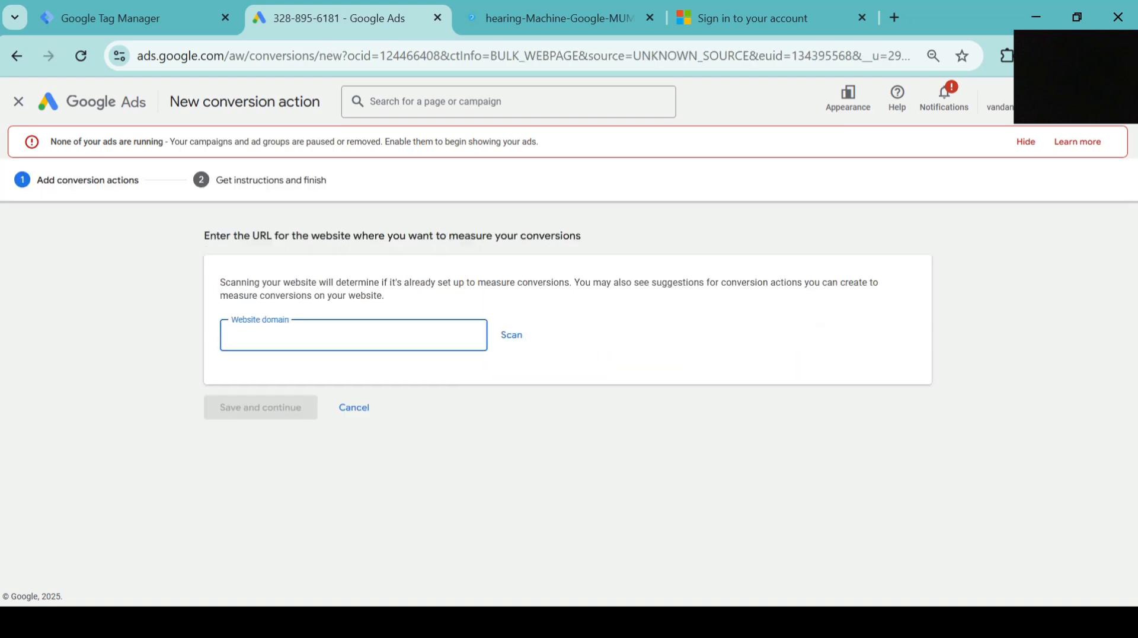
pyautogui.write('https://care.hearzap.com/')
pyautogui.click(507, 341)
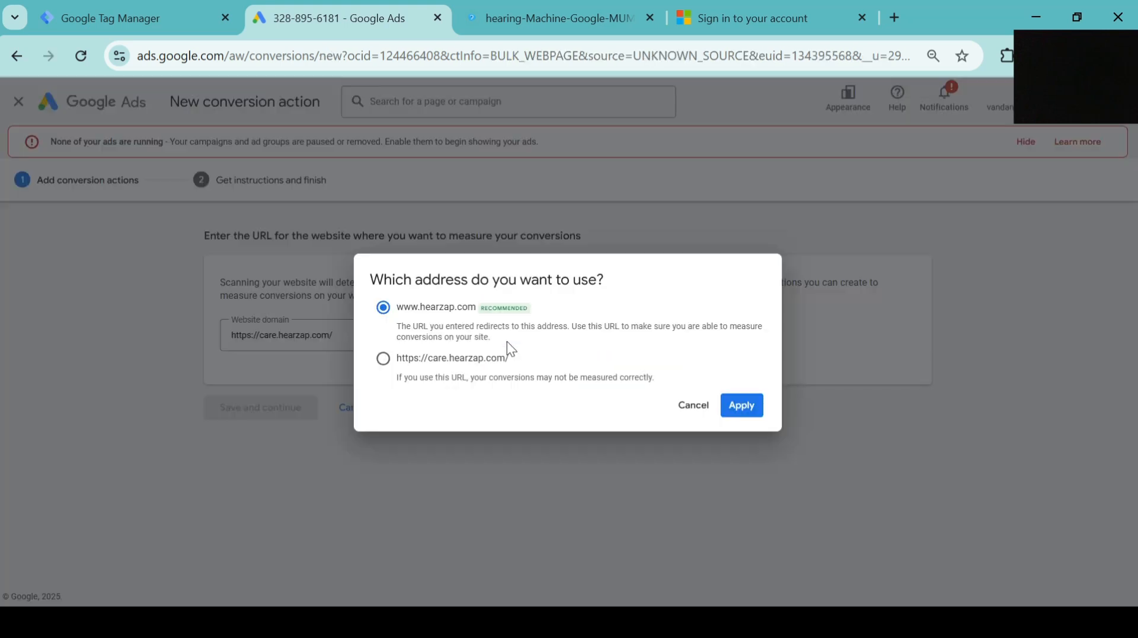
pyautogui.click(741, 407)
# Step: Add a manual conversion action with the goal category Submit lead form and the conversion name "submit"
pyautogui.scroll(-2, 475, 445)
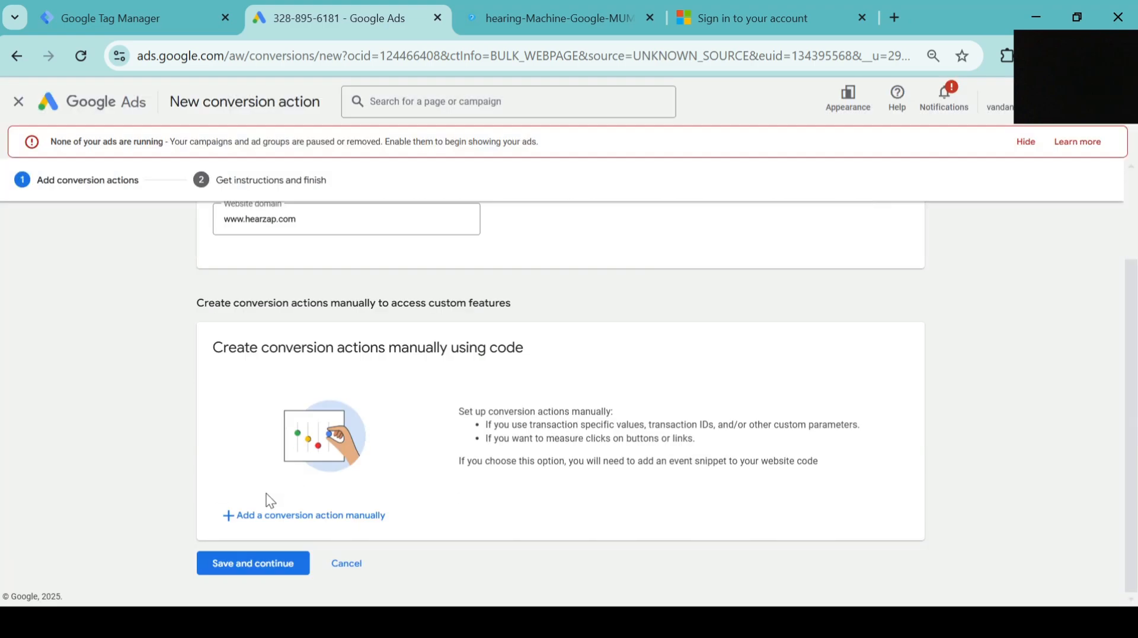
pyautogui.click(318, 518)
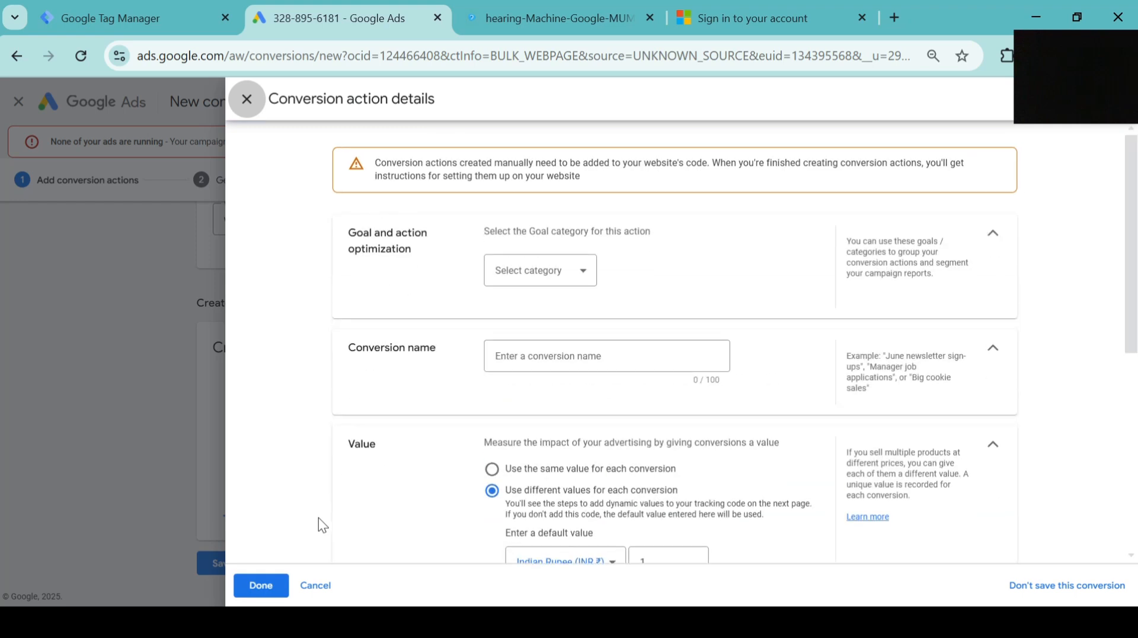
pyautogui.scroll(-1, 319, 518)
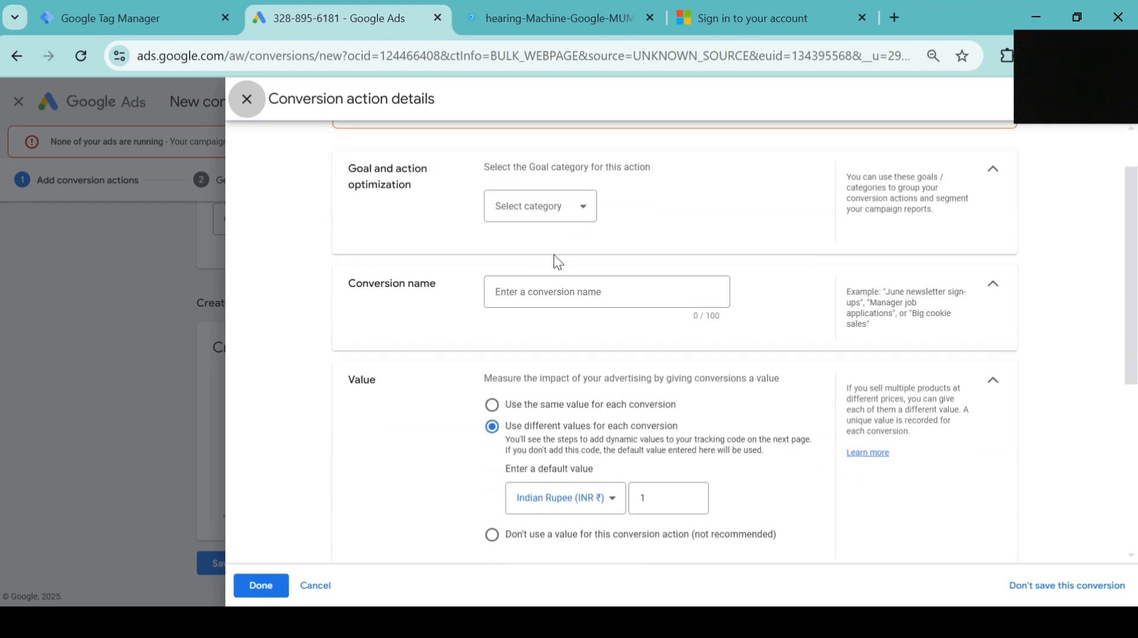
pyautogui.click(567, 213)
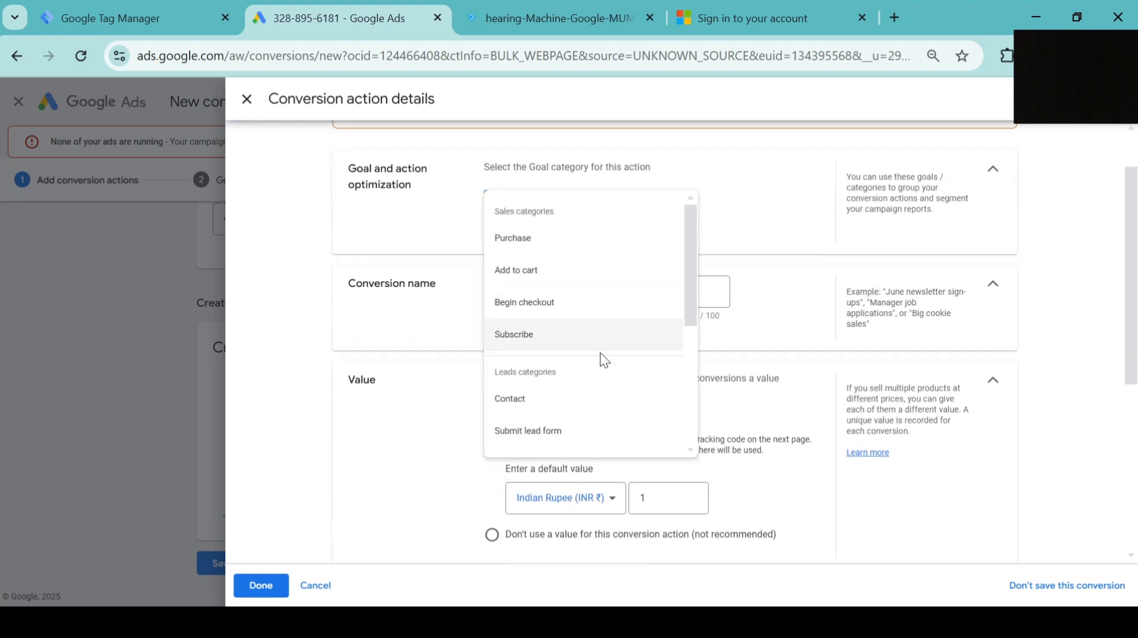
pyautogui.scroll(-1, 603, 359)
pyautogui.click(573, 373)
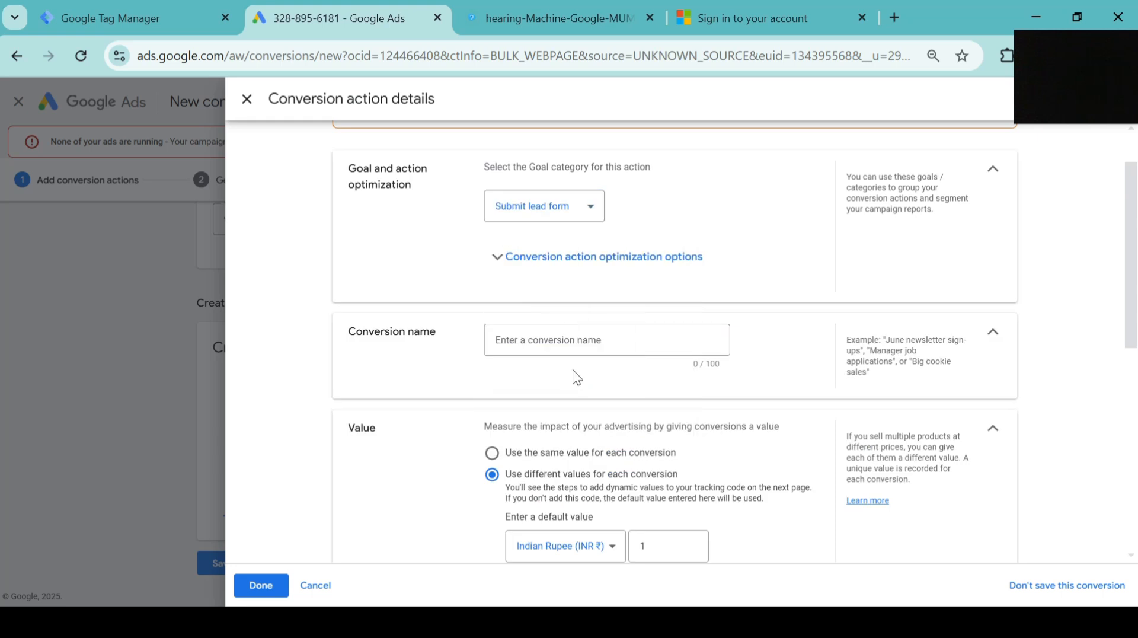
pyautogui.click(574, 348)
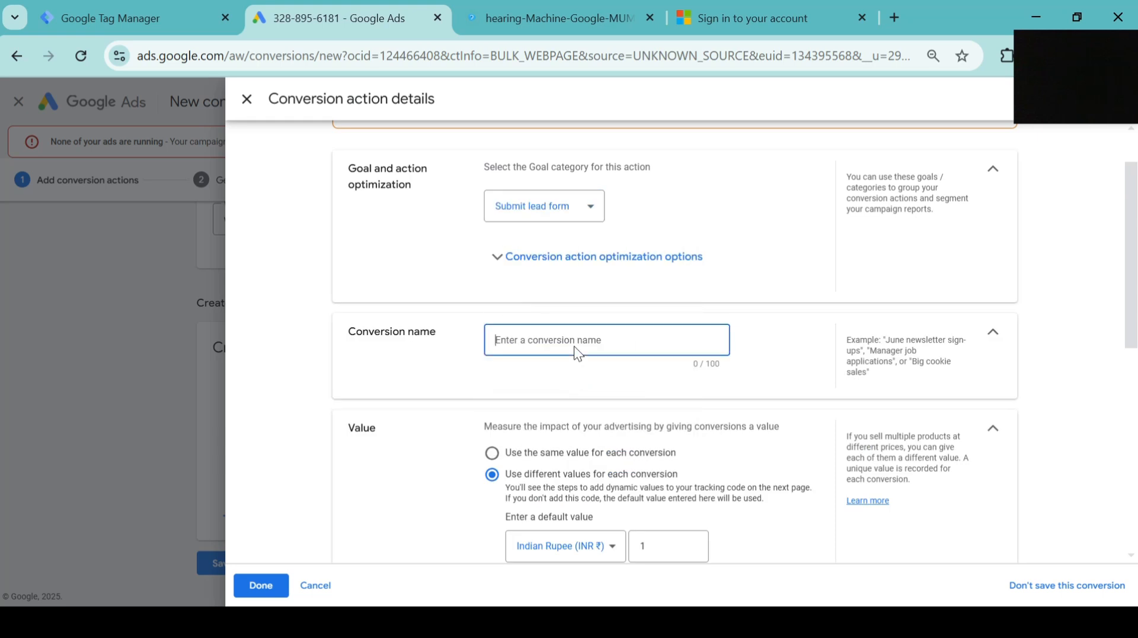
pyautogui.write('submit')
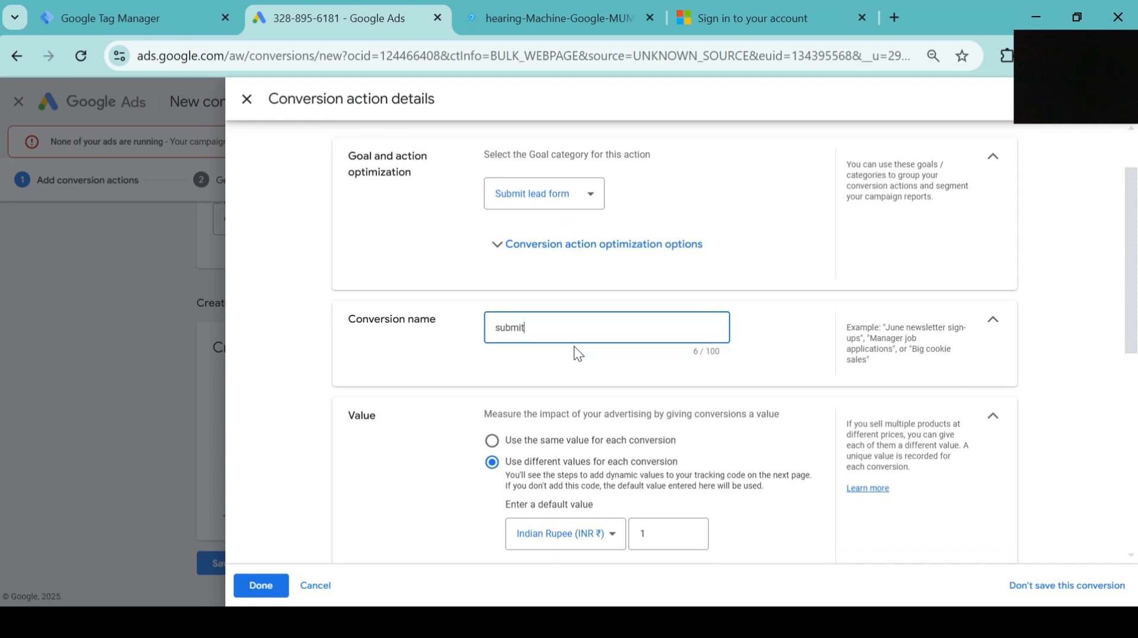
# Step: Set the conversion action to use no value and count One conversion per click, and finish its details
pyautogui.scroll(-2, 574, 347)
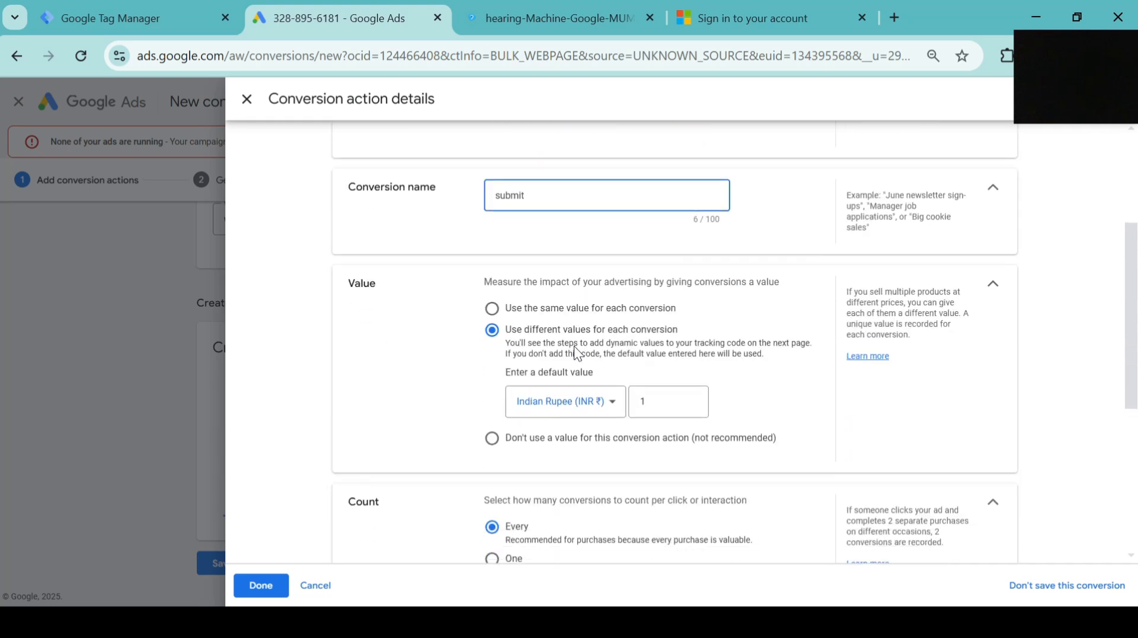
pyautogui.click(492, 438)
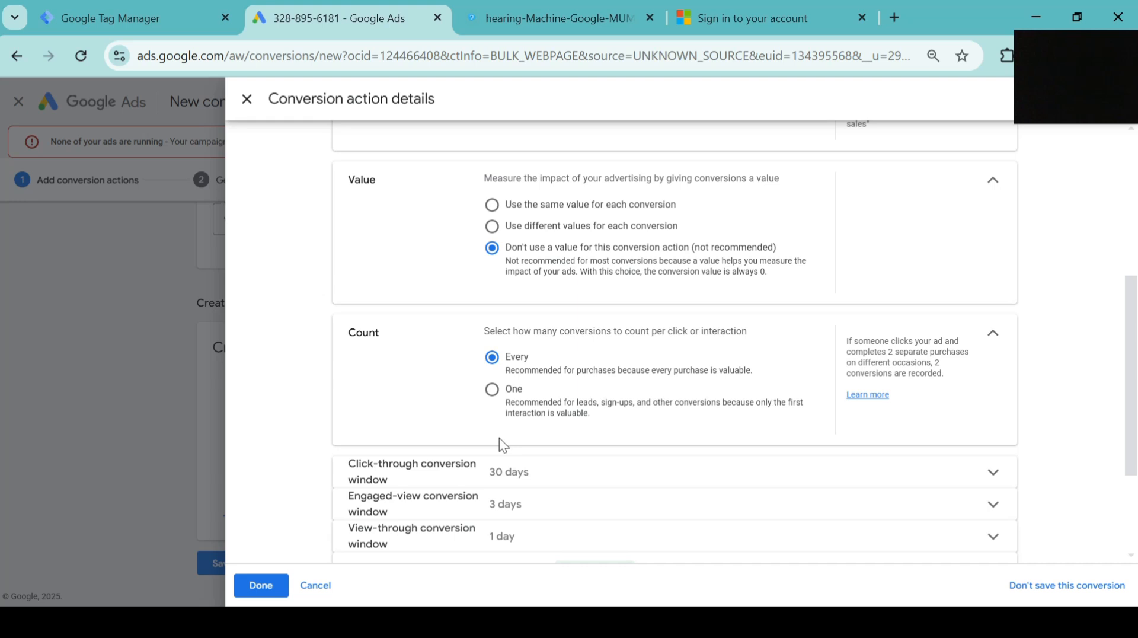
pyautogui.click(492, 390)
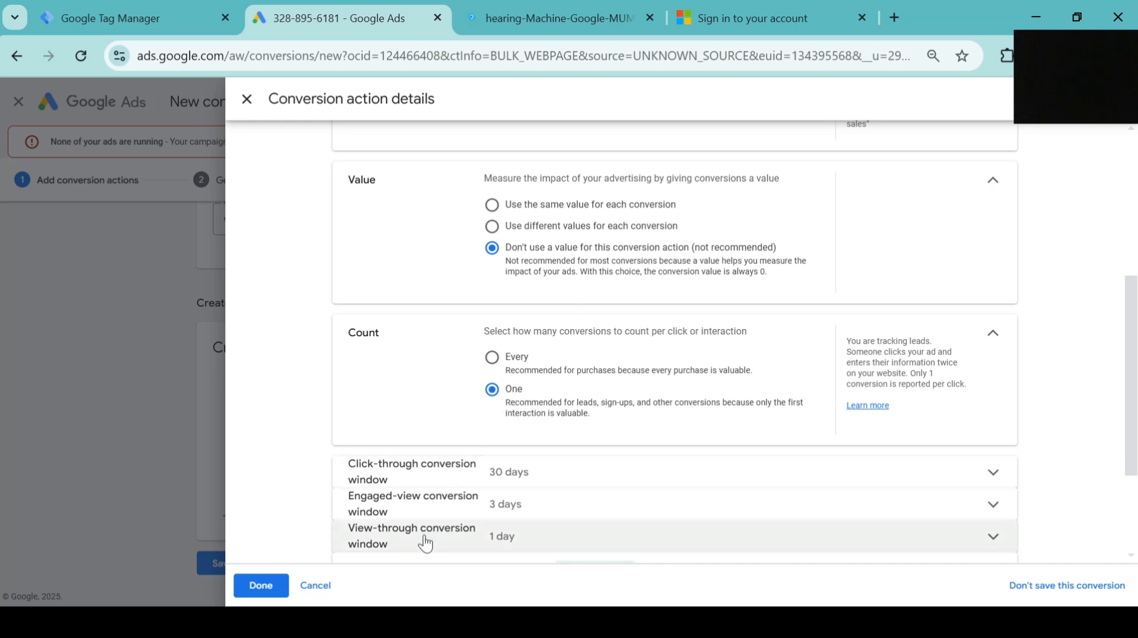
pyautogui.scroll(-2, 424, 541)
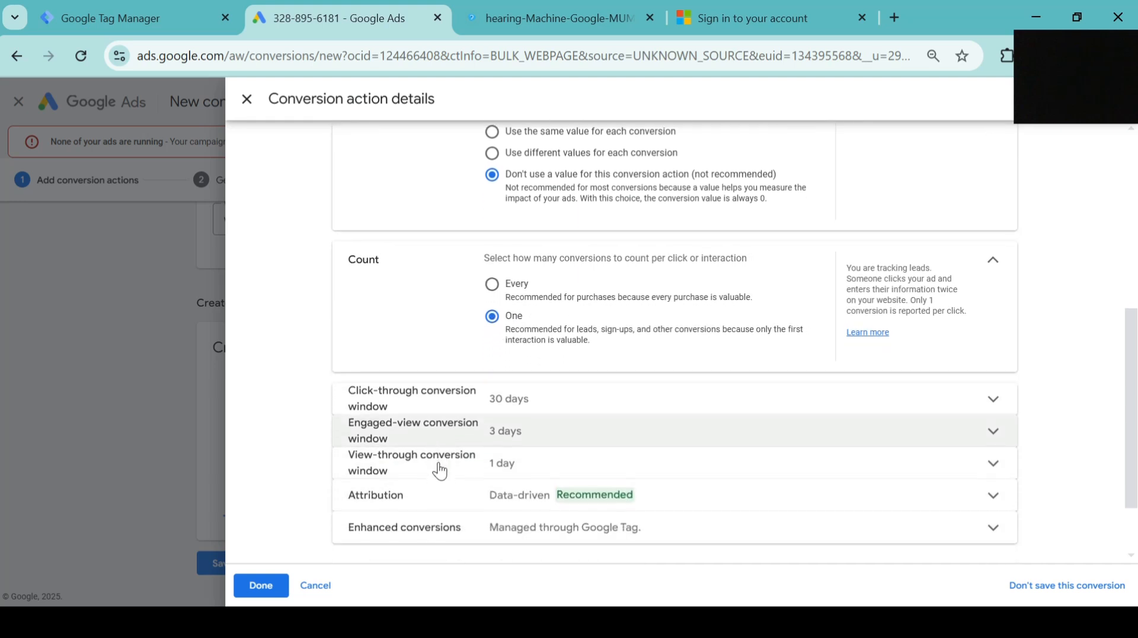
pyautogui.scroll(-3, 439, 472)
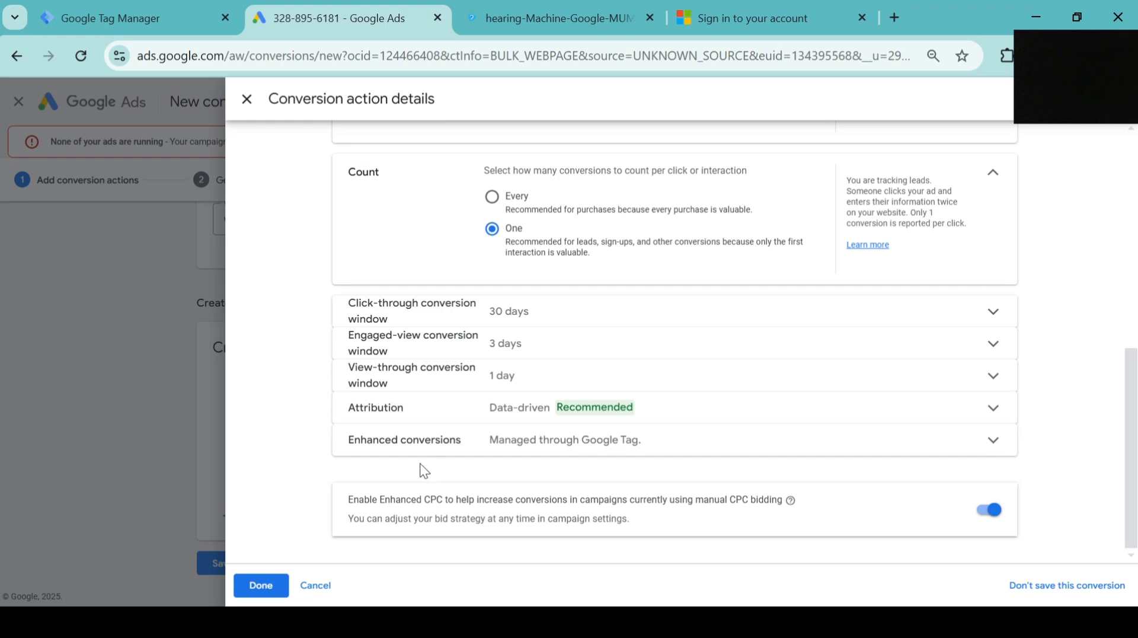
pyautogui.click(272, 585)
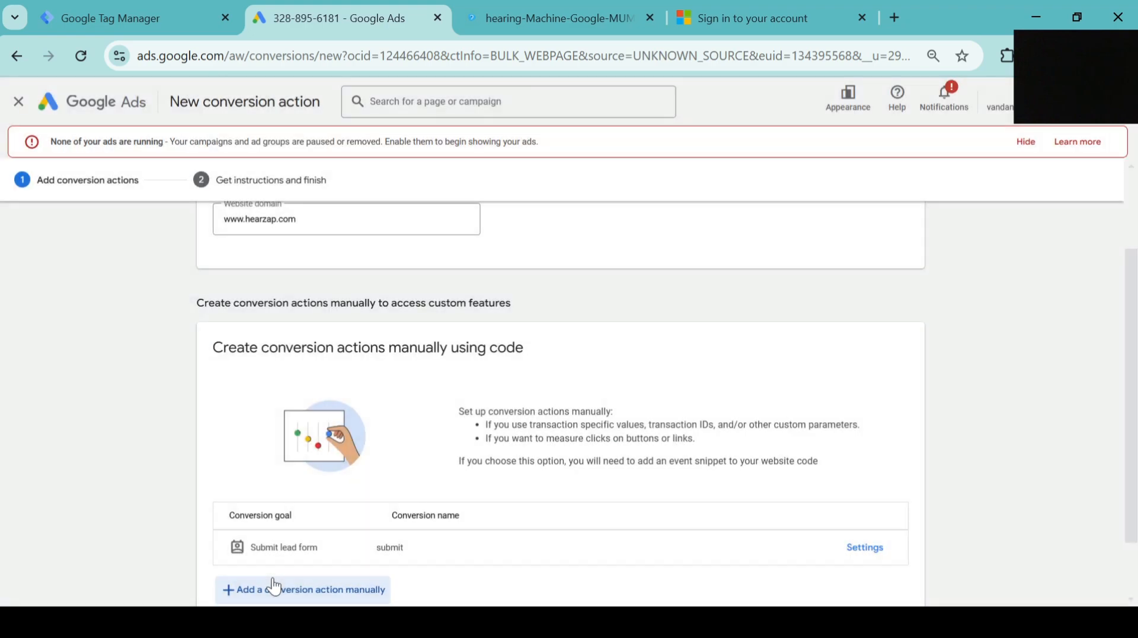
# Step: Save the manually added conversion action and continue to the tag setup instructions
pyautogui.scroll(-2, 482, 501)
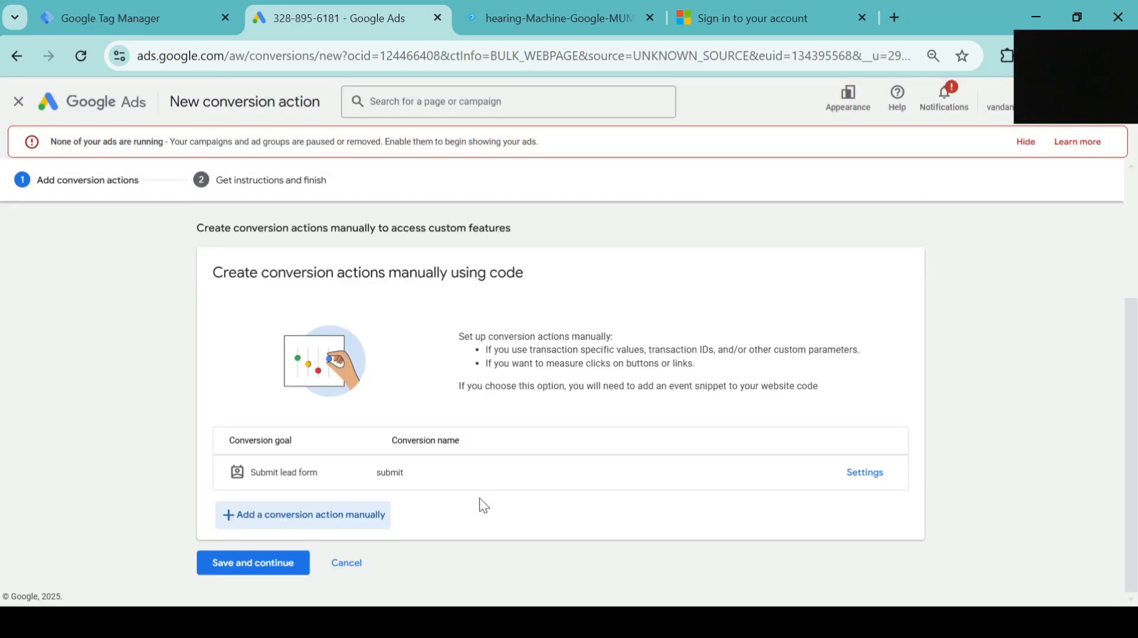
pyautogui.scroll(3, 479, 499)
pyautogui.scroll(-3, 479, 498)
pyautogui.click(290, 564)
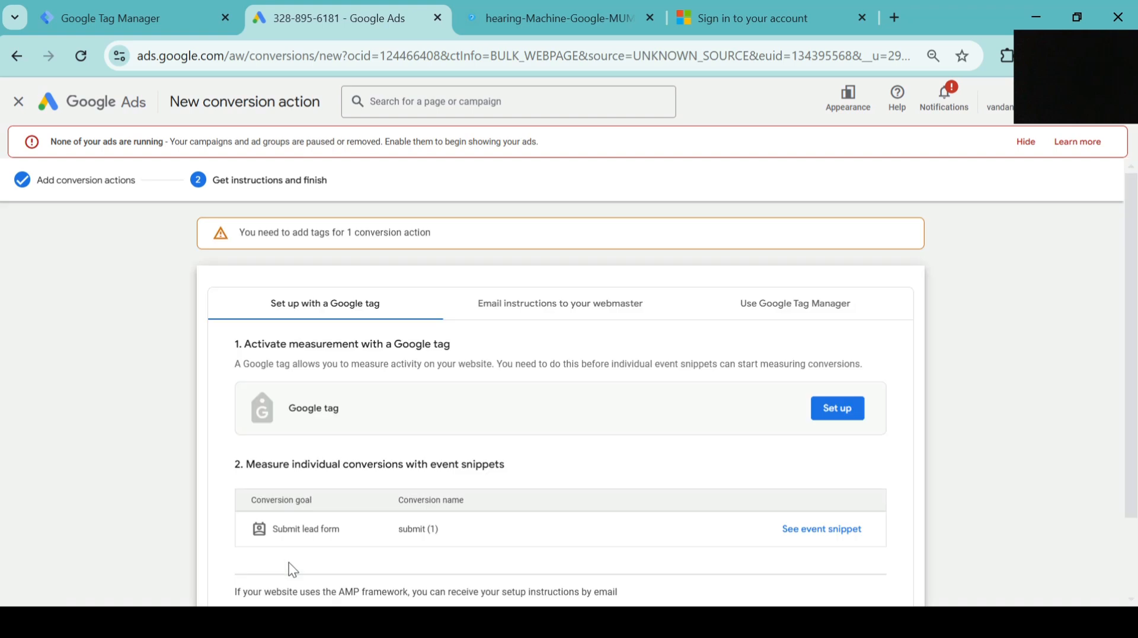
# Step: Show the Google Tag Manager setup instructions and examine the conversion ID and the conversion label of the submit action
pyautogui.scroll(-1, 615, 457)
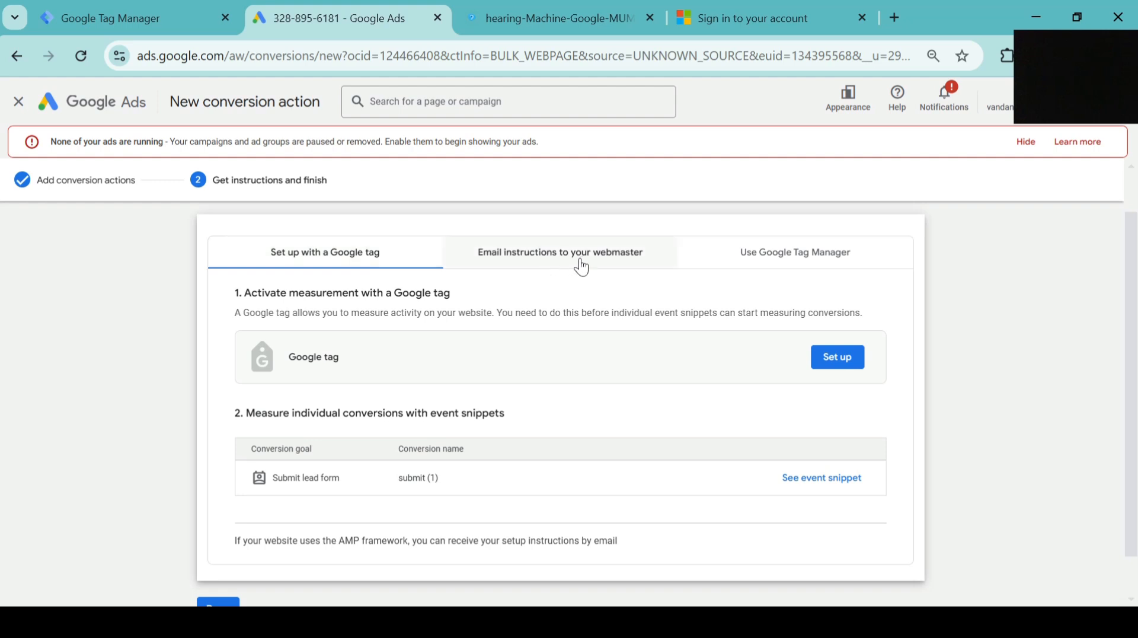
pyautogui.click(802, 257)
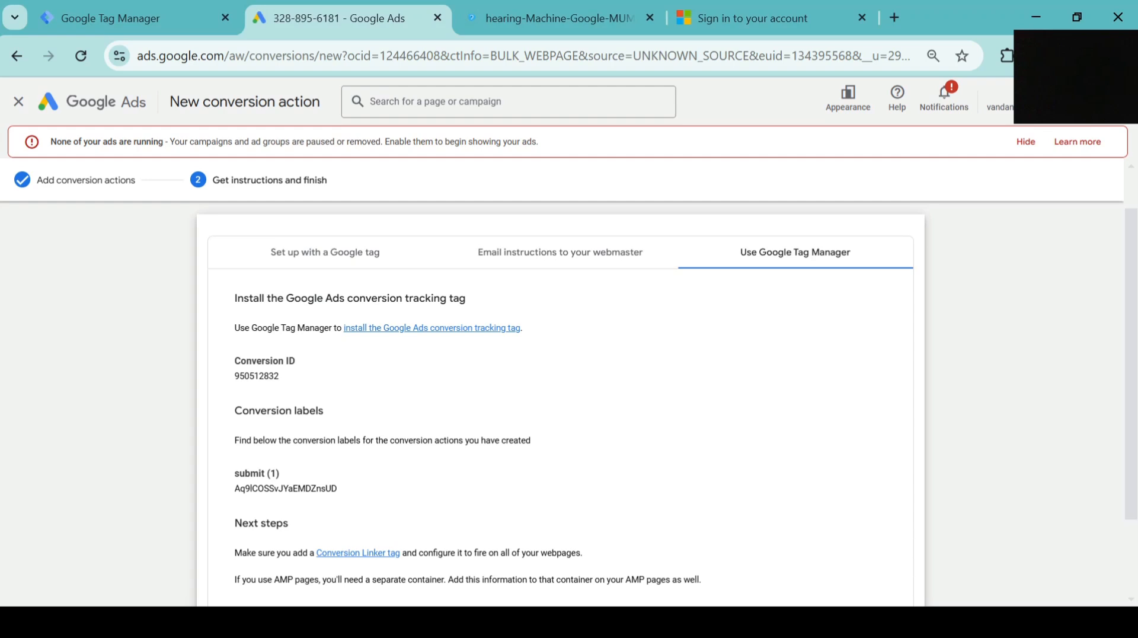
pyautogui.doubleClick(256, 377)
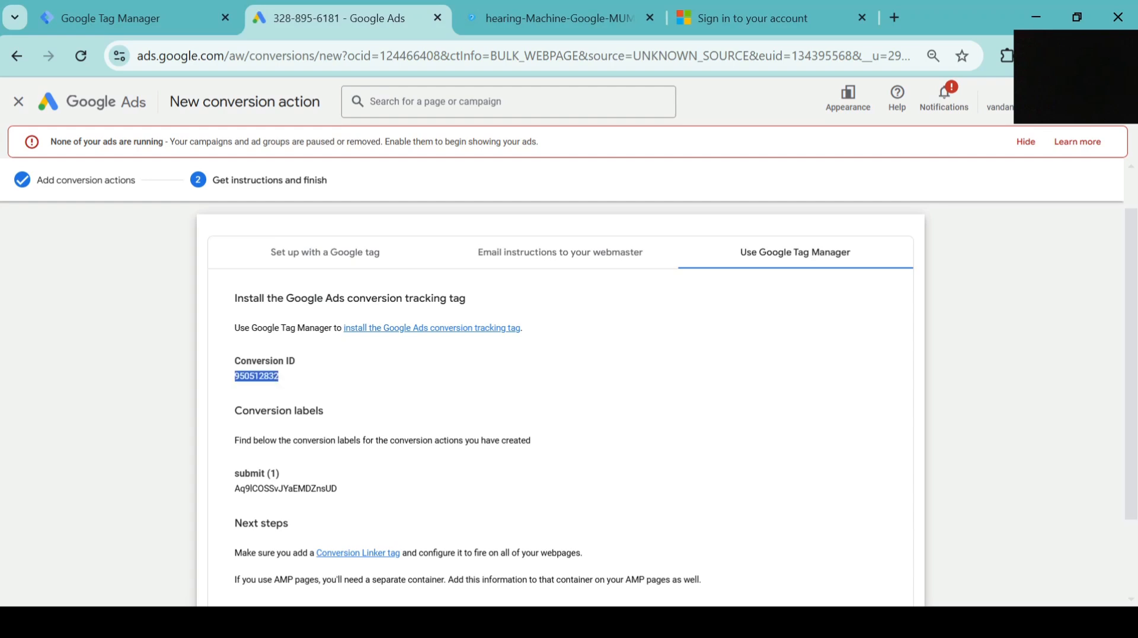
pyautogui.doubleClick(286, 488)
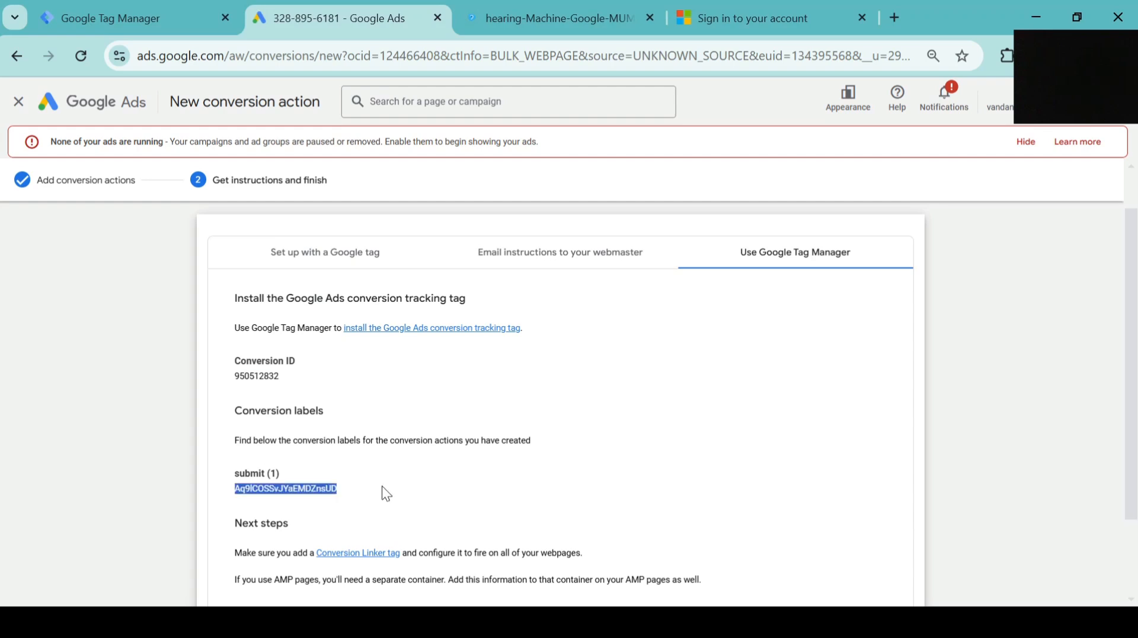
pyautogui.scroll(-2, 466, 498)
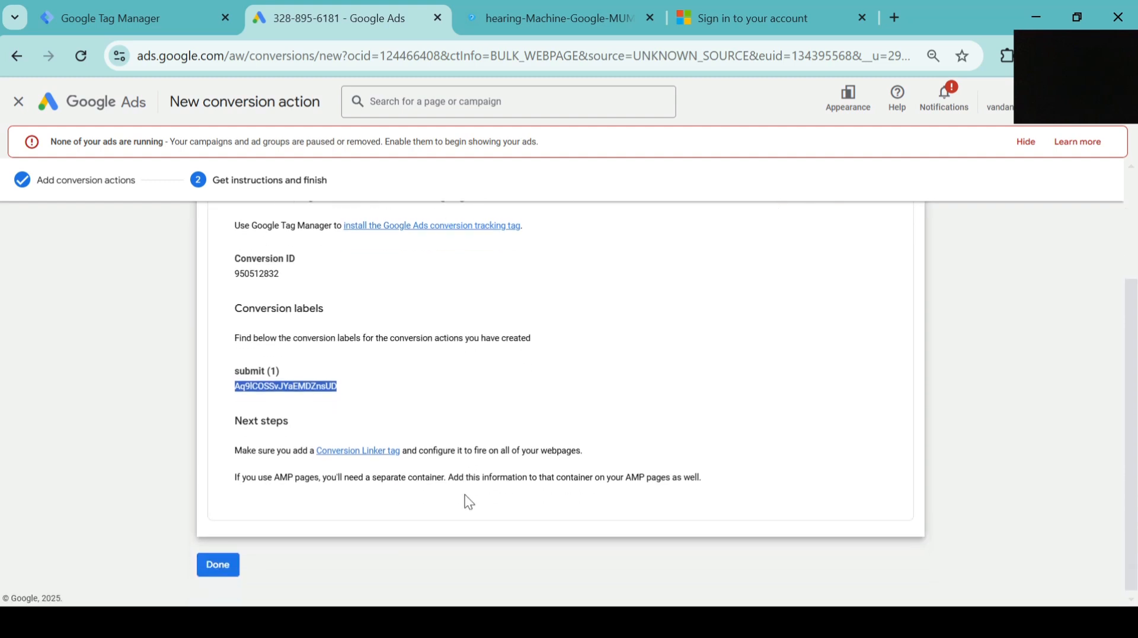
pyautogui.scroll(1, 391, 313)
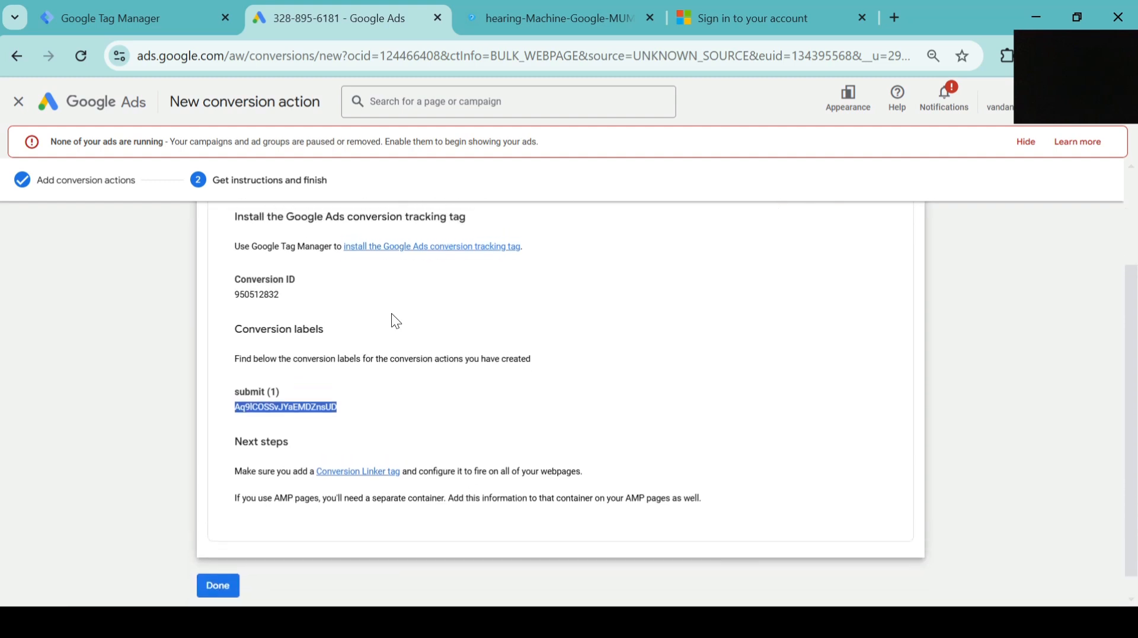
# Step: Switch to Google Tag Manager and create a new tag of the type Google Ads Conversion Tracking
pyautogui.click(162, 30)
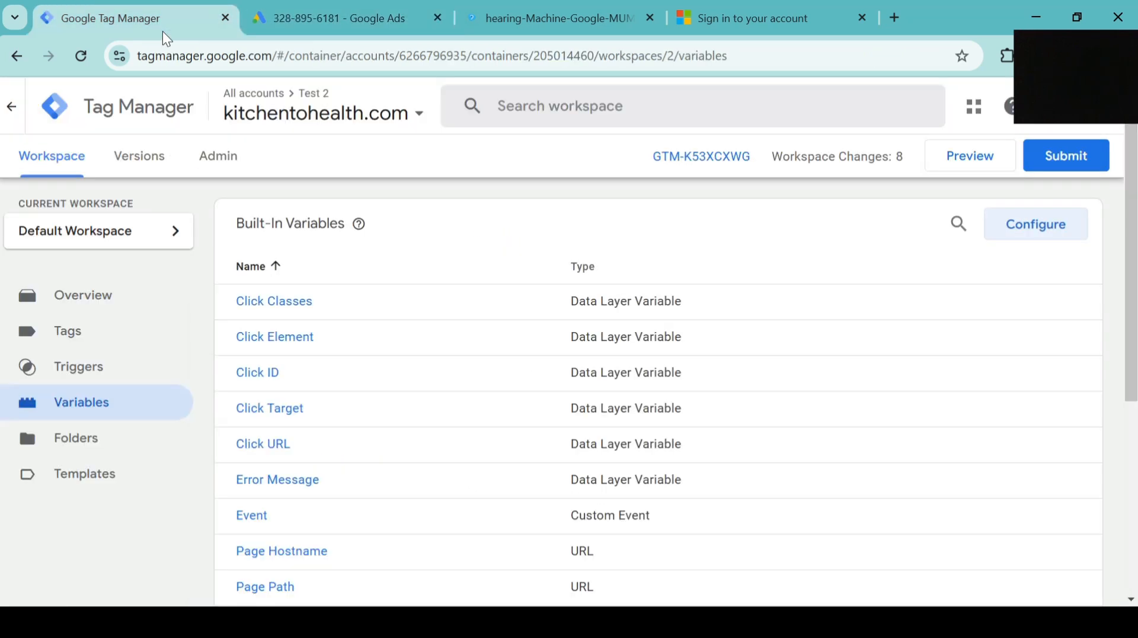
pyautogui.click(120, 346)
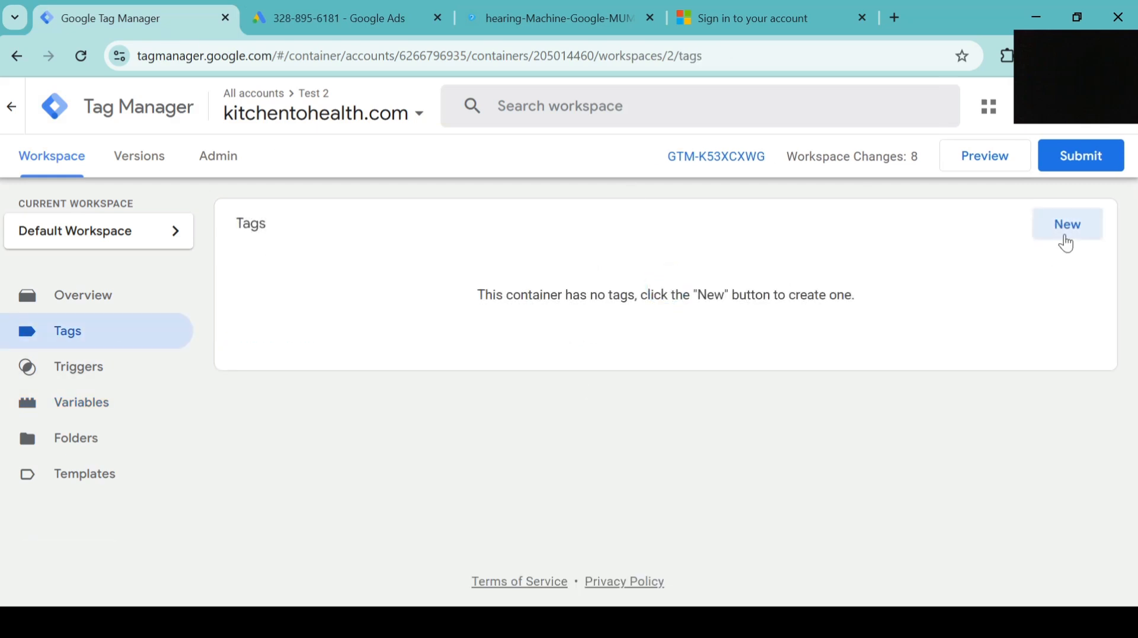
pyautogui.click(1066, 240)
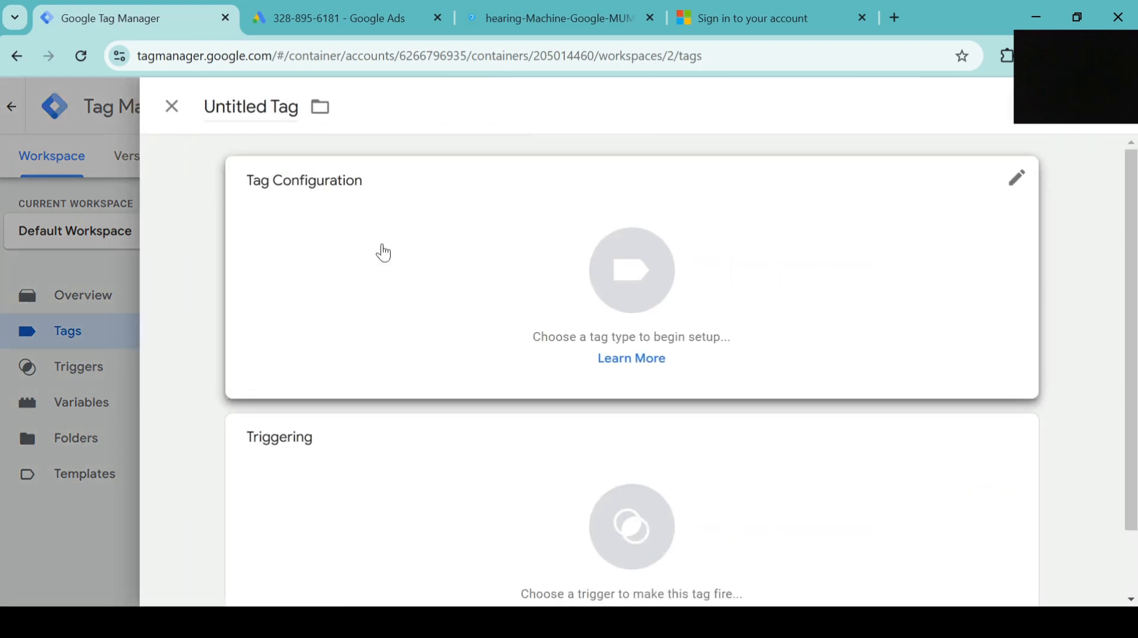
pyautogui.click(382, 252)
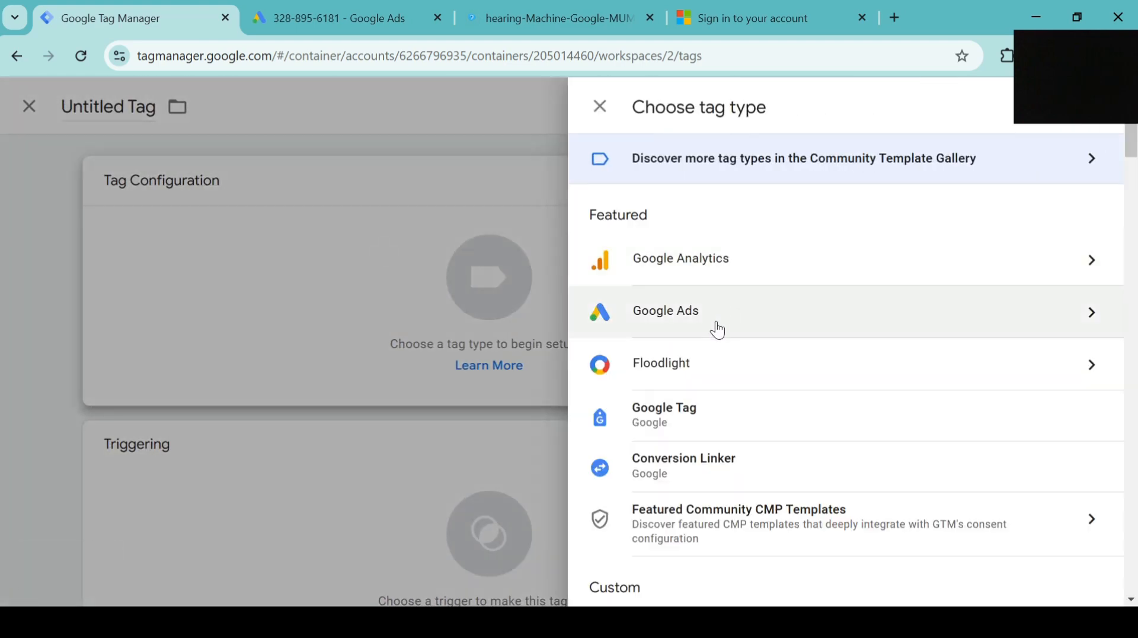
pyautogui.click(755, 317)
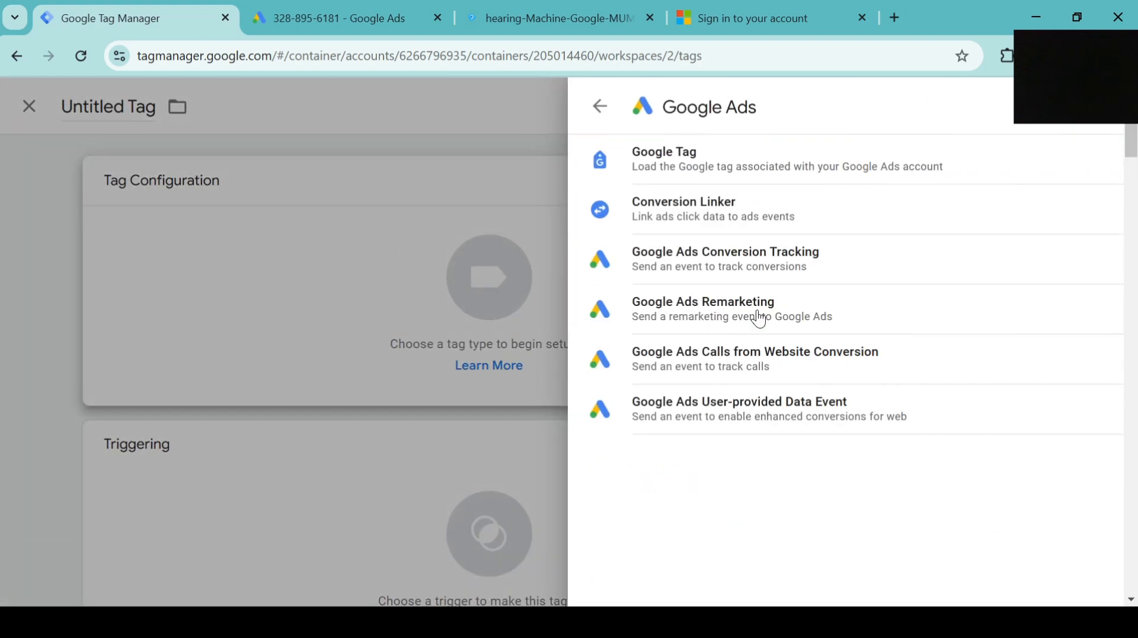
pyautogui.click(818, 261)
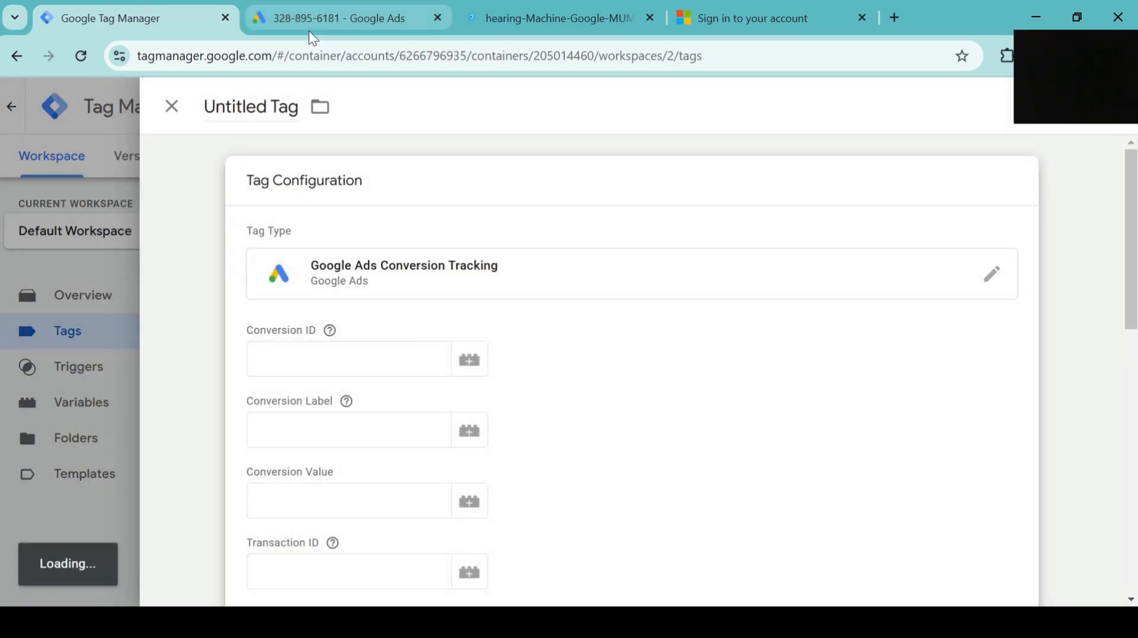
# Step: Copy the conversion ID from the Google Ads instructions into the Conversion ID field of the new tag in Google Tag Manager
pyautogui.click(323, 19)
pyautogui.click(270, 294)
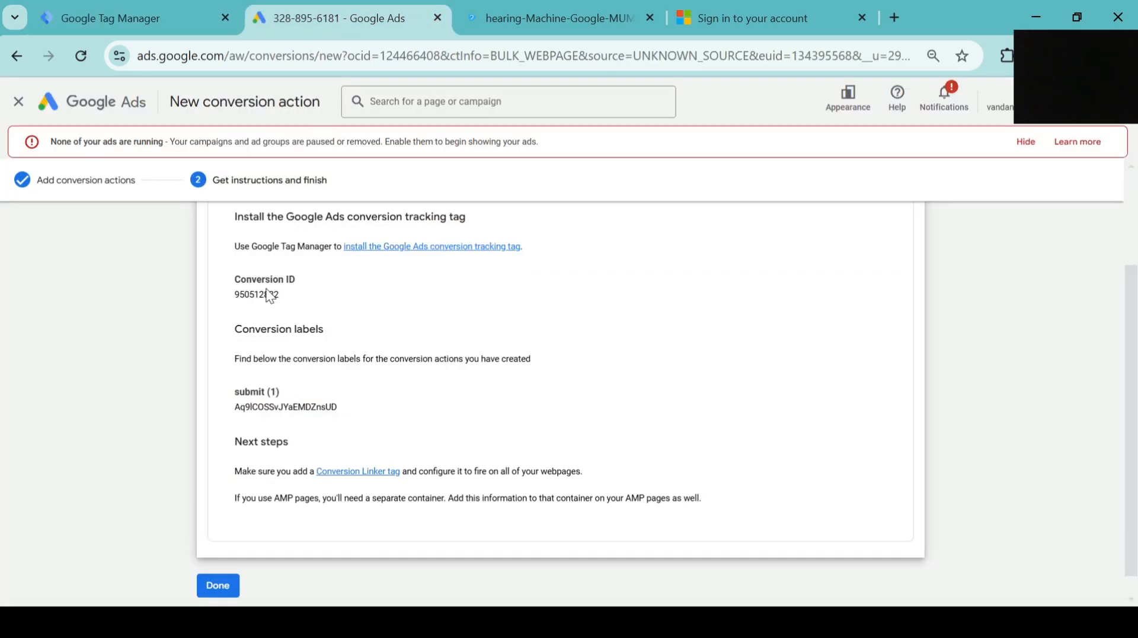
pyautogui.doubleClick(271, 295)
pyautogui.hotkey('ctrl', 'c')
pyautogui.click(115, 11)
pyautogui.click(320, 373)
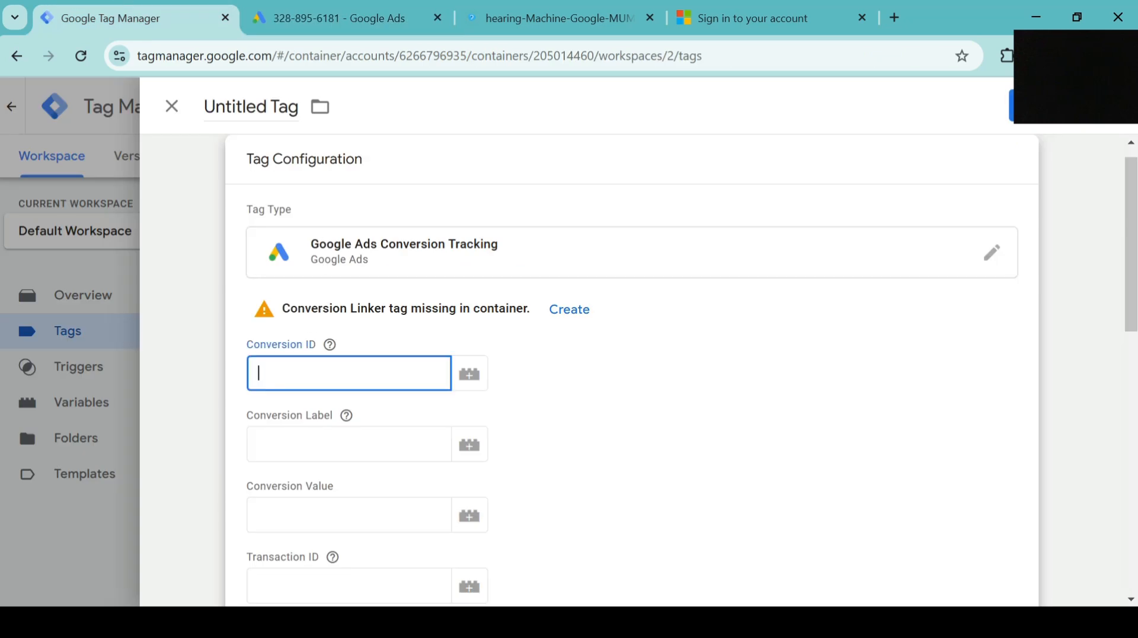
pyautogui.hotkey('ctrl', 'v')
# Step: Copy the submit action's conversion label from Google Ads into the Conversion Label field of the tag in Google Tag Manager
pyautogui.click(362, 10)
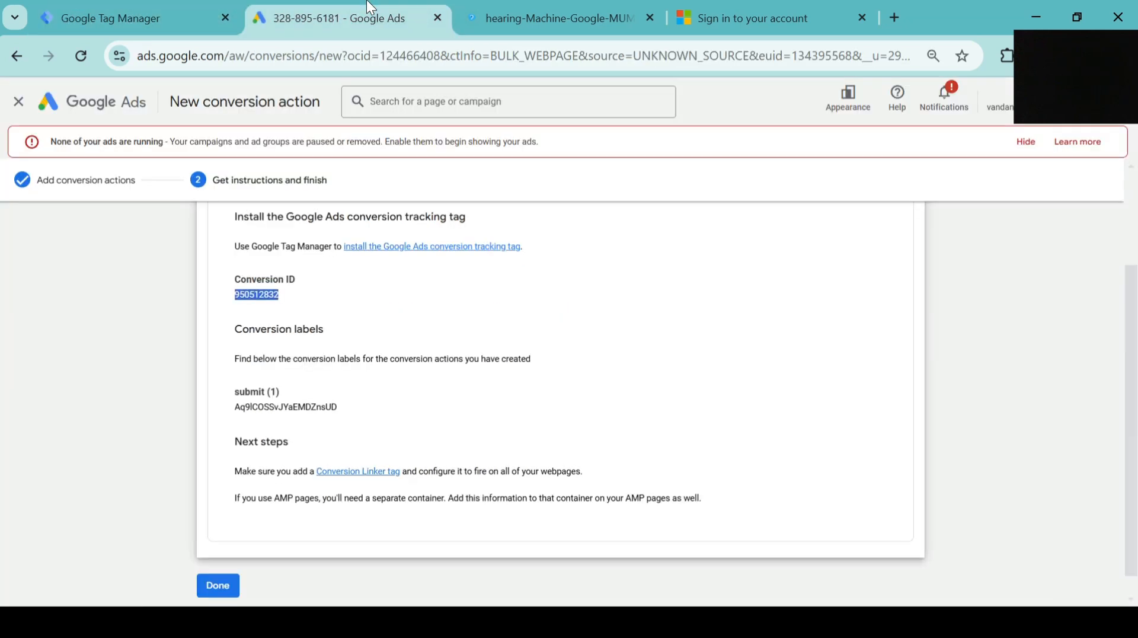
pyautogui.doubleClick(286, 407)
pyautogui.hotkey('ctrl', 'c')
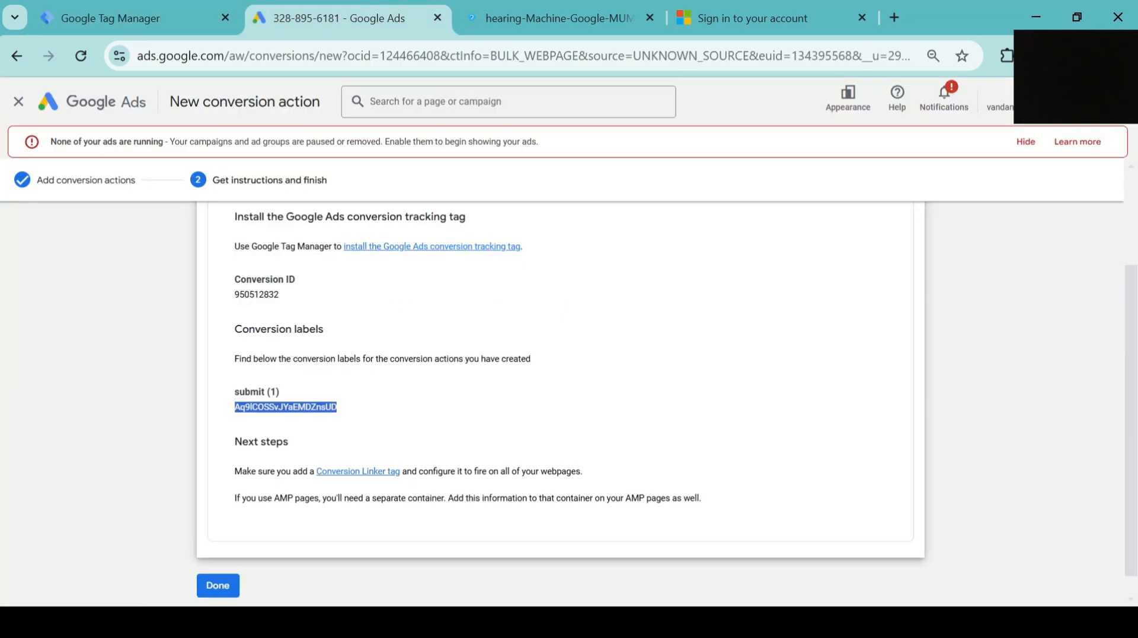
pyautogui.click(171, 8)
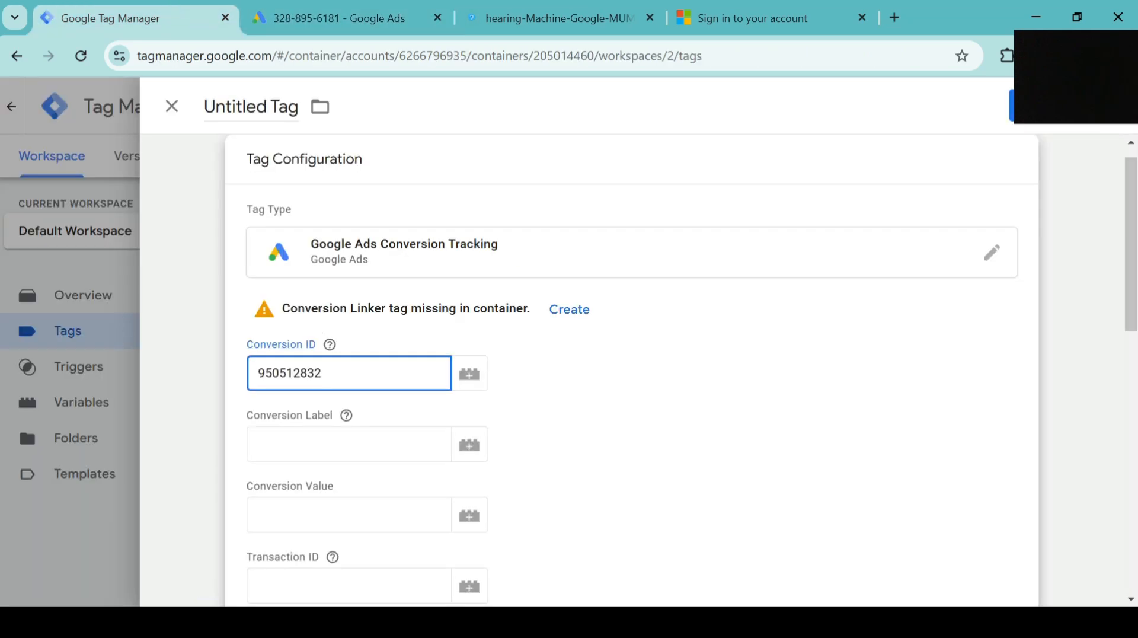
pyautogui.click(332, 444)
pyautogui.hotkey('ctrl', 'v')
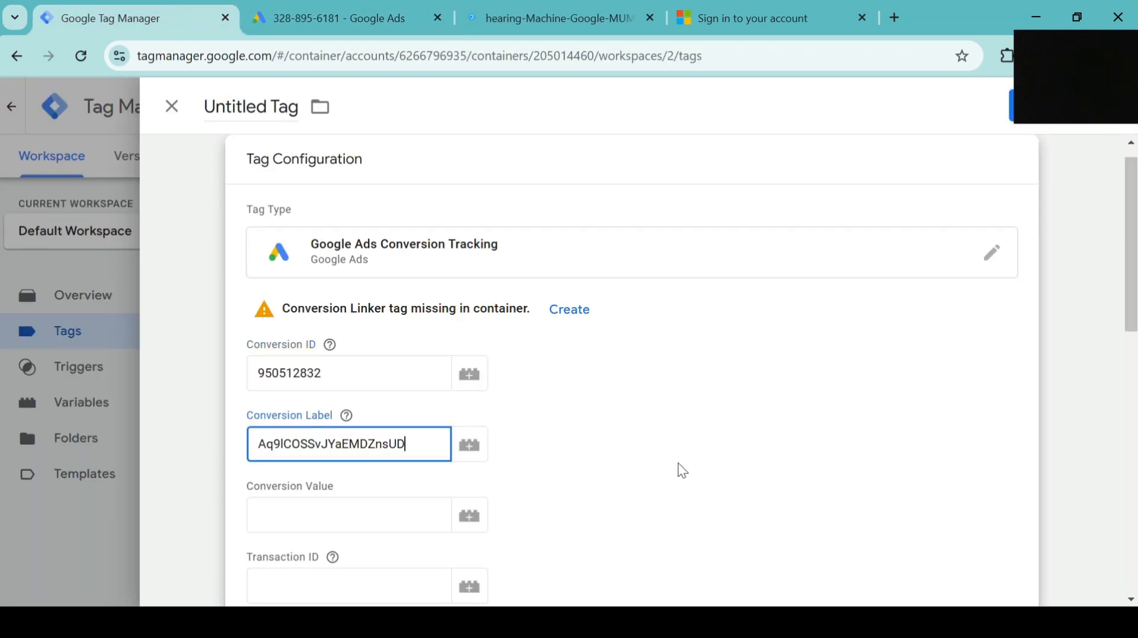
# Step: Assign the thank you page view trigger as the conversion tag's firing trigger and close the tag
pyautogui.click(678, 464)
pyautogui.scroll(-10, 678, 464)
pyautogui.scroll(-3, 678, 471)
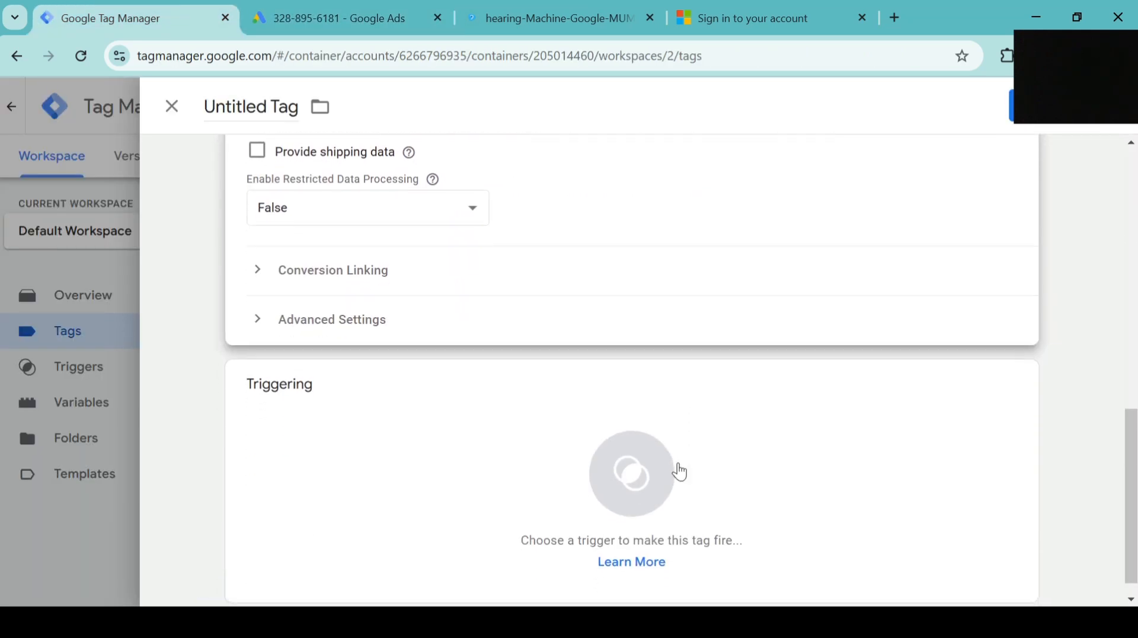
pyautogui.click(488, 475)
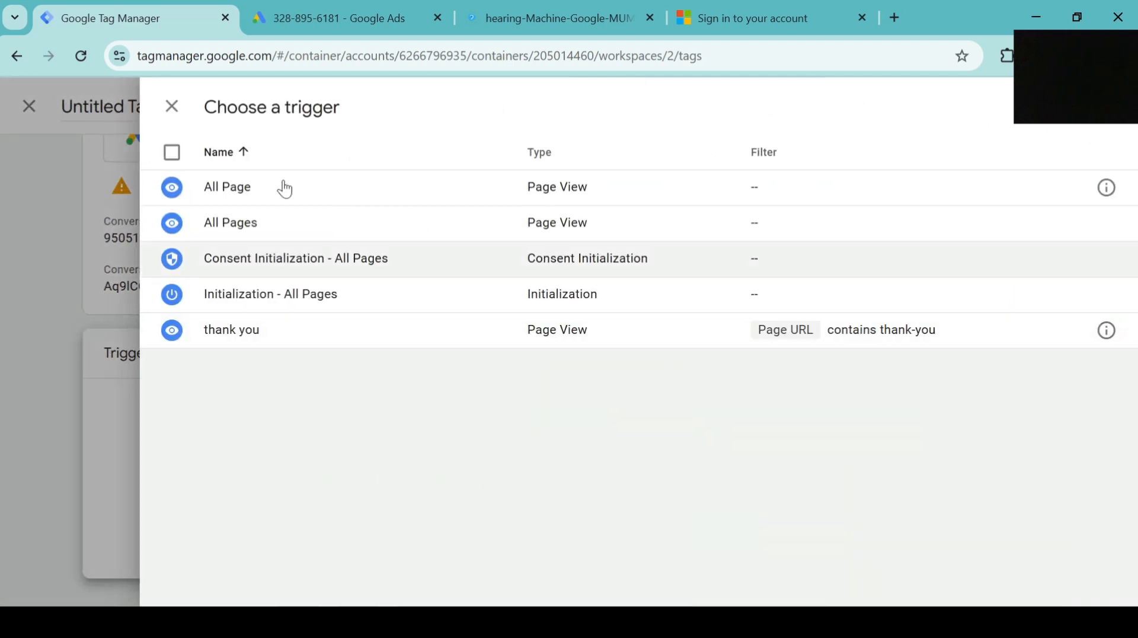
pyautogui.click(325, 332)
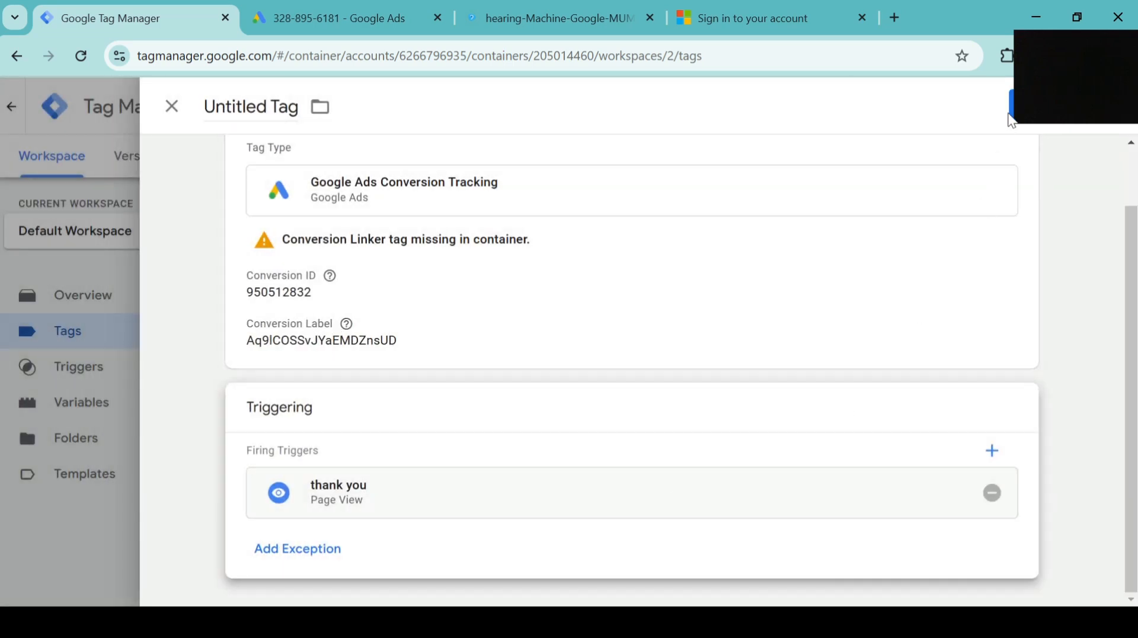
pyautogui.click(248, 98)
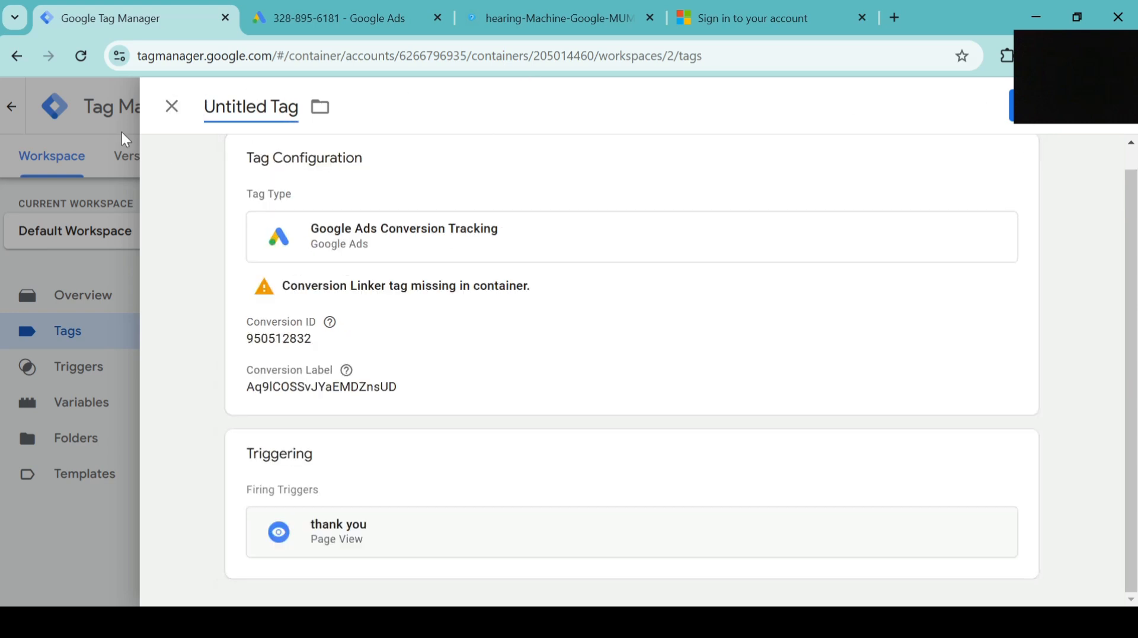
pyautogui.click(167, 106)
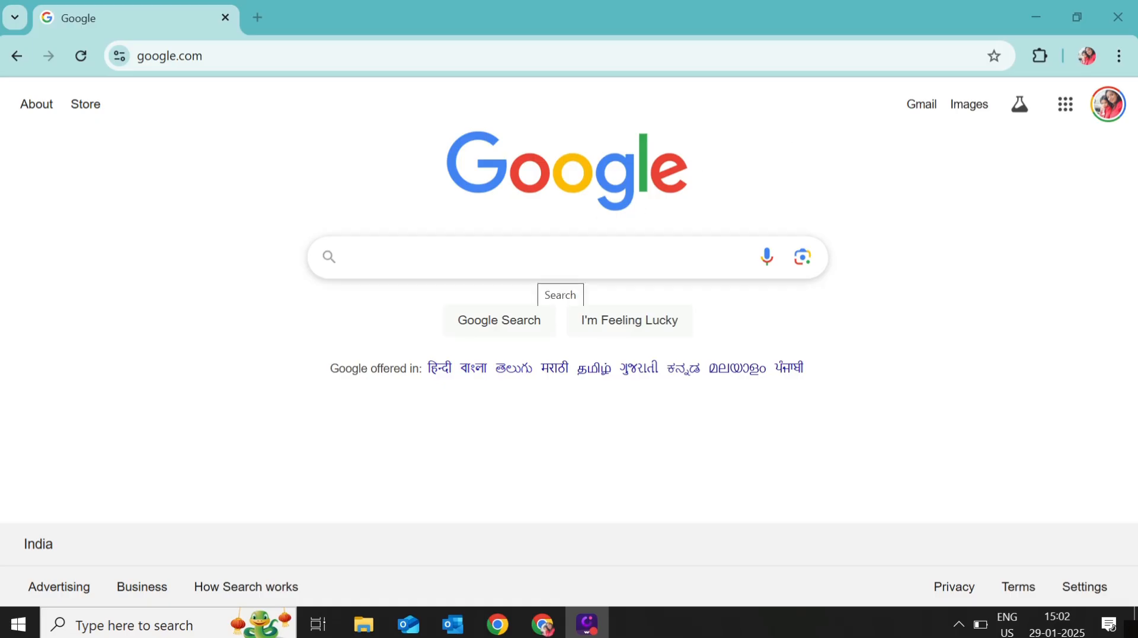
# Step: Search Google for tag assistant, open the Google Tag Assistant site and start adding a domain
pyautogui.click(548, 270)
pyautogui.write('goo')
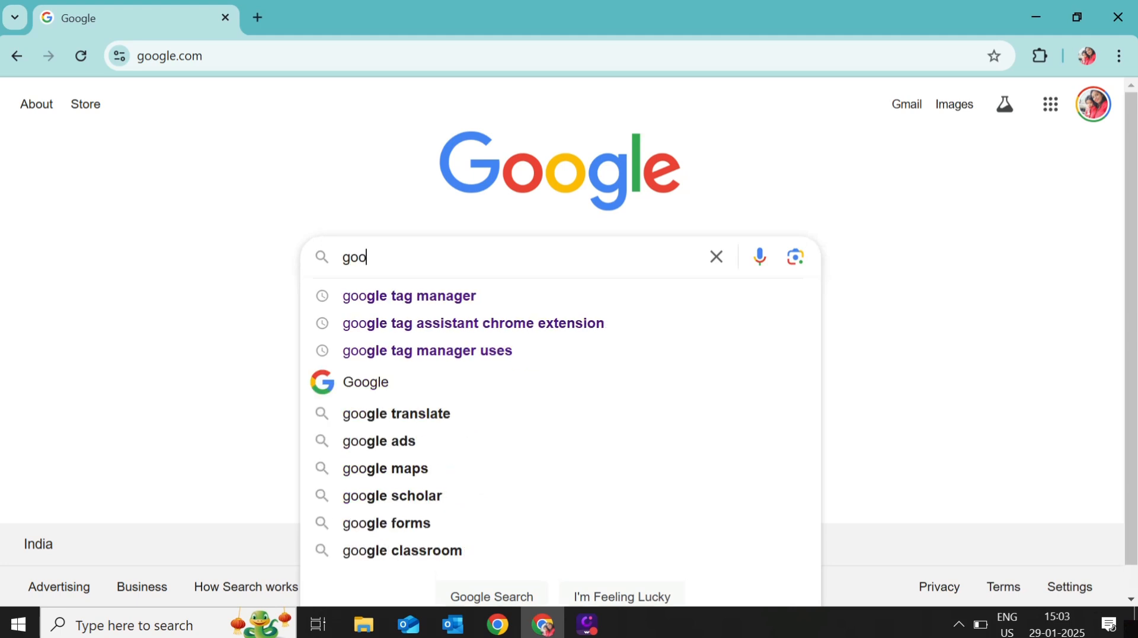
pyautogui.press('BackSpace')
pyautogui.press('BackSpace')
pyautogui.press('BackSpace')
pyautogui.write('tag ')
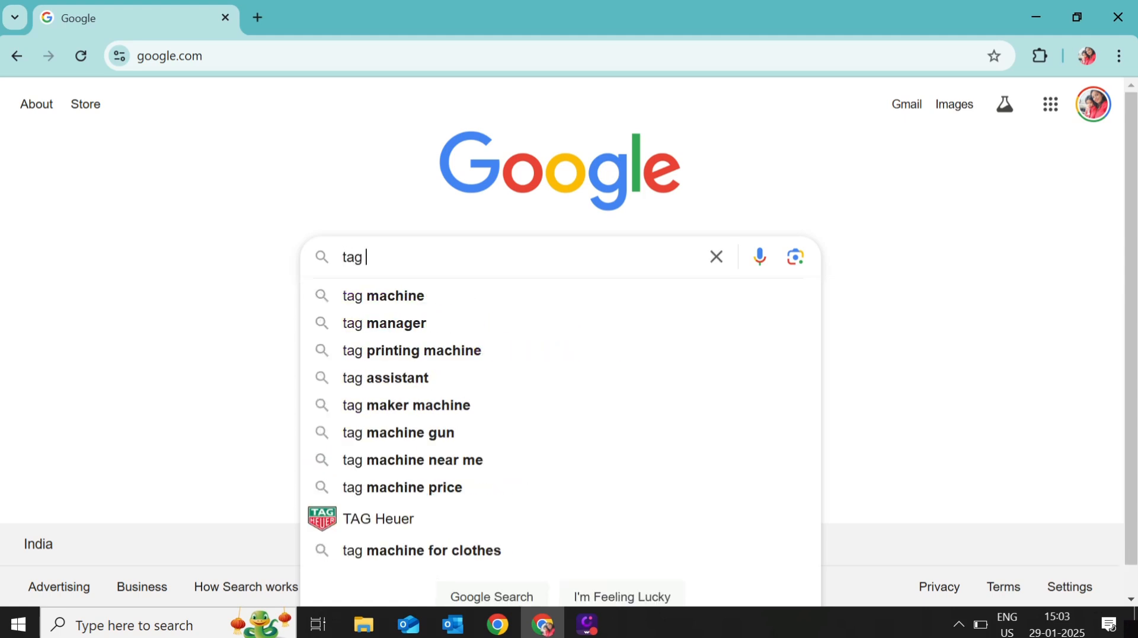
pyautogui.write('as')
pyautogui.press('Down')
pyautogui.press('Return')
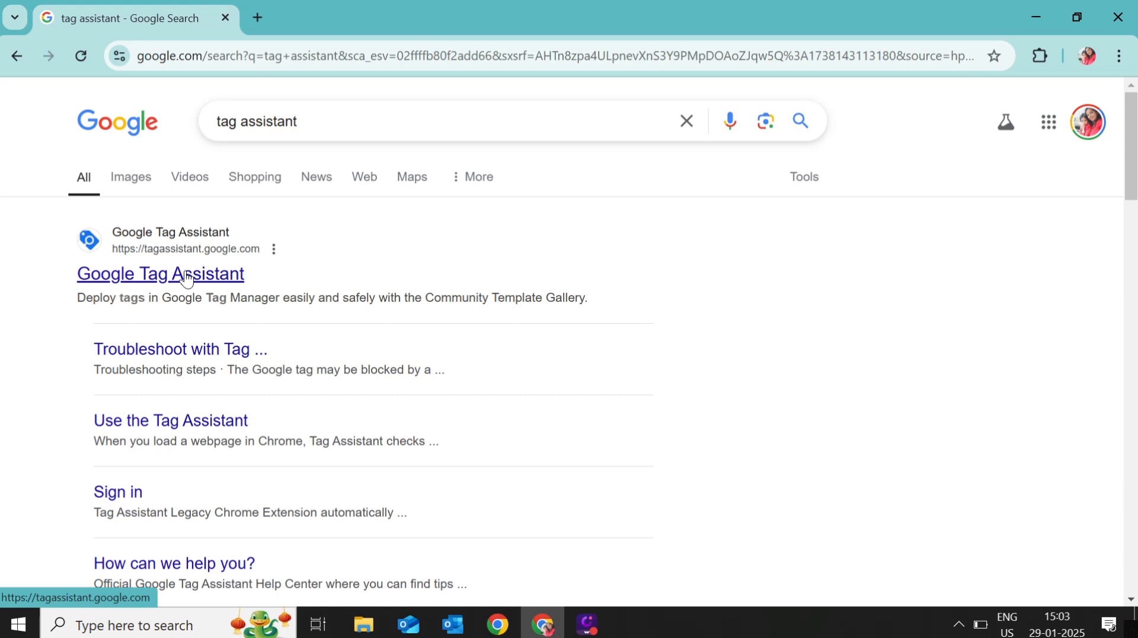
pyautogui.click(187, 277)
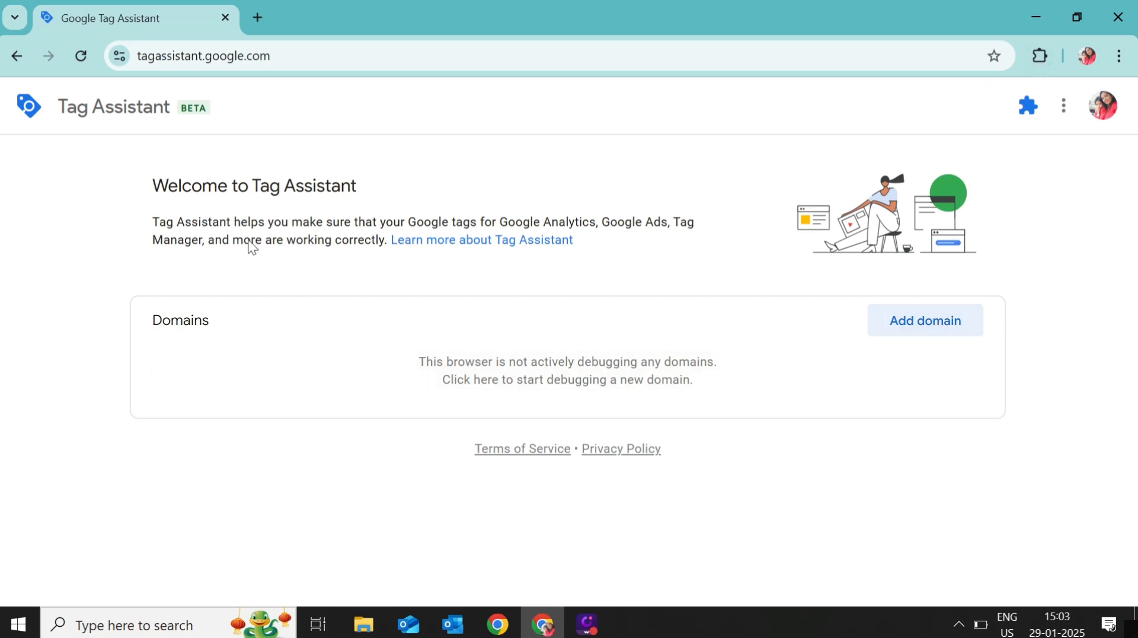
pyautogui.click(919, 331)
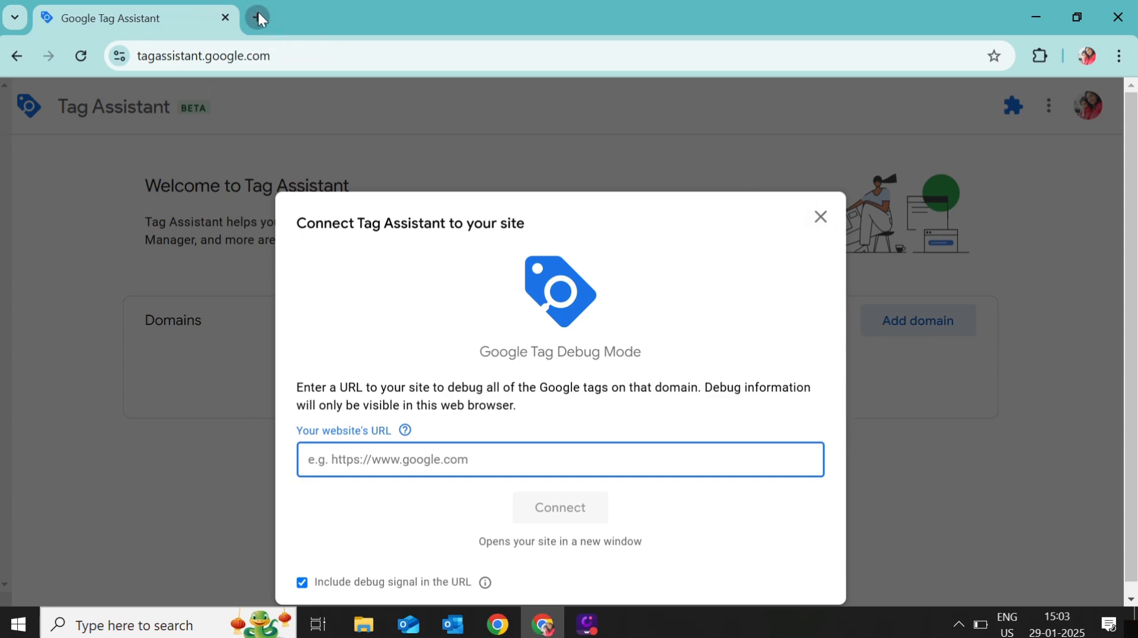
# Step: Search for hearing machine in a new browser tab and open the HearZap hearing aids page from the results
pyautogui.click(259, 13)
pyautogui.write('he')
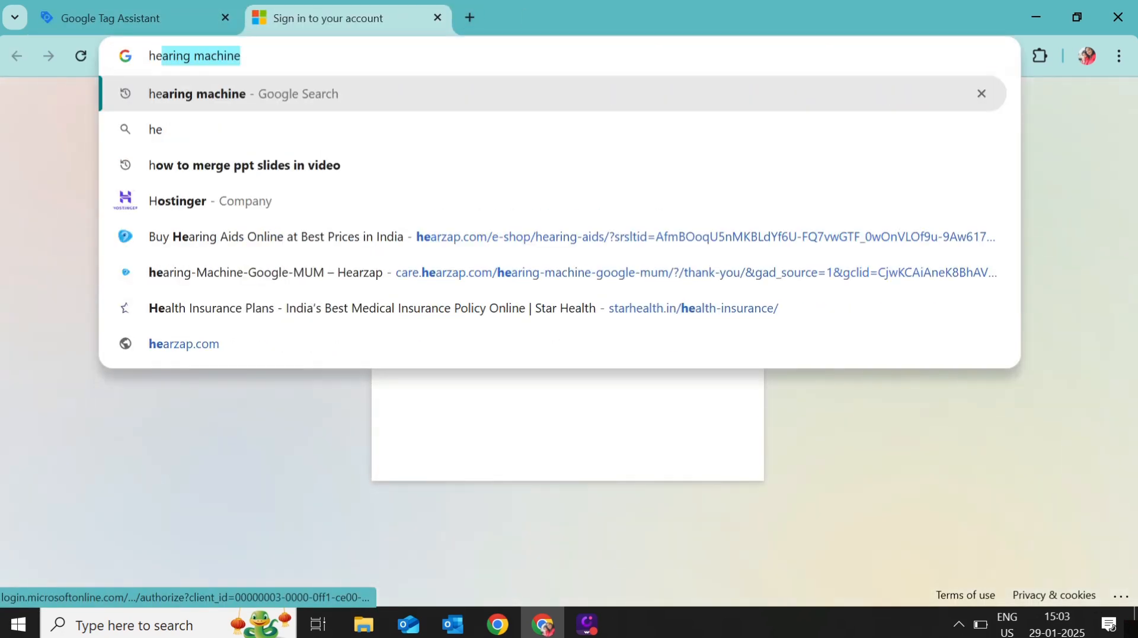
pyautogui.press('Return')
pyautogui.scroll(-1, 294, 450)
pyautogui.scroll(-20, 293, 449)
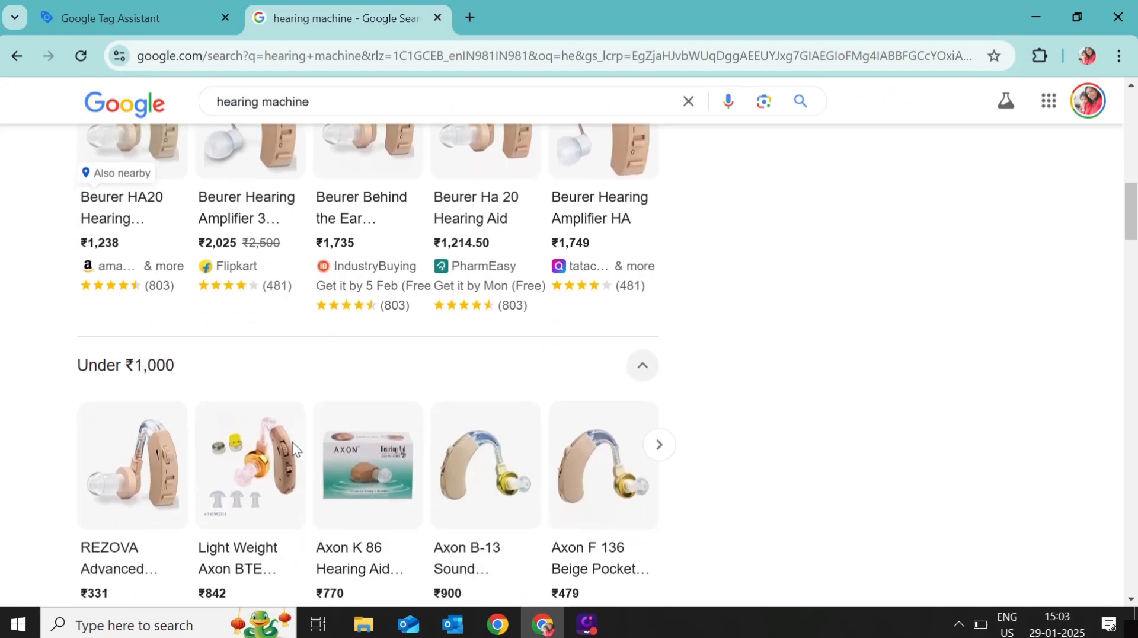
pyautogui.click(364, 404)
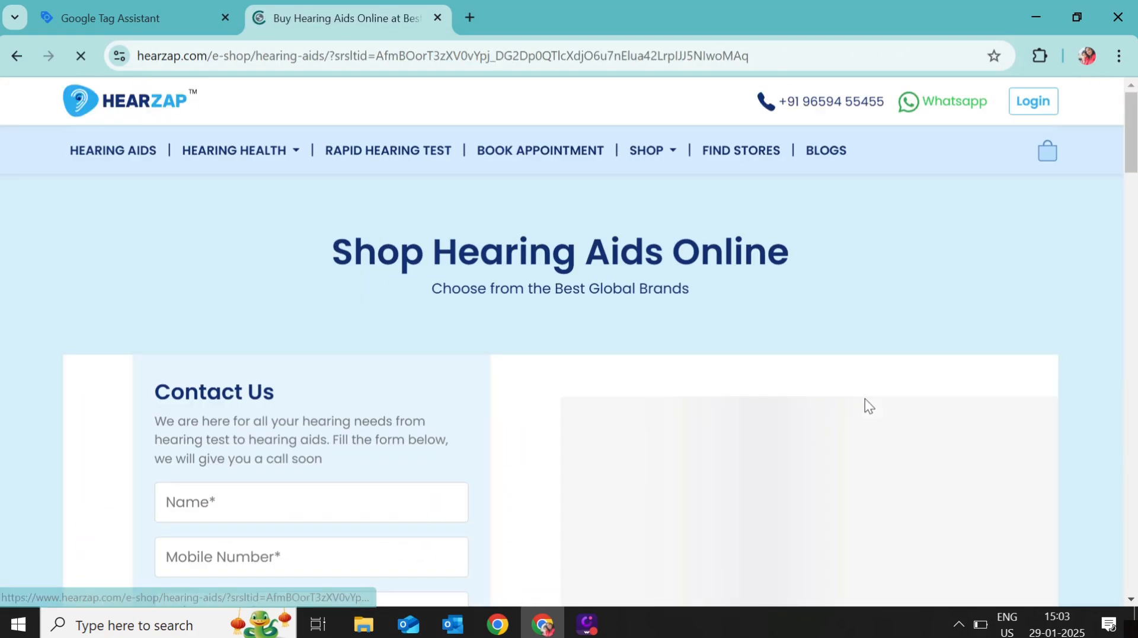
pyautogui.scroll(-5, 866, 403)
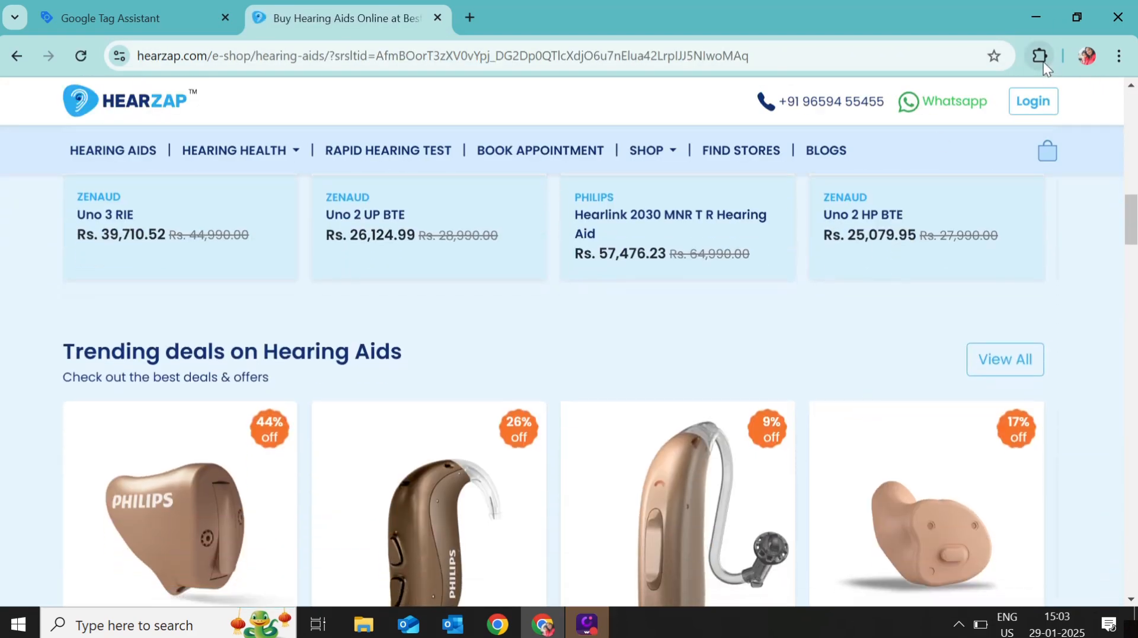
# Step: Open the Tag Assistant extension on the Tag Assistant site and dismiss the site connection dialog
pyautogui.click(178, 10)
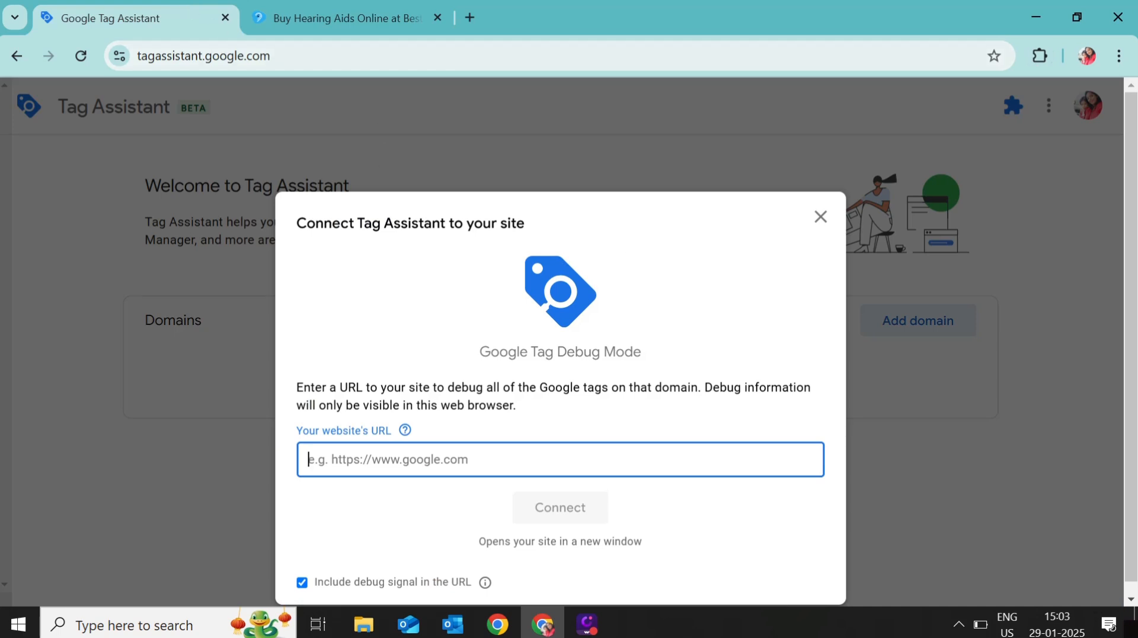
pyautogui.click(1041, 57)
pyautogui.click(878, 272)
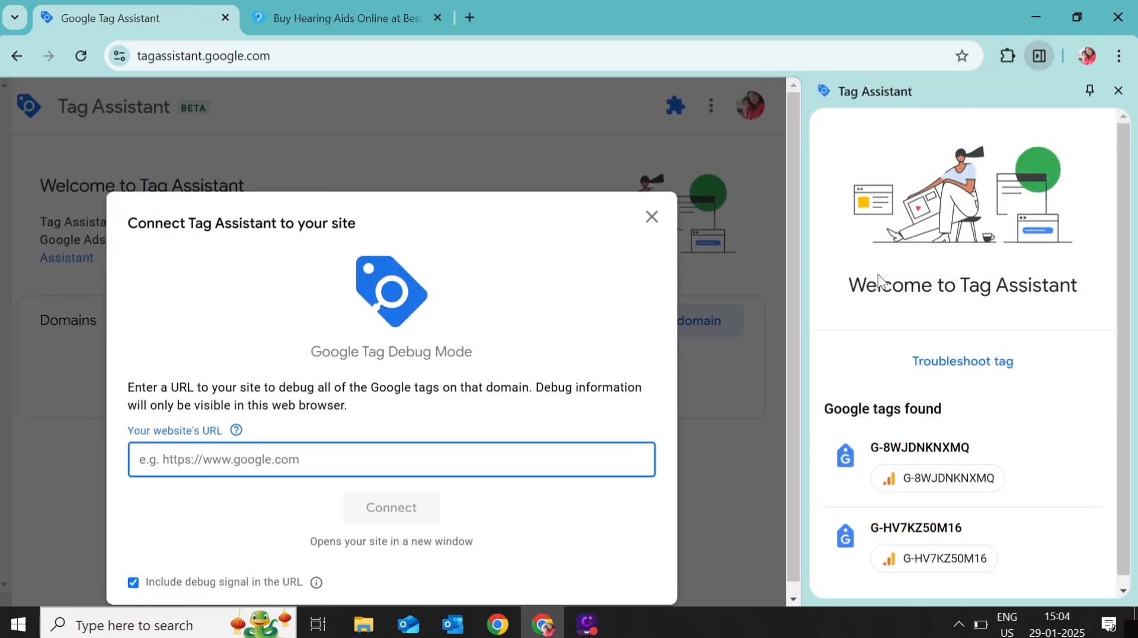
pyautogui.click(651, 216)
# Step: Open the Tag Assistant extension on the HearZap hearing aids page and examine which Google tags it finds
pyautogui.click(360, 20)
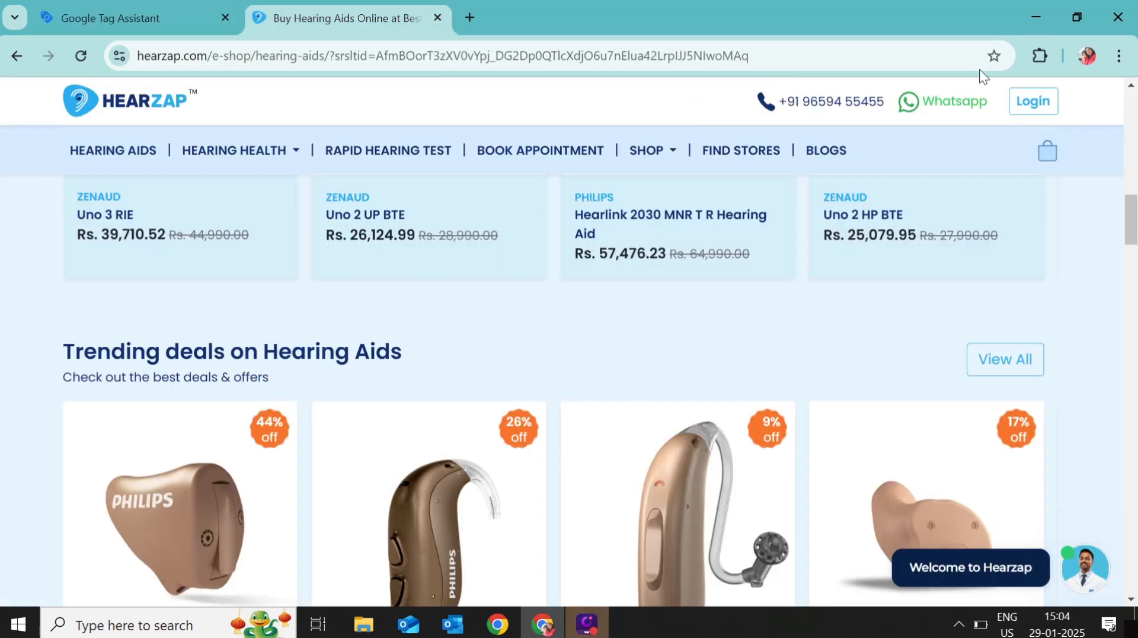
pyautogui.click(1041, 57)
pyautogui.click(862, 284)
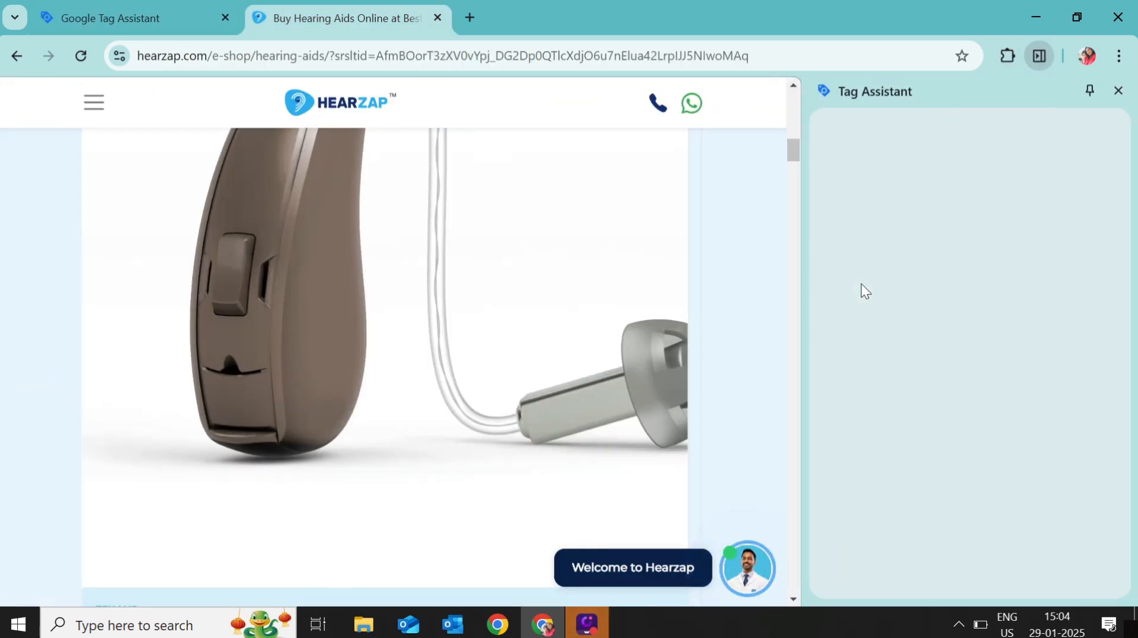
pyautogui.scroll(-1, 947, 489)
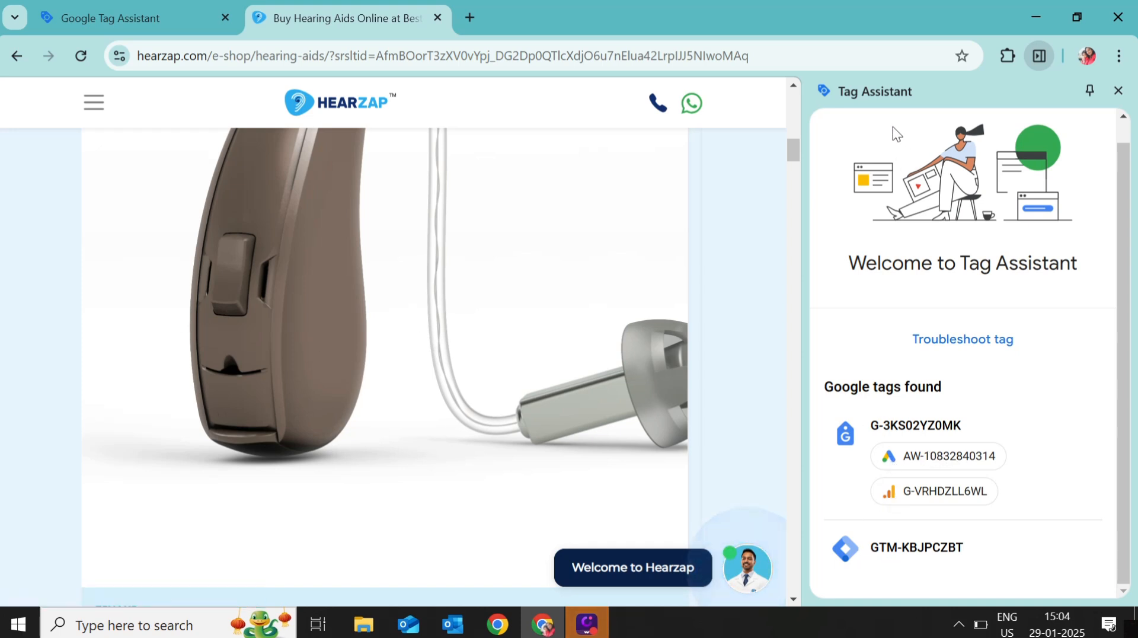
# Step: Fill in HearZap's Contact Us form with the name test, a mobile number and the state MADHYA PRADESH, and submit it
pyautogui.scroll(15, 581, 270)
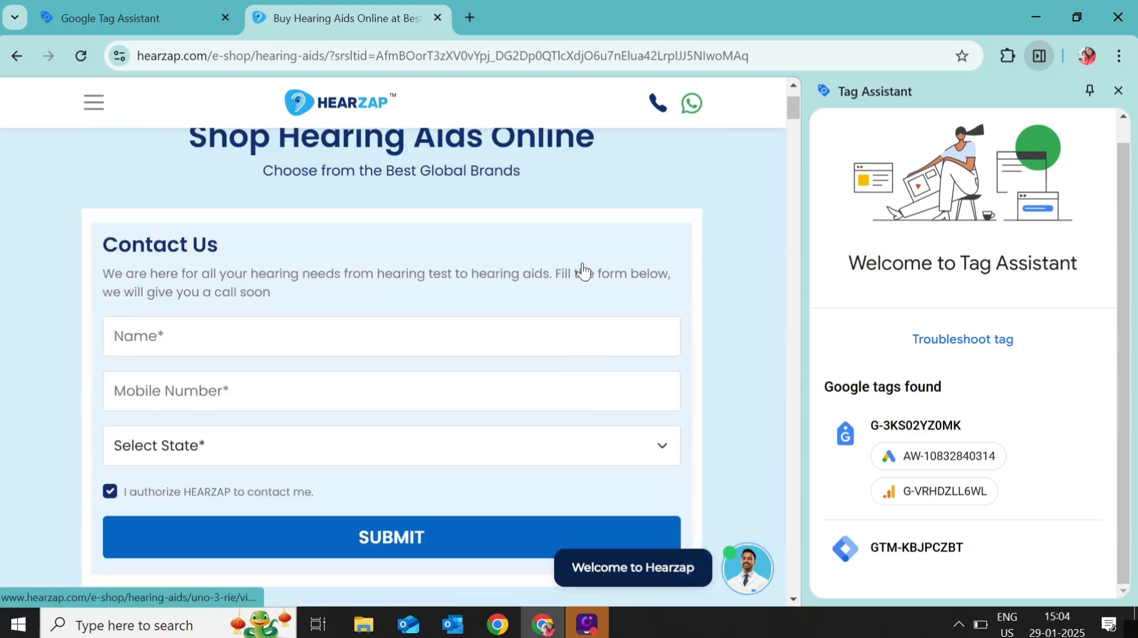
pyautogui.scroll(-1, 582, 262)
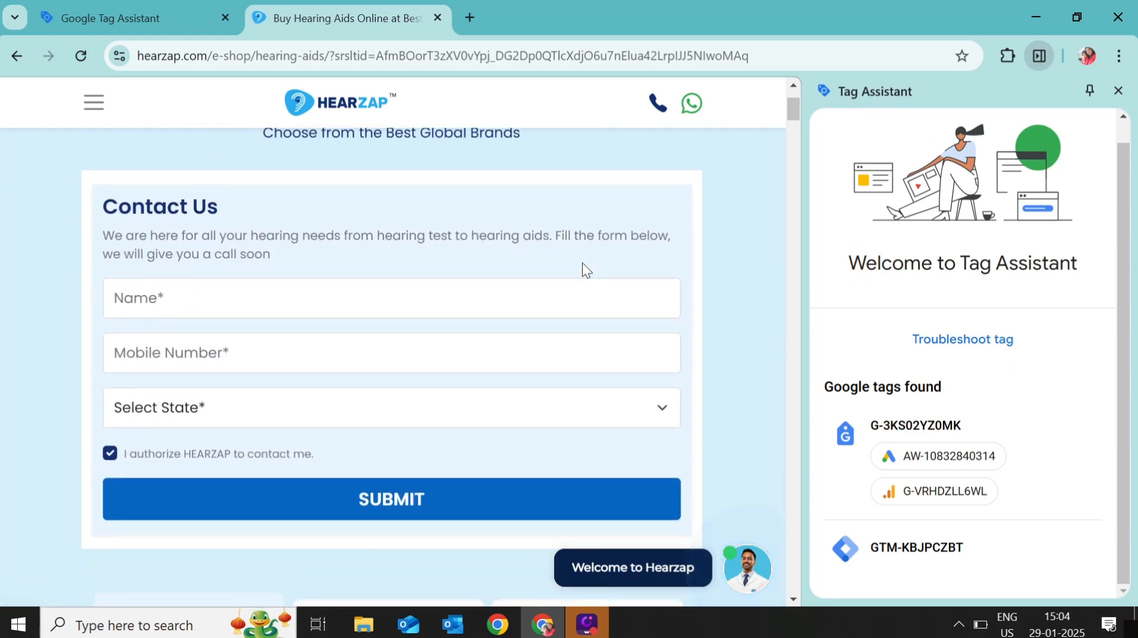
pyautogui.click(391, 300)
pyautogui.write('test')
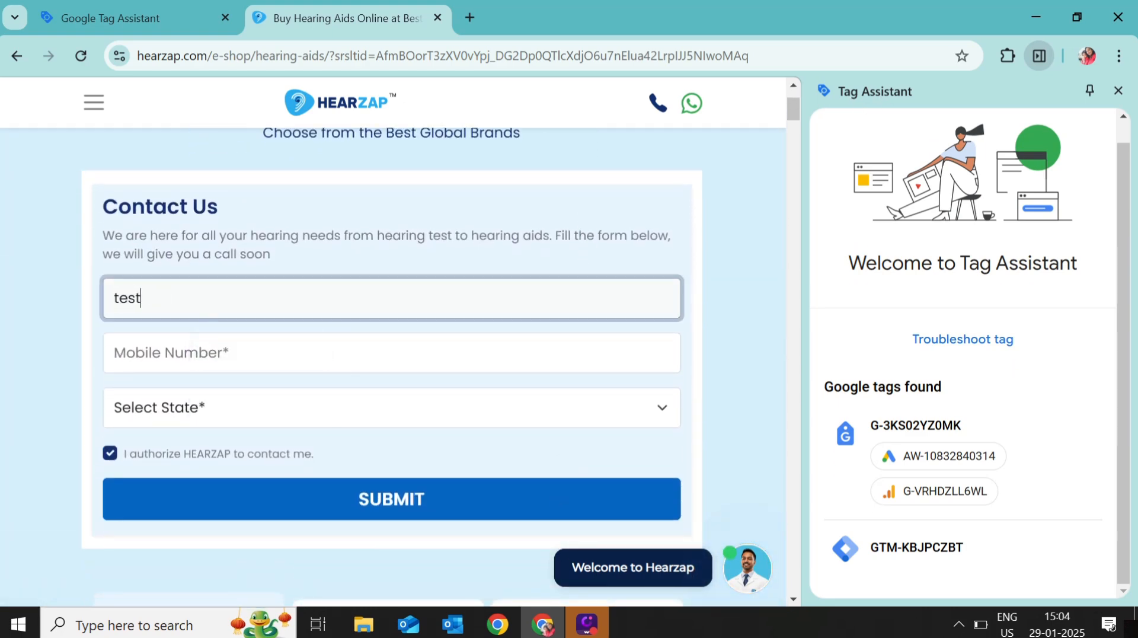
pyautogui.click(233, 368)
pyautogui.write('9999999999')
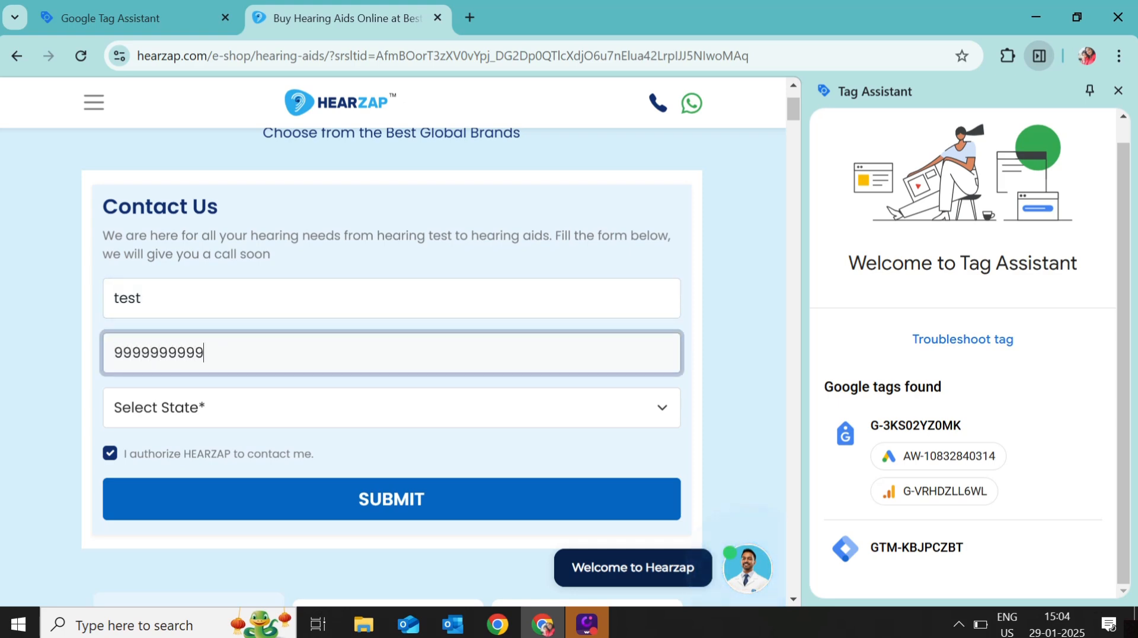
pyautogui.click(229, 407)
pyautogui.press('m')
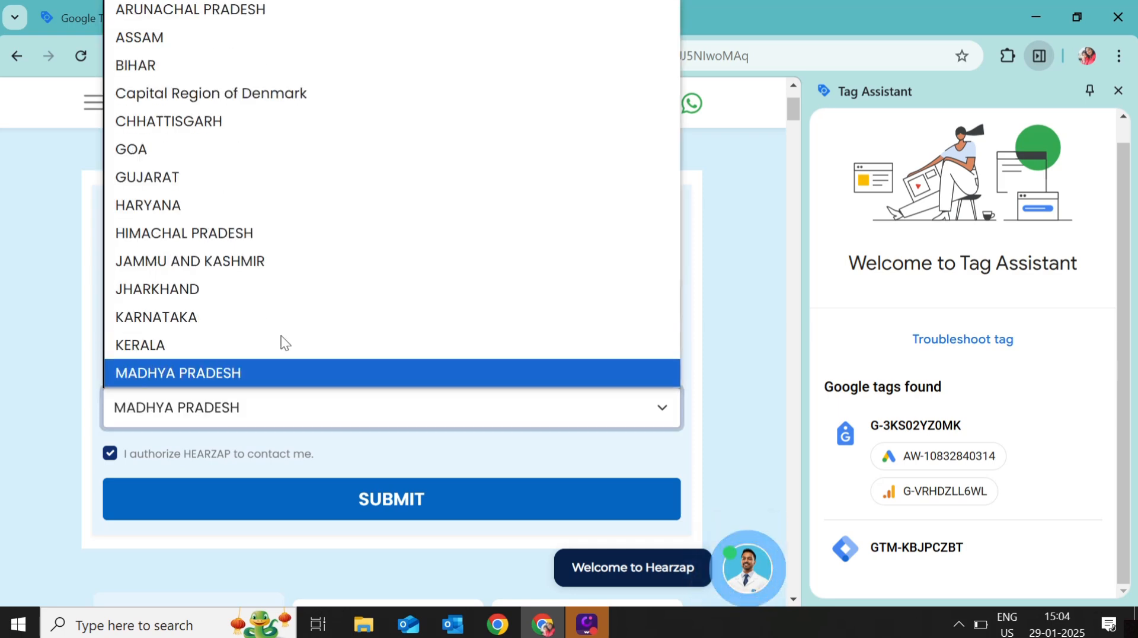
pyautogui.click(280, 371)
pyautogui.click(338, 517)
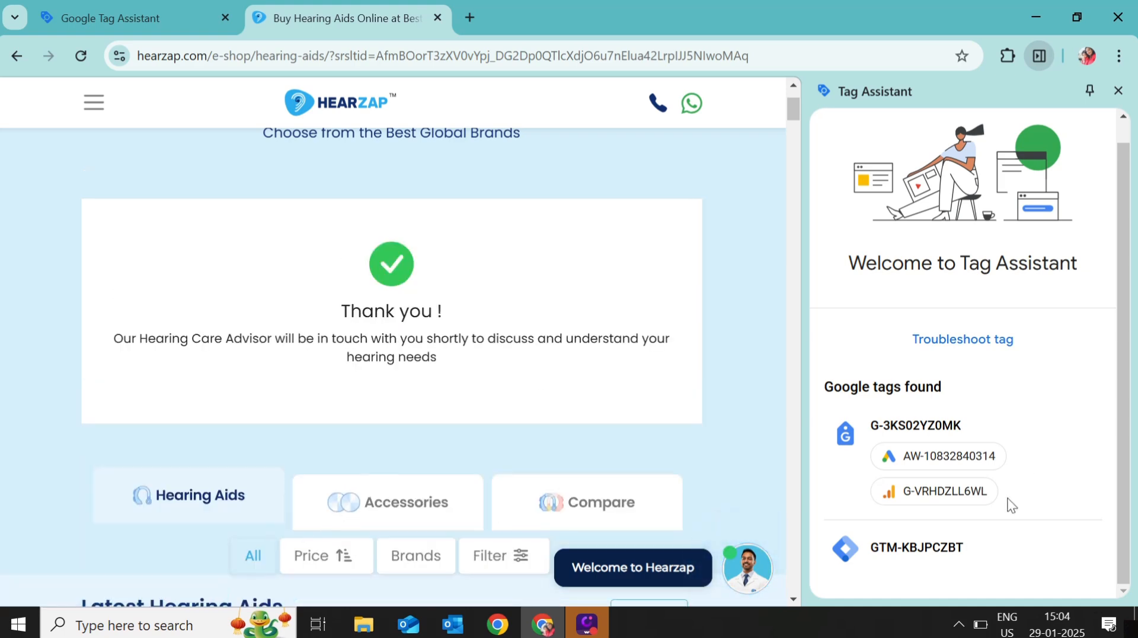
# Step: Reopen the Tag Assistant extension on the HearZap page, review the Google tags and start troubleshooting them
pyautogui.click(1118, 90)
pyautogui.click(1038, 59)
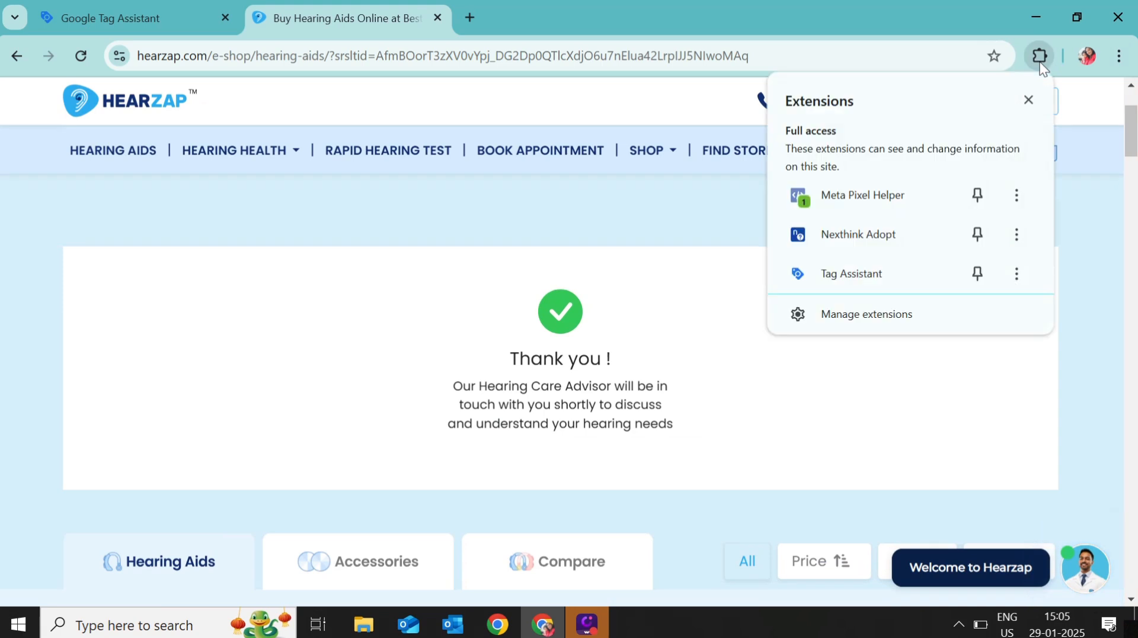
pyautogui.click(907, 260)
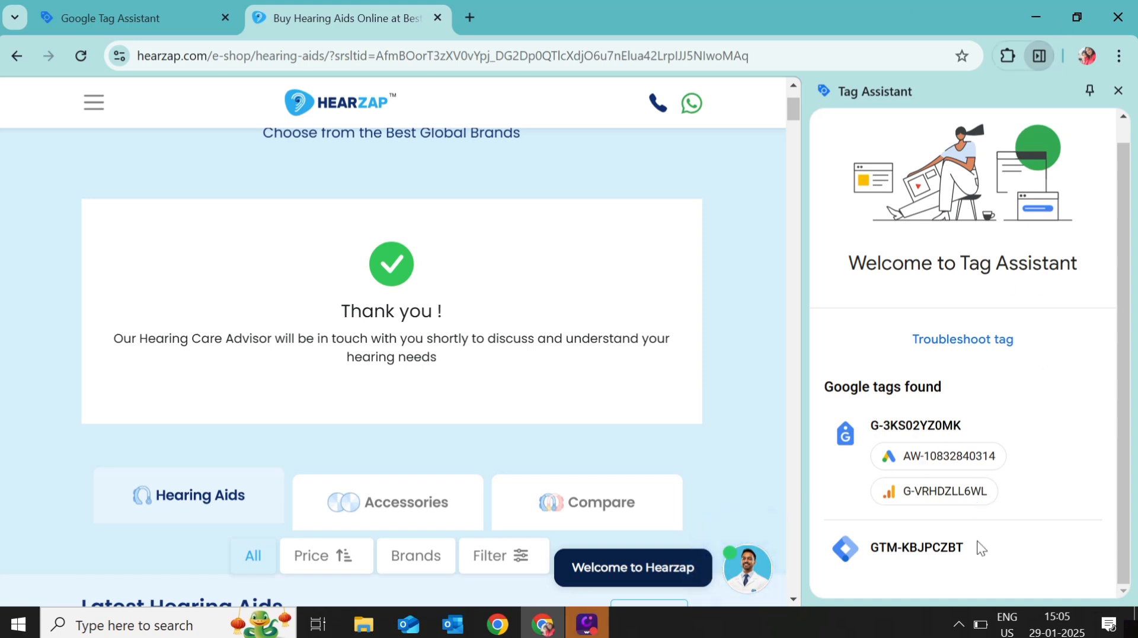
pyautogui.click(978, 341)
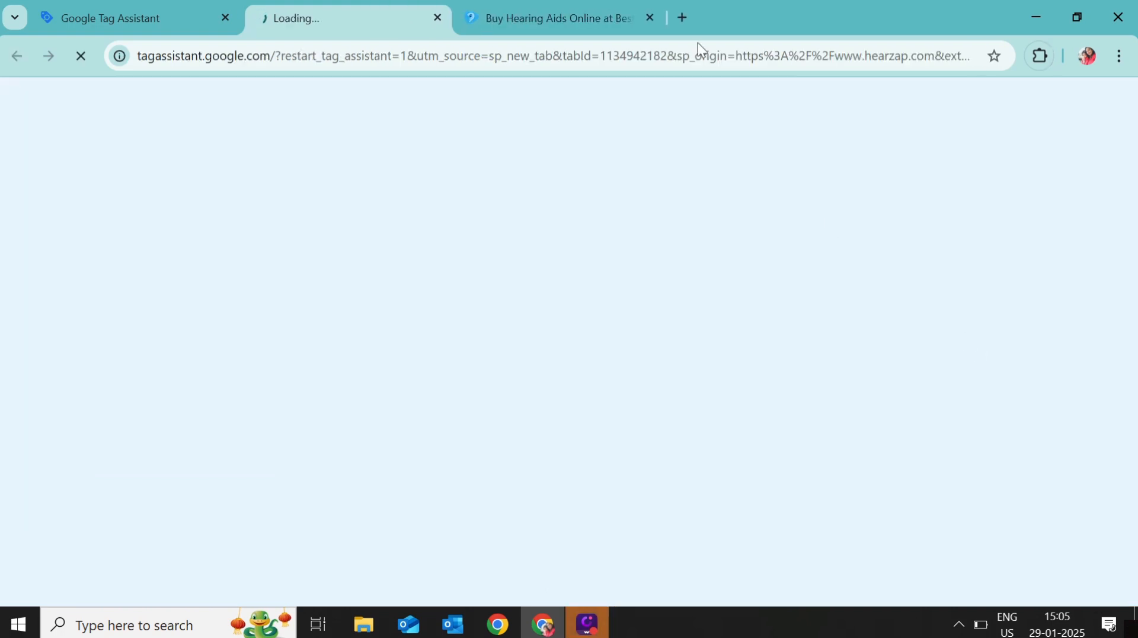